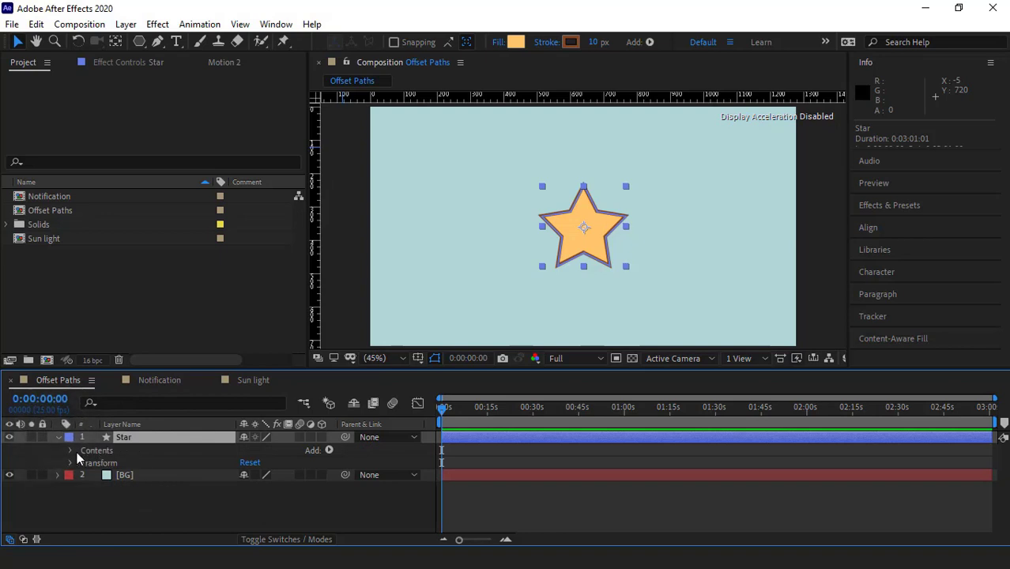
# - Add an Offset Paths operator to the Star layer's contents and set its Amount to 25
pyautogui.click(330, 449)
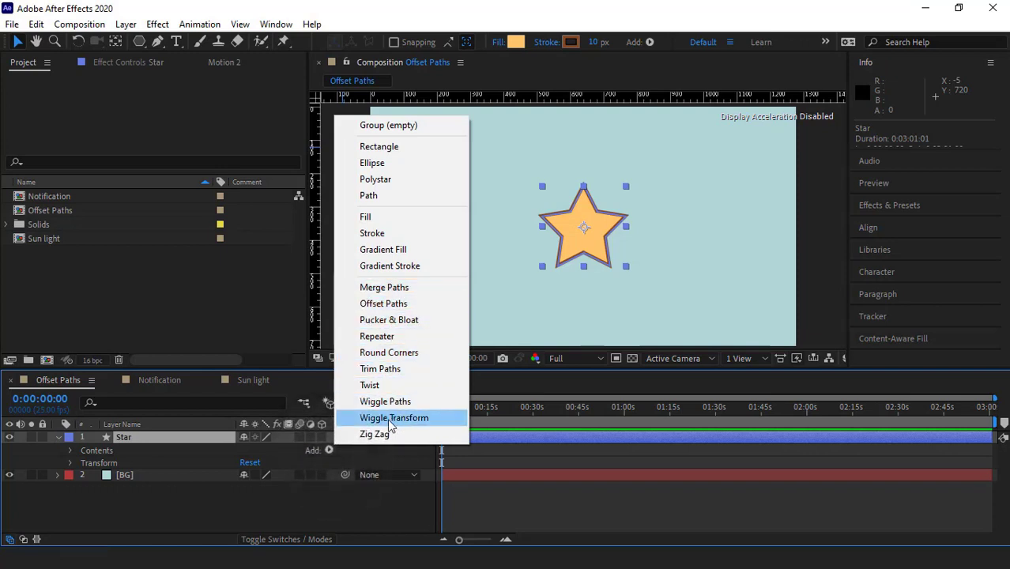
pyautogui.click(385, 304)
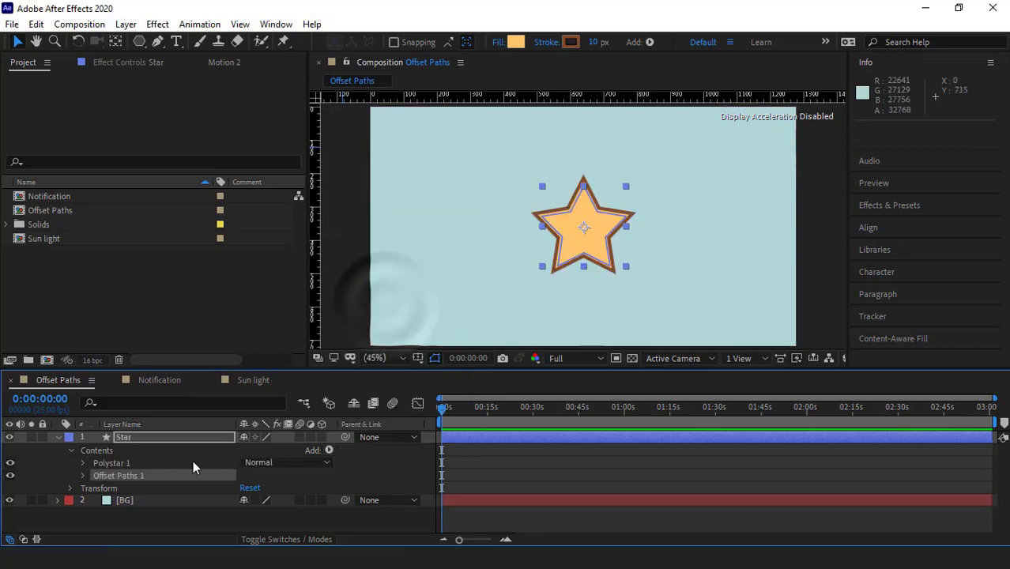
pyautogui.click(84, 475)
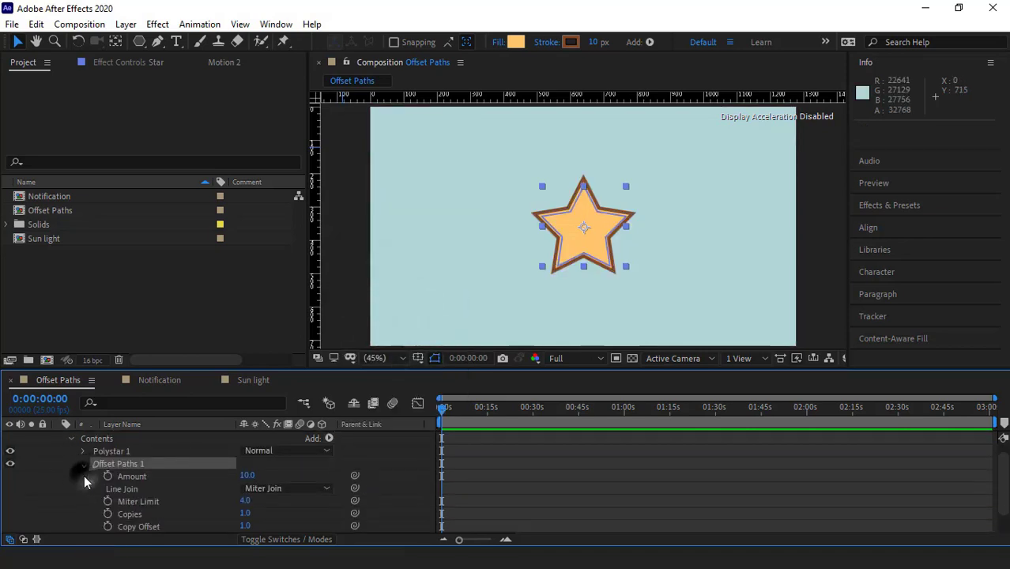
pyautogui.click(79, 482)
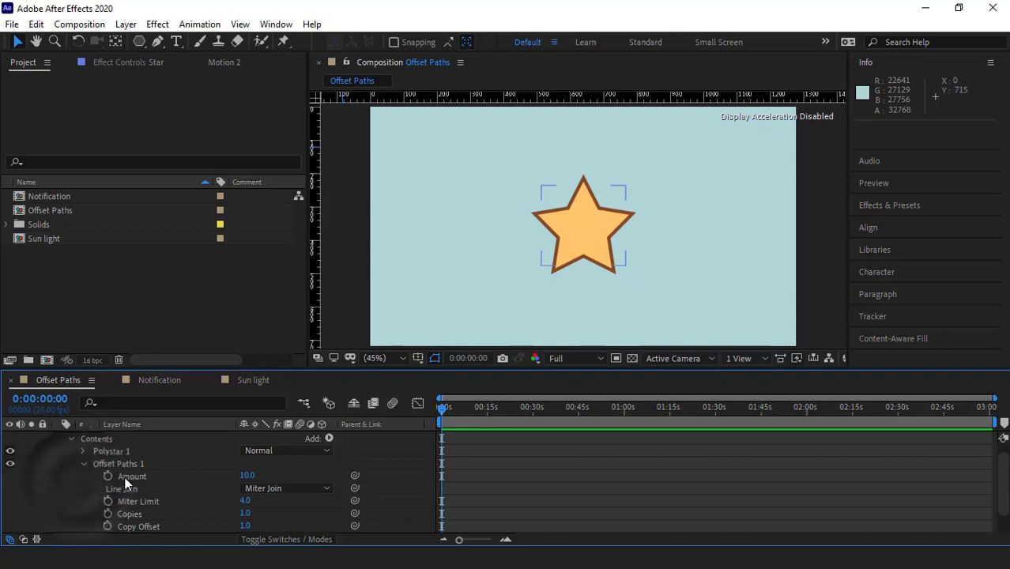
pyautogui.moveTo(247, 476)
pyautogui.mouseDown()
pyautogui.moveTo(257, 475)
pyautogui.moveTo(234, 478)
pyautogui.moveTo(269, 477)
pyautogui.moveTo(229, 478)
pyautogui.moveTo(273, 476)
pyautogui.moveTo(235, 478)
pyautogui.moveTo(263, 477)
pyautogui.mouseUp()
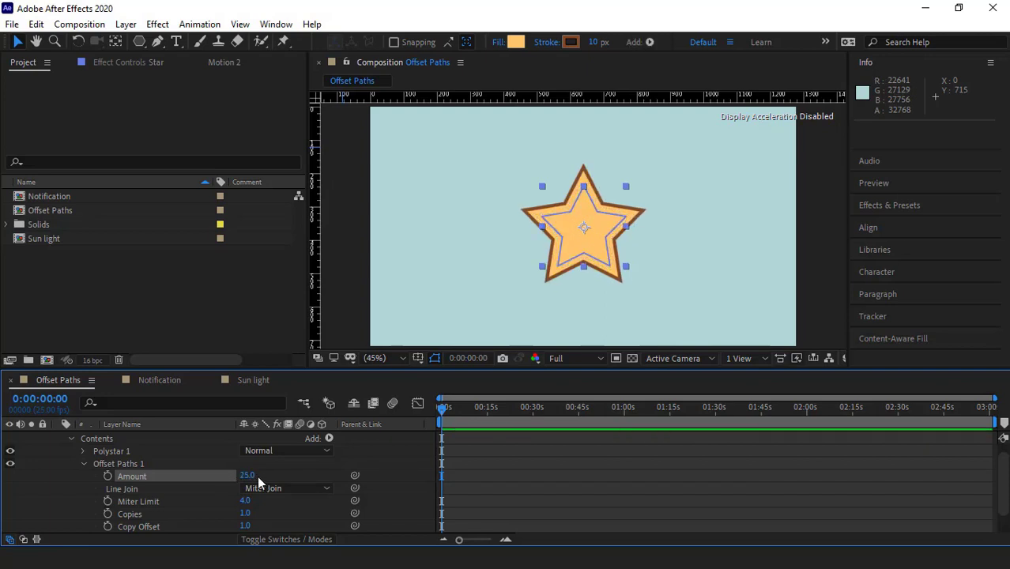
pyautogui.moveTo(253, 475)
pyautogui.mouseDown()
pyautogui.moveTo(221, 475)
pyautogui.moveTo(265, 479)
pyautogui.moveTo(253, 479)
pyautogui.mouseUp()
# - Examine the star's Polystar Path properties, including its points, position, rotation, radii and roundness
pyautogui.scroll(1, 245, 479)
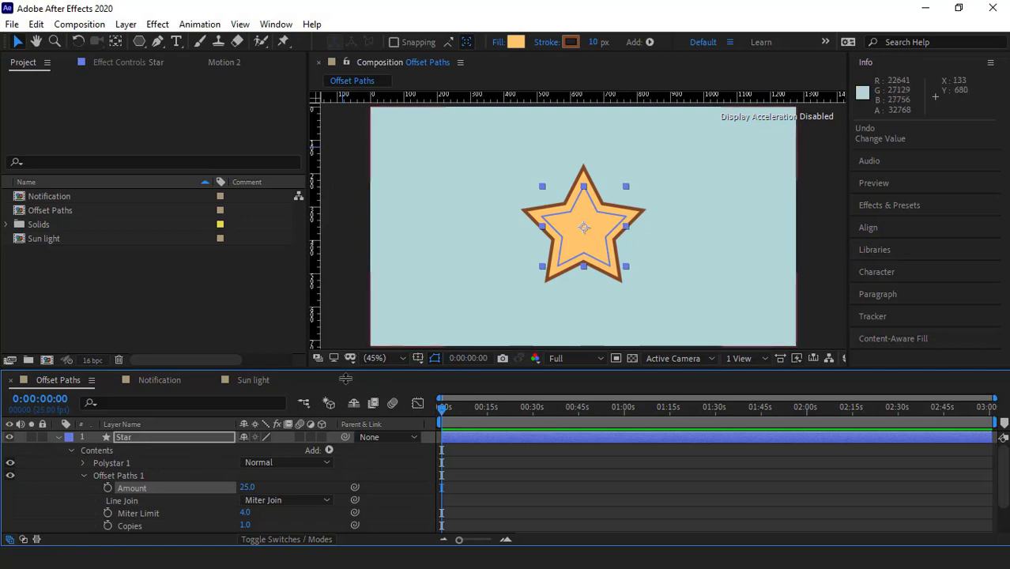
pyautogui.click(83, 463)
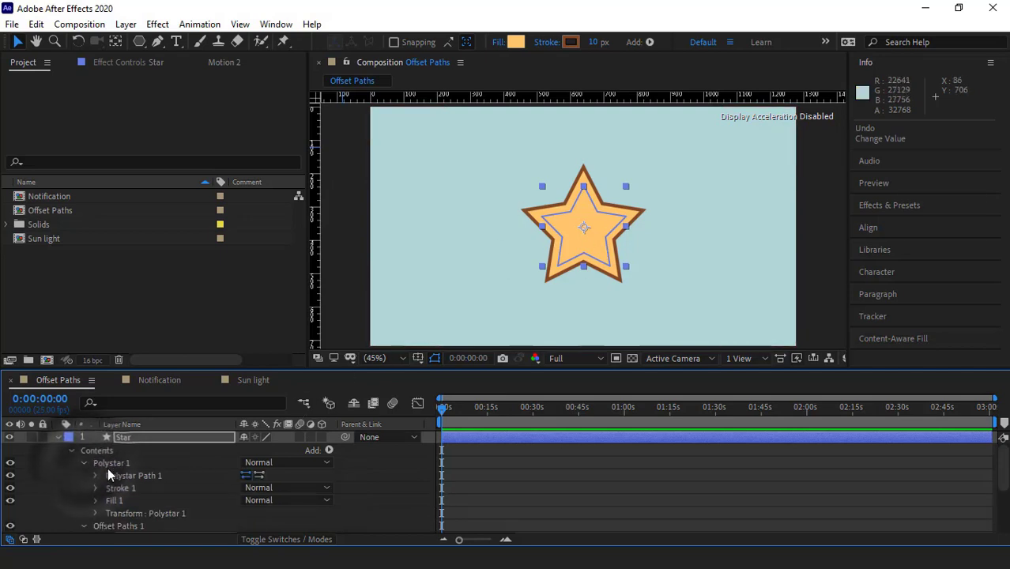
pyautogui.click(95, 475)
pyautogui.scroll(-1, 119, 479)
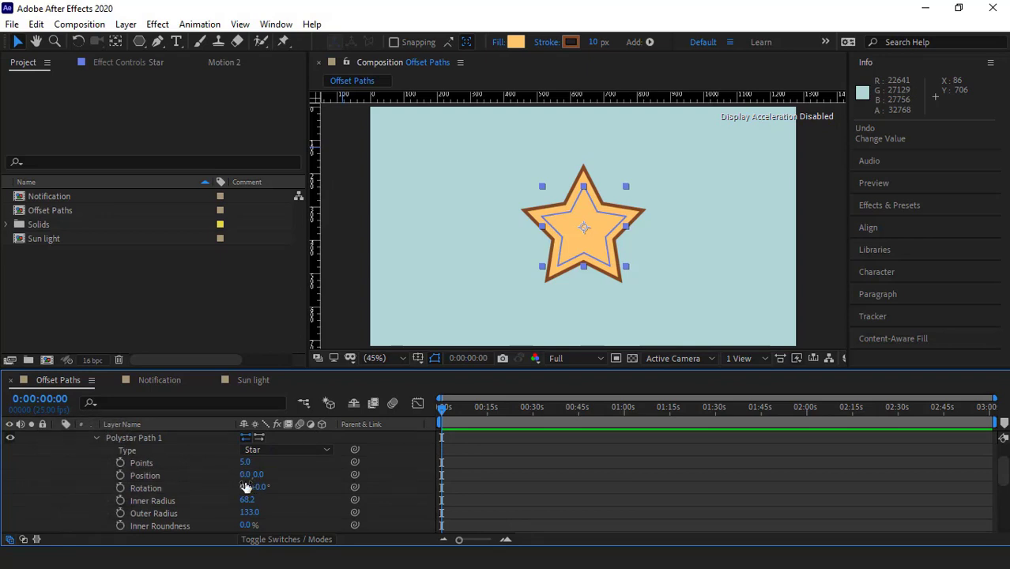
pyautogui.scroll(-1, 247, 487)
pyautogui.scroll(1, 248, 488)
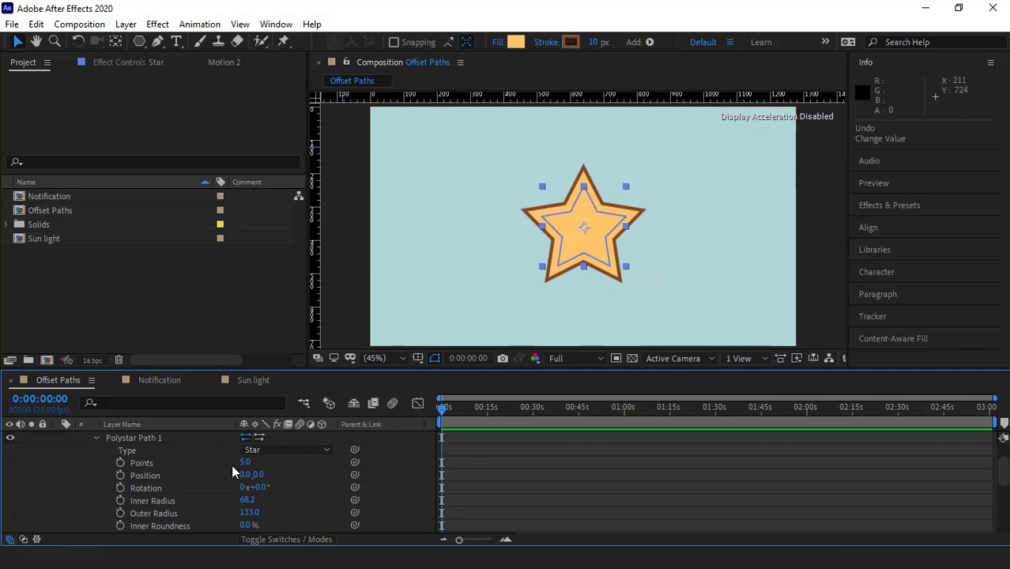
pyautogui.scroll(1, 91, 473)
pyautogui.click(83, 462)
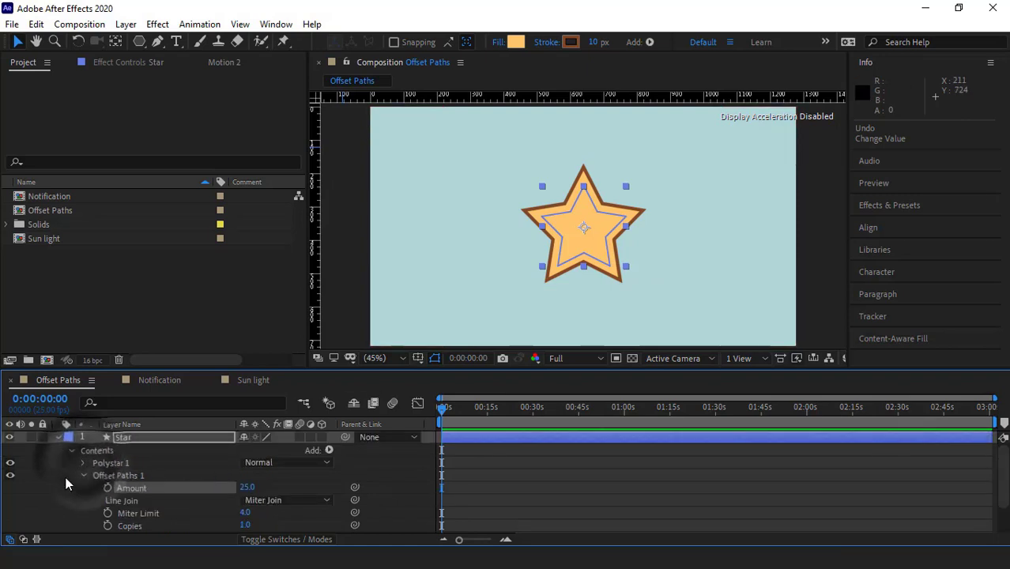
# - Try enlarging the Star layer with its transform Scale at 194%, and undo the change
pyautogui.scroll(-1, 102, 479)
pyautogui.click(69, 514)
pyautogui.scroll(-1, 79, 513)
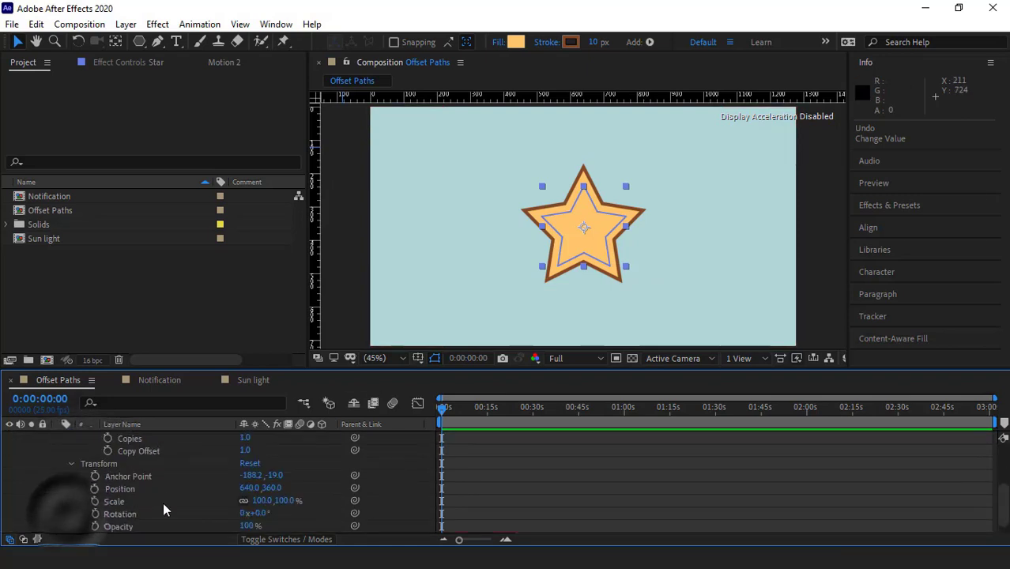
pyautogui.moveTo(259, 500); pyautogui.dragTo(327, 501)
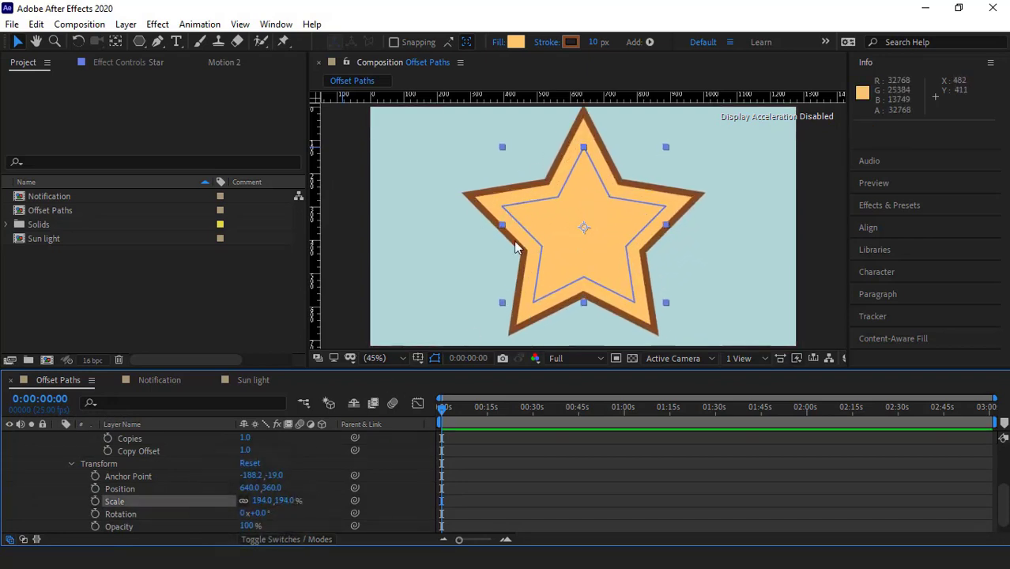
pyautogui.hotkey('ctrl', 'z')
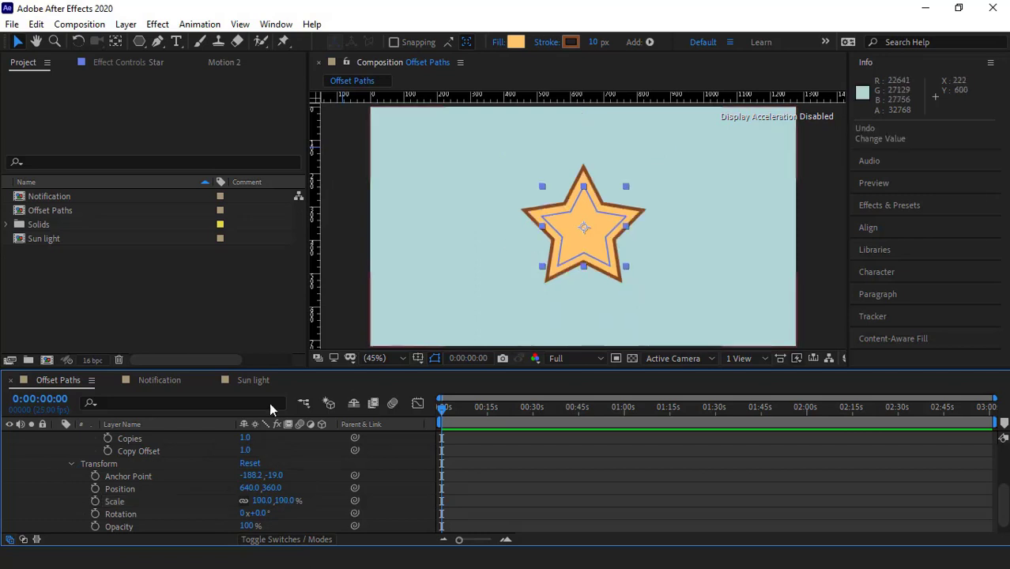
# - Try raising the Offset Paths Amount to 55, and undo the change
pyautogui.scroll(3, 82, 475)
pyautogui.click(127, 486)
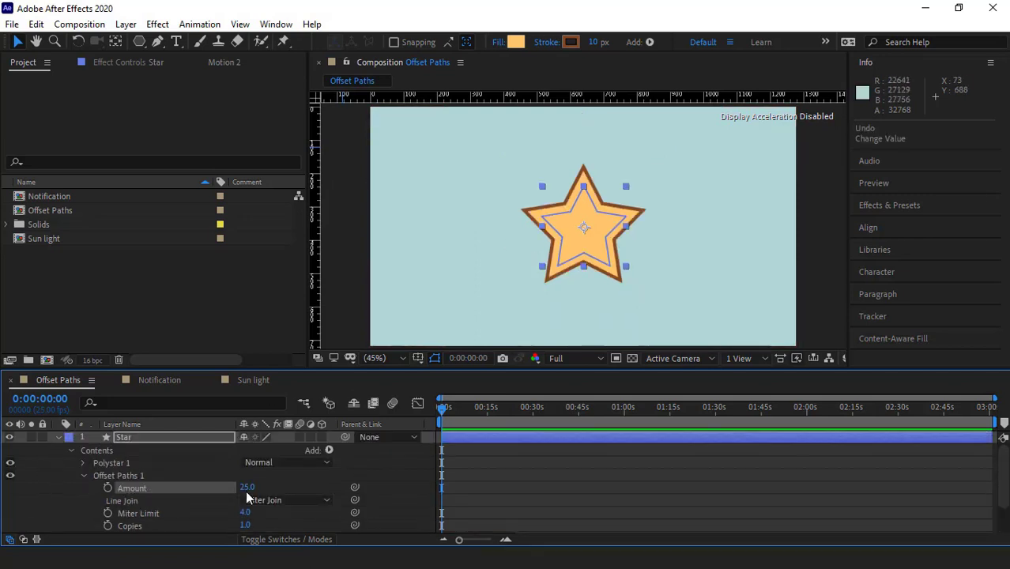
pyautogui.moveTo(251, 492)
pyautogui.mouseDown()
pyautogui.moveTo(300, 490)
pyautogui.moveTo(231, 486)
pyautogui.moveTo(308, 488)
pyautogui.moveTo(266, 487)
pyautogui.mouseUp()
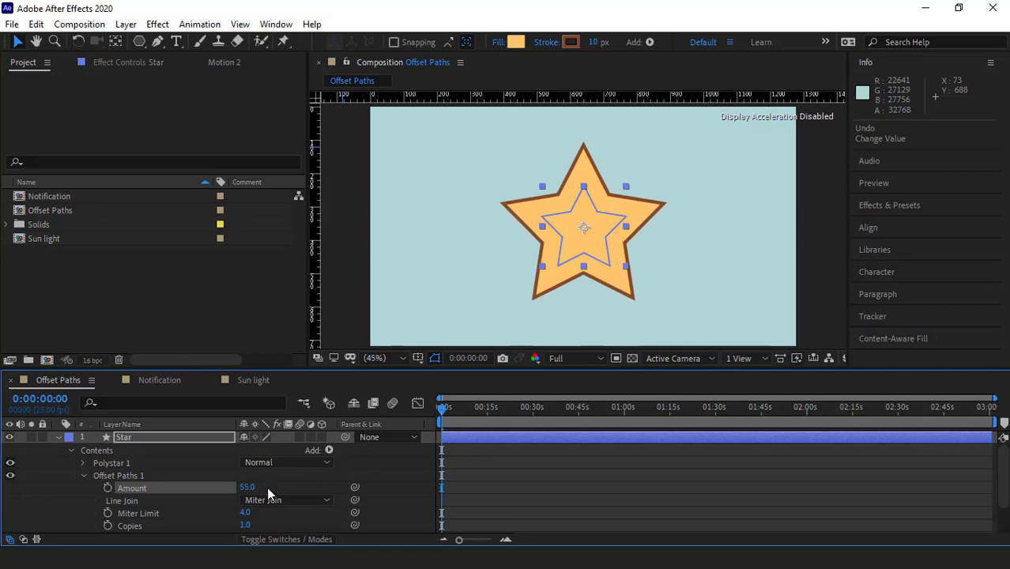
pyautogui.hotkey('ctrl', 'z')
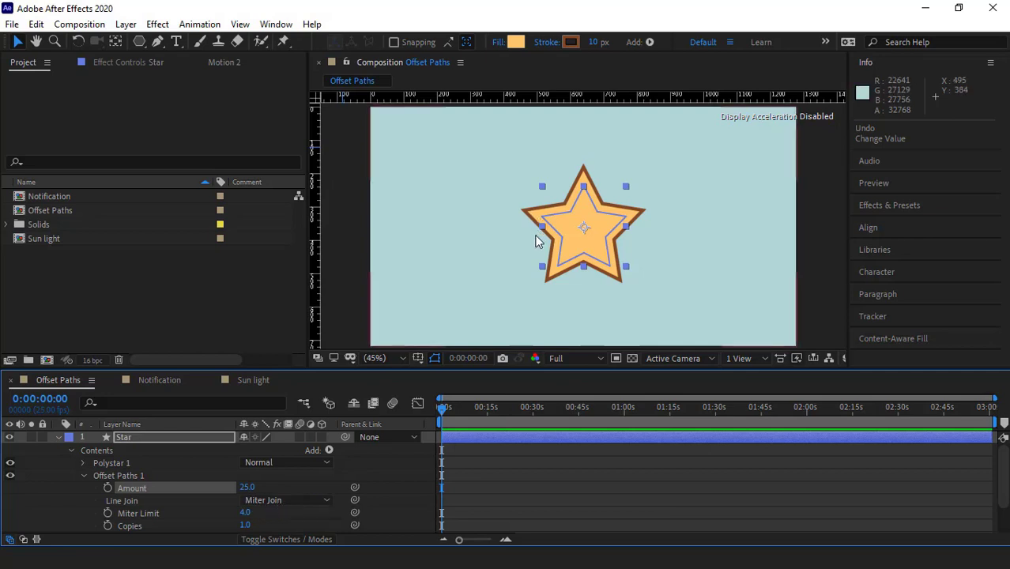
# - Try the Round Join and Bevel Join options for the offset path's Line Join, and restore Miter Join
pyautogui.click(315, 499)
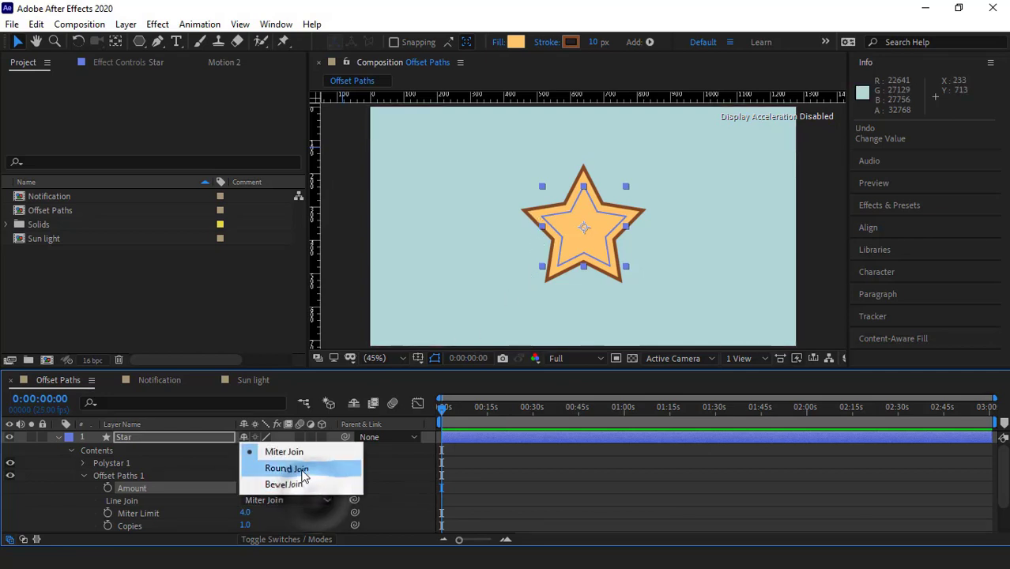
pyautogui.click(290, 468)
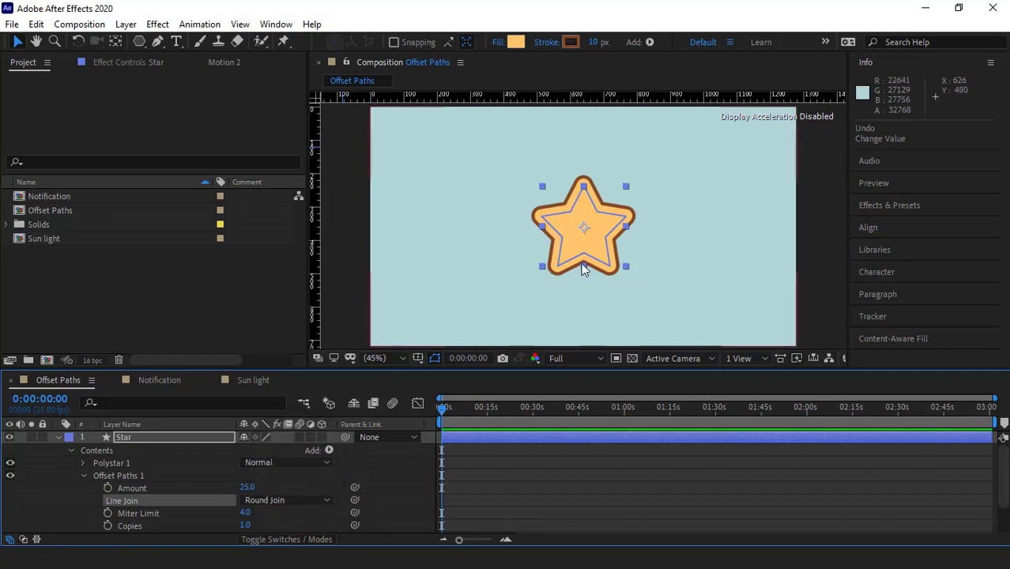
pyautogui.click(266, 500)
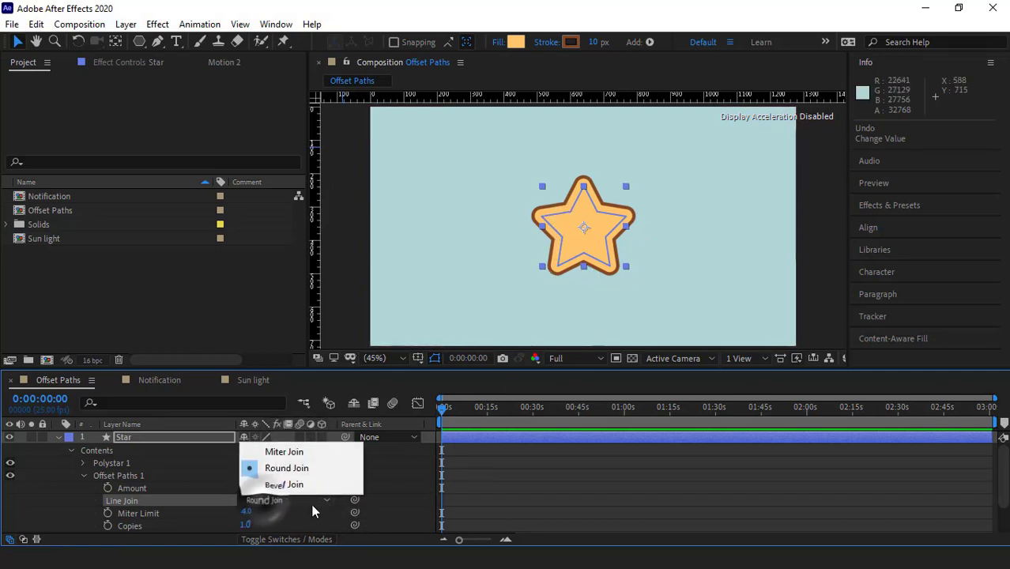
pyautogui.click(294, 485)
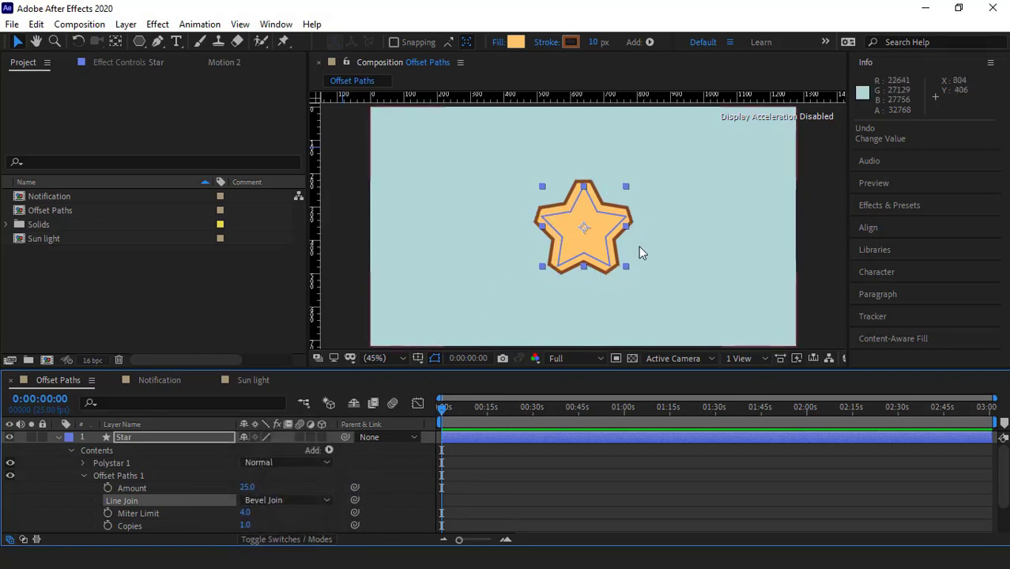
pyautogui.hotkey('ctrl', 'z')
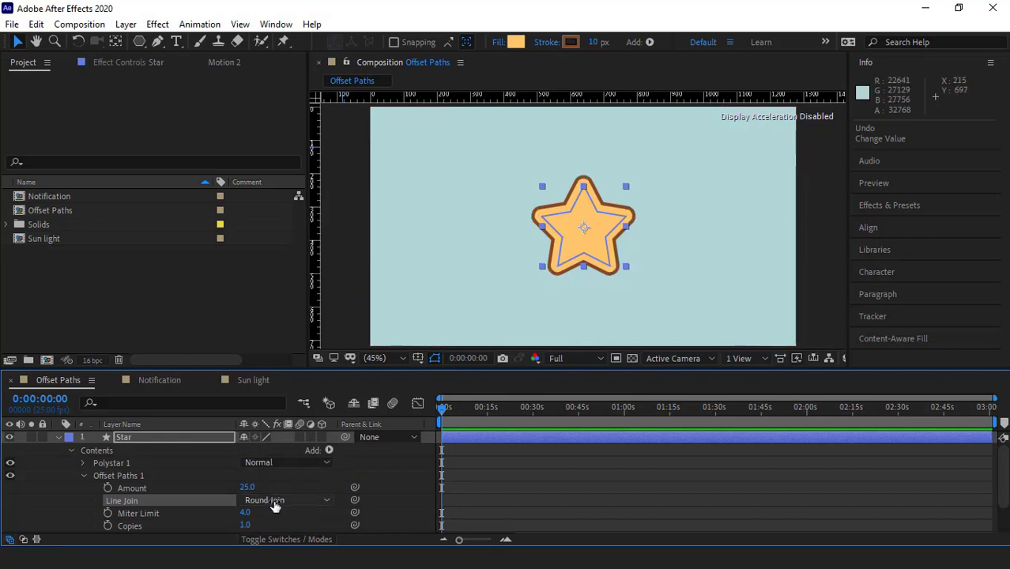
pyautogui.click(275, 502)
pyautogui.click(281, 451)
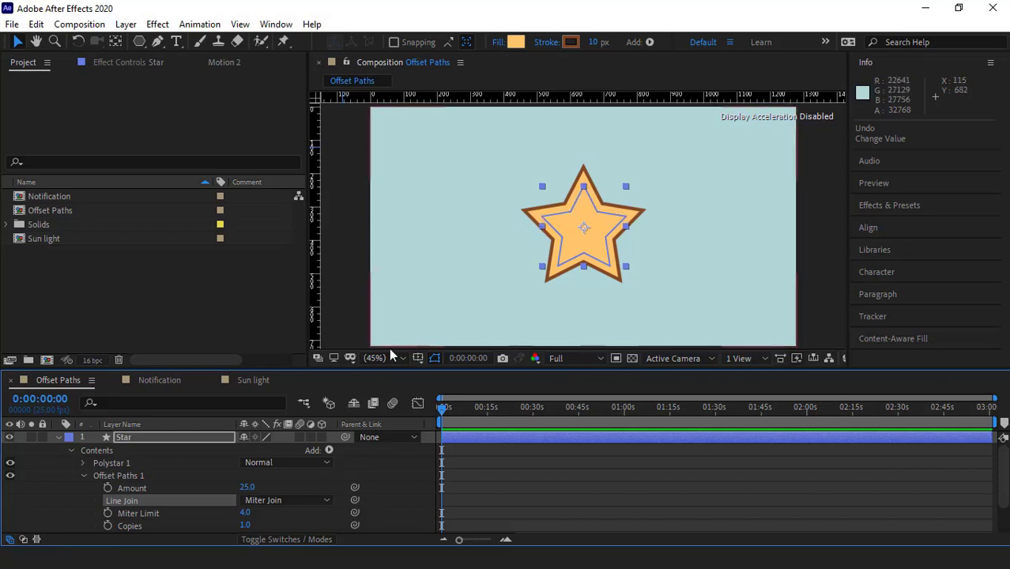
# - Reduce the star's Inner Radius to 40.2 in its Polystar Path properties
pyautogui.click(83, 463)
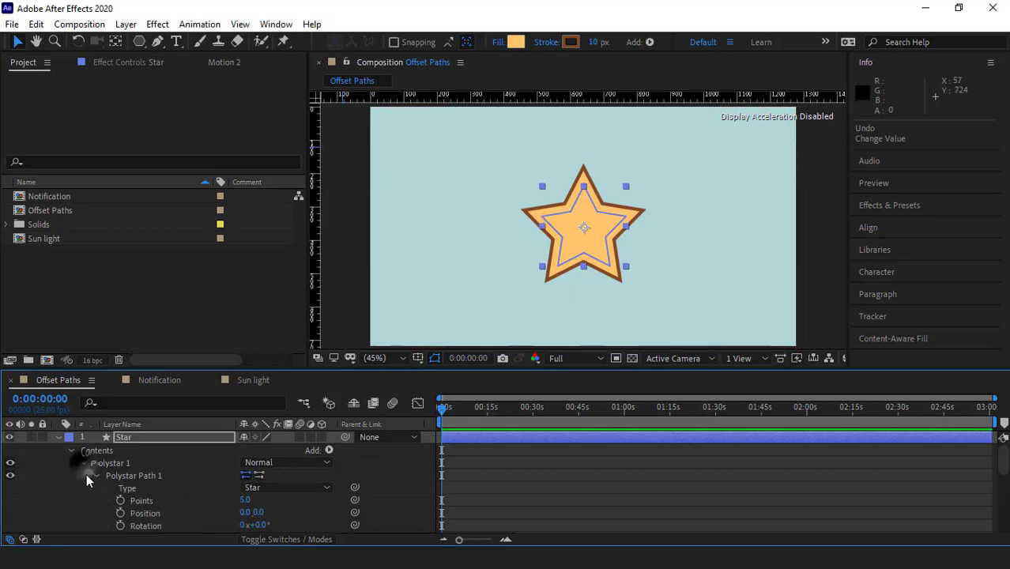
pyautogui.scroll(-1, 107, 470)
pyautogui.scroll(-1, 227, 493)
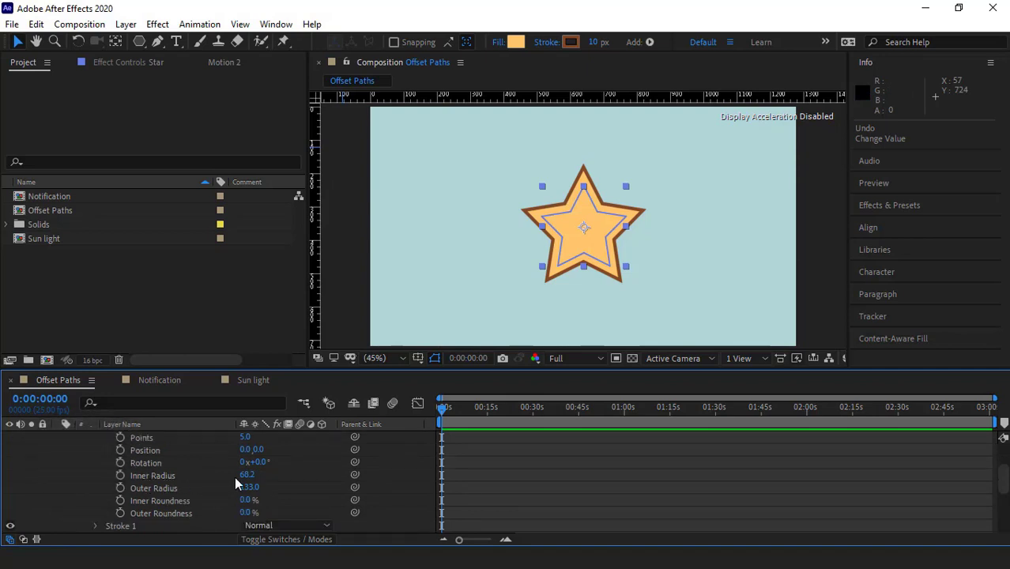
pyautogui.moveTo(247, 475); pyautogui.dragTo(231, 480)
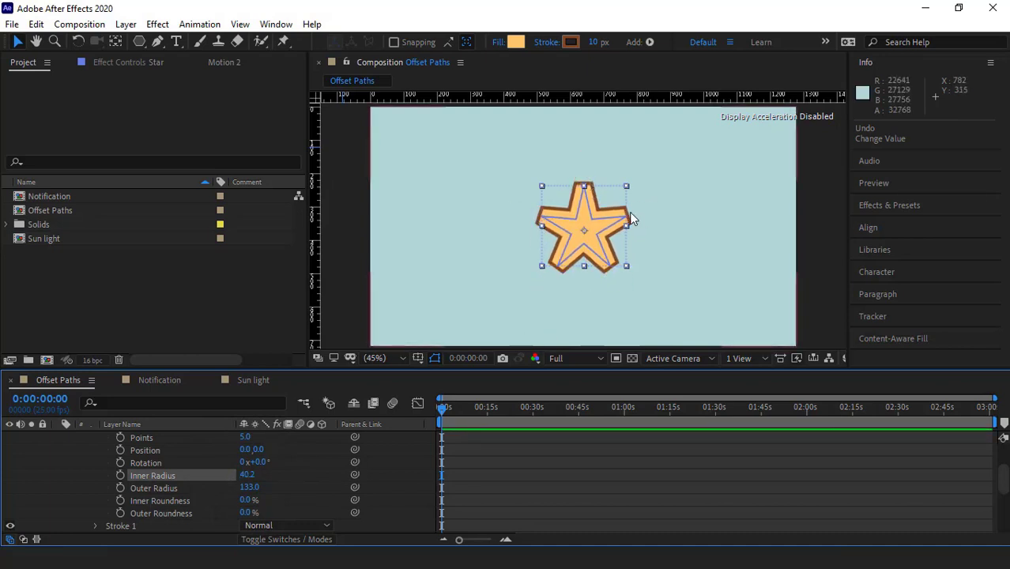
# - Try raising the Offset Paths Miter Limit to 11, and reset it to 4
pyautogui.scroll(-5, 195, 495)
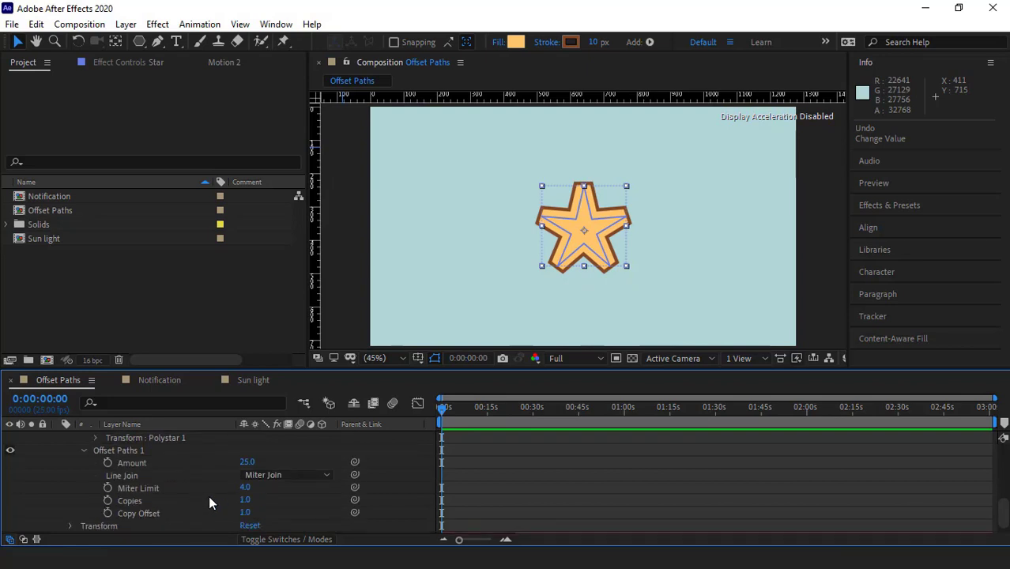
pyautogui.scroll(1, 207, 502)
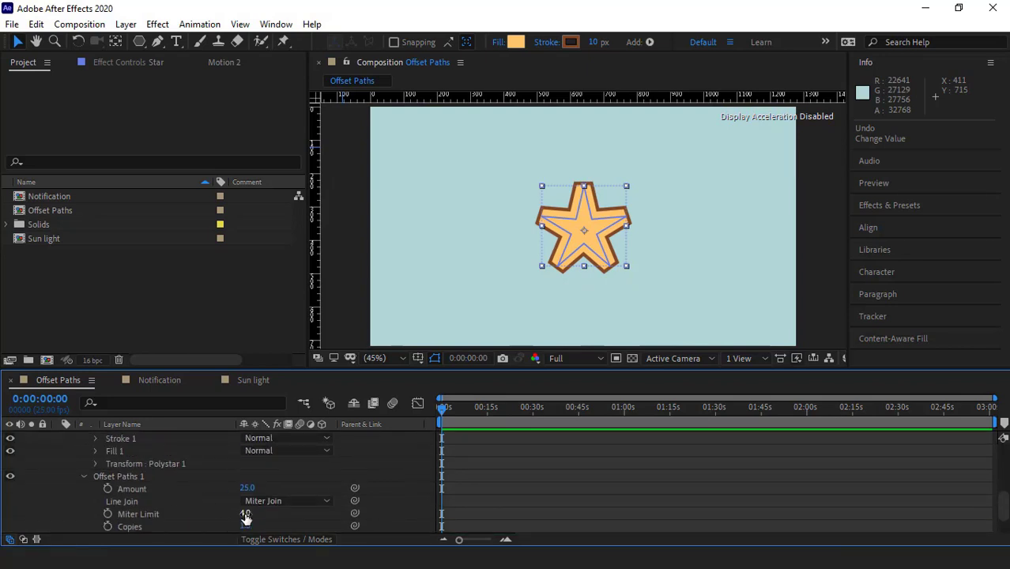
pyautogui.moveTo(245, 514); pyautogui.dragTo(249, 514)
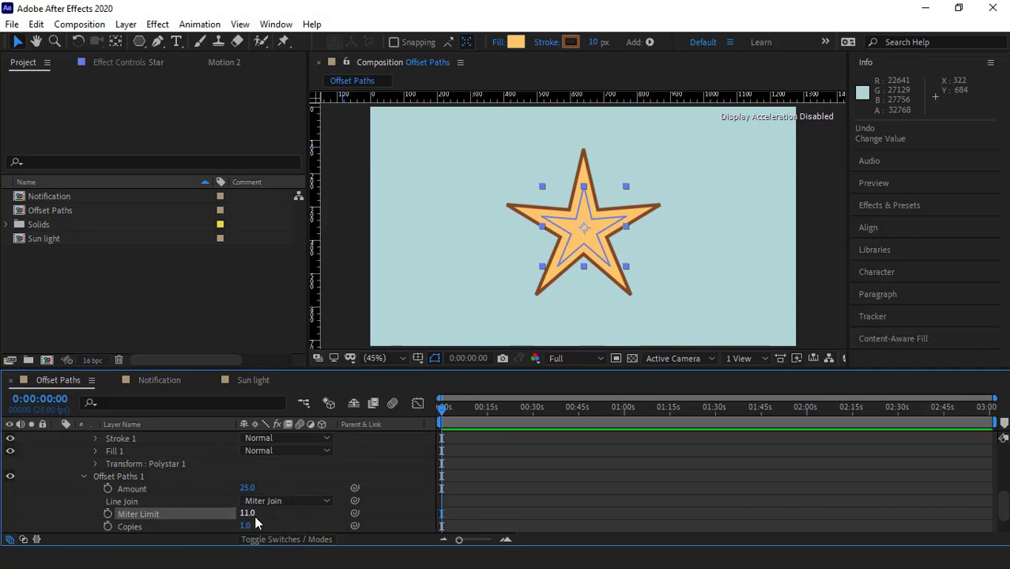
pyautogui.moveTo(253, 515); pyautogui.dragTo(290, 514)
pyautogui.rightClick(208, 518)
pyautogui.click(237, 436)
# - Shrink the star by reducing the Outer Radius of its polystar path, and collapse the Polystar properties
pyautogui.scroll(3, 192, 512)
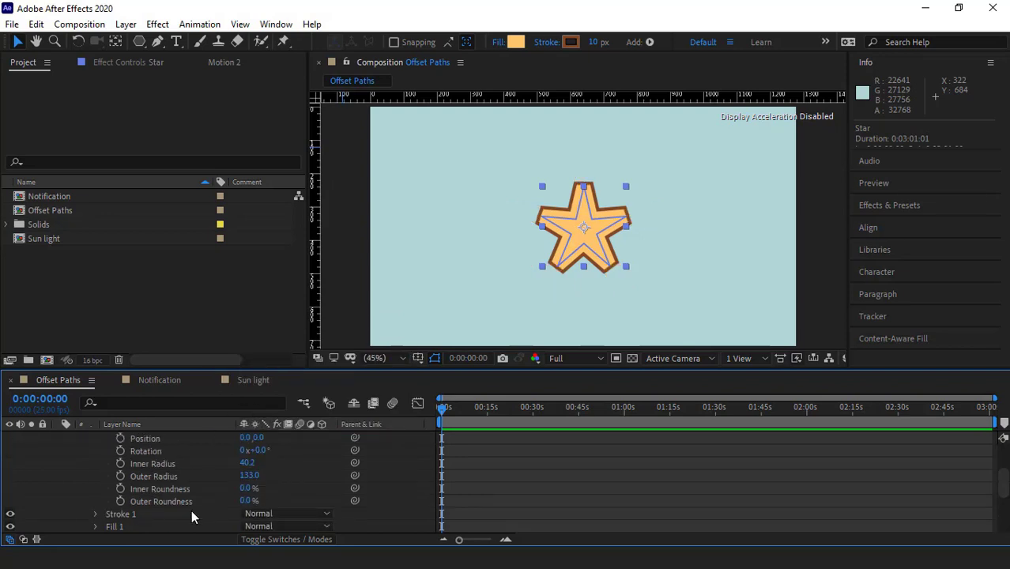
pyautogui.moveTo(248, 474); pyautogui.dragTo(213, 475)
pyautogui.scroll(2, 158, 474)
pyautogui.click(95, 474)
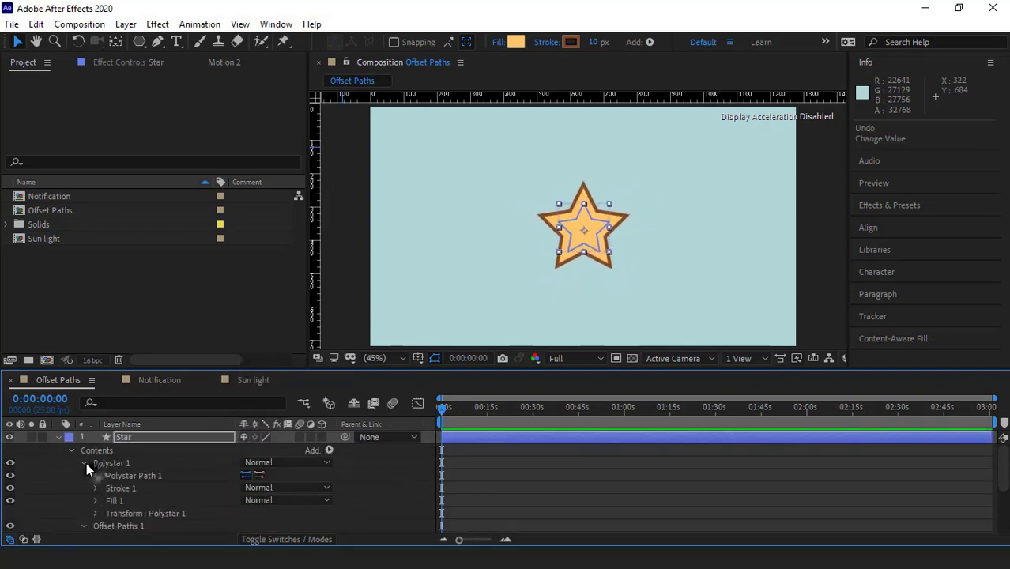
pyautogui.click(84, 462)
# - Set the Offset Paths Copies to 5 to surround the star with concentric outlines
pyautogui.scroll(-3, 158, 489)
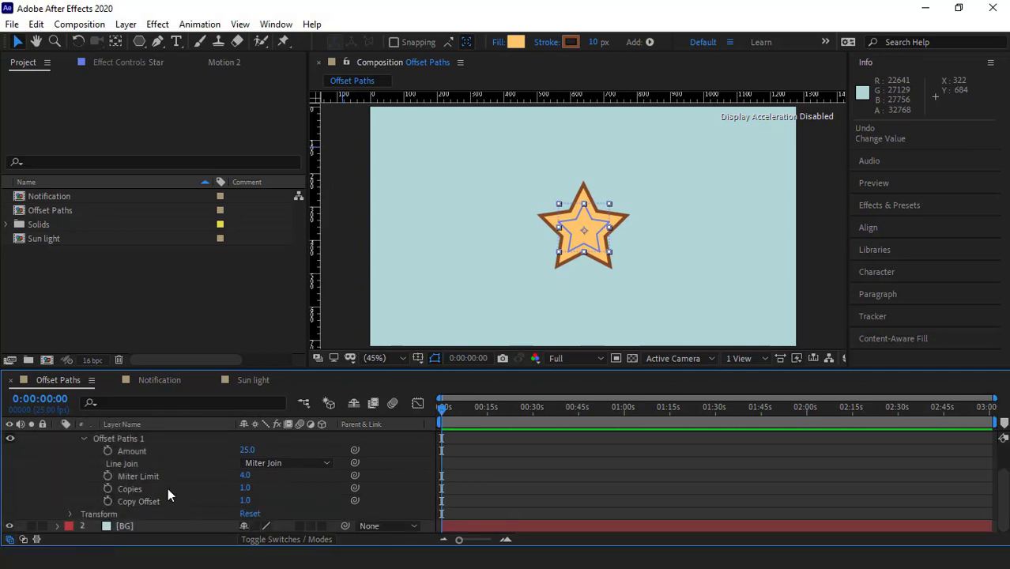
pyautogui.moveTo(244, 488)
pyautogui.mouseDown()
pyautogui.moveTo(224, 490)
pyautogui.moveTo(245, 487)
pyautogui.mouseUp()
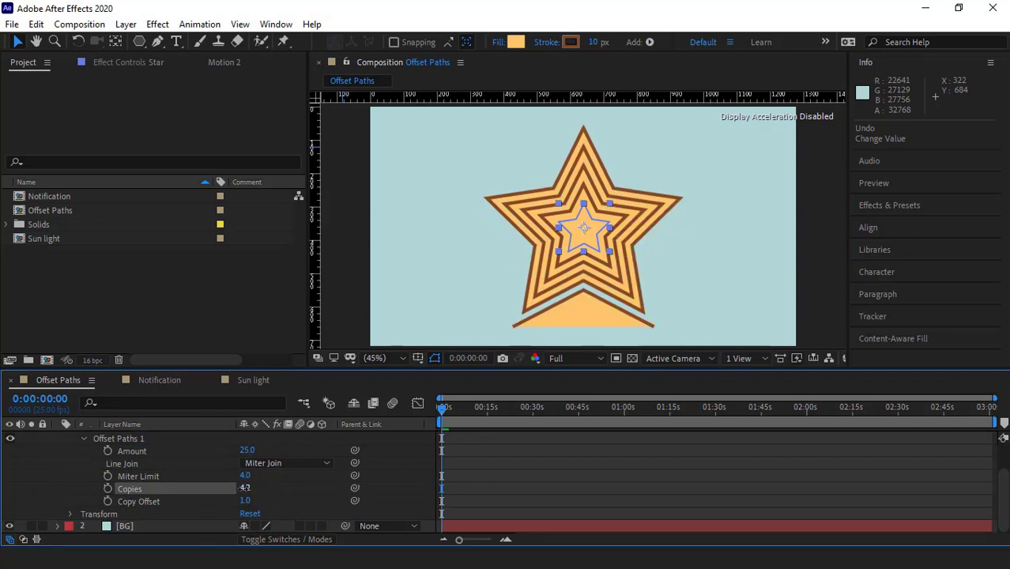
pyautogui.hotkey('ctrl', 'z')
pyautogui.click(247, 489)
pyautogui.write('5')
pyautogui.press('Return')
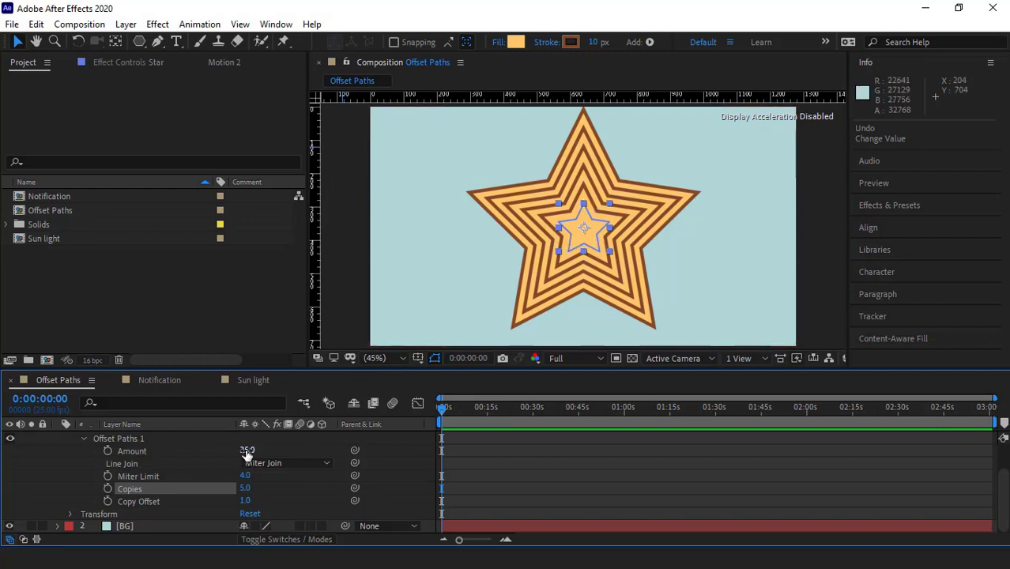
# - Set the Offset Paths Amount to -11.4 and Copies to 3 so the outlines repeat inward
pyautogui.moveTo(247, 453); pyautogui.dragTo(226, 451)
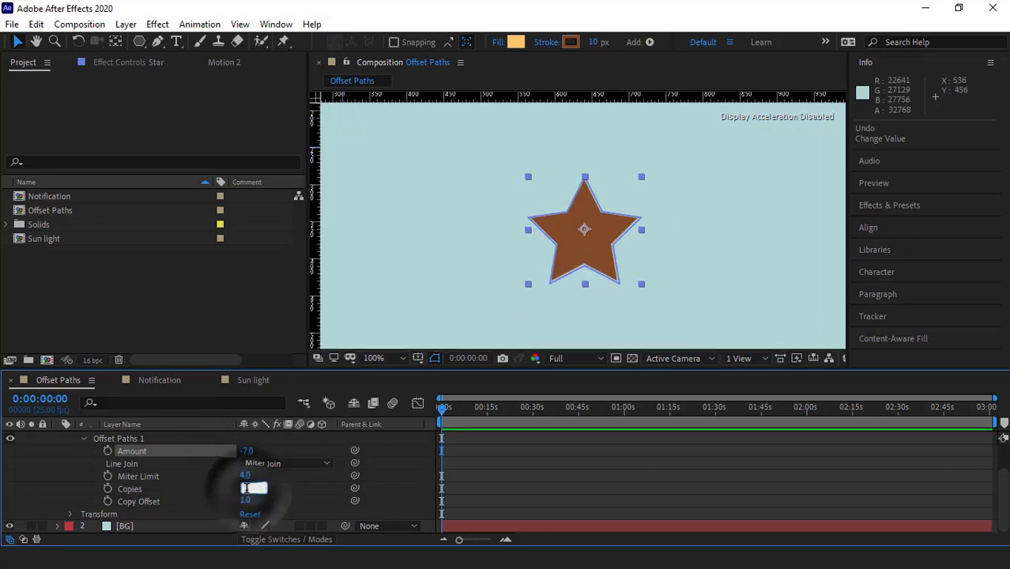
pyautogui.moveTo(252, 488); pyautogui.dragTo(247, 491)
pyautogui.moveTo(248, 452); pyautogui.dragTo(237, 455)
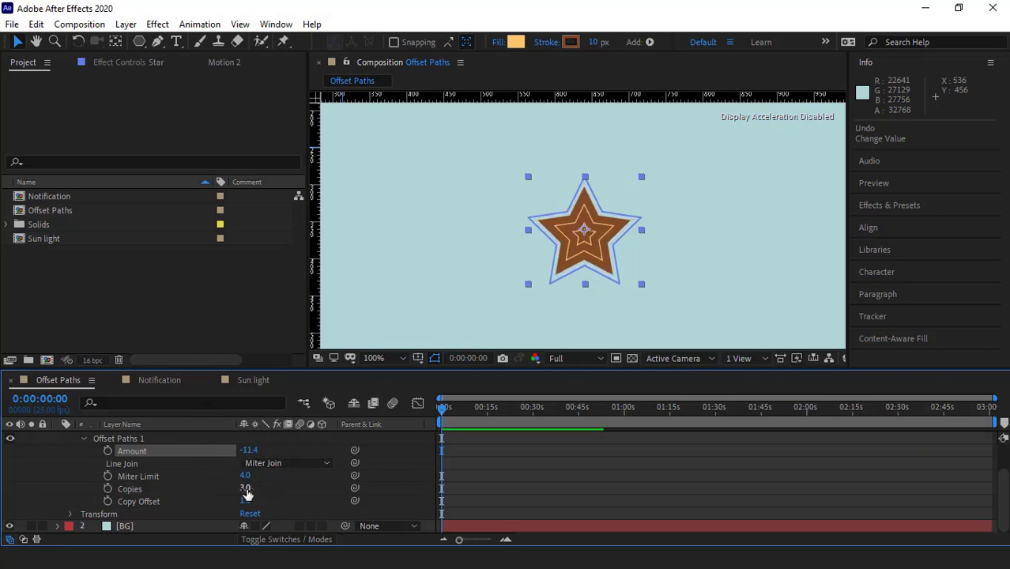
# - Set the star's Offset Paths Copies to 2 and the Amount to 15
pyautogui.click(245, 488)
pyautogui.write('3')
pyautogui.press('Return')
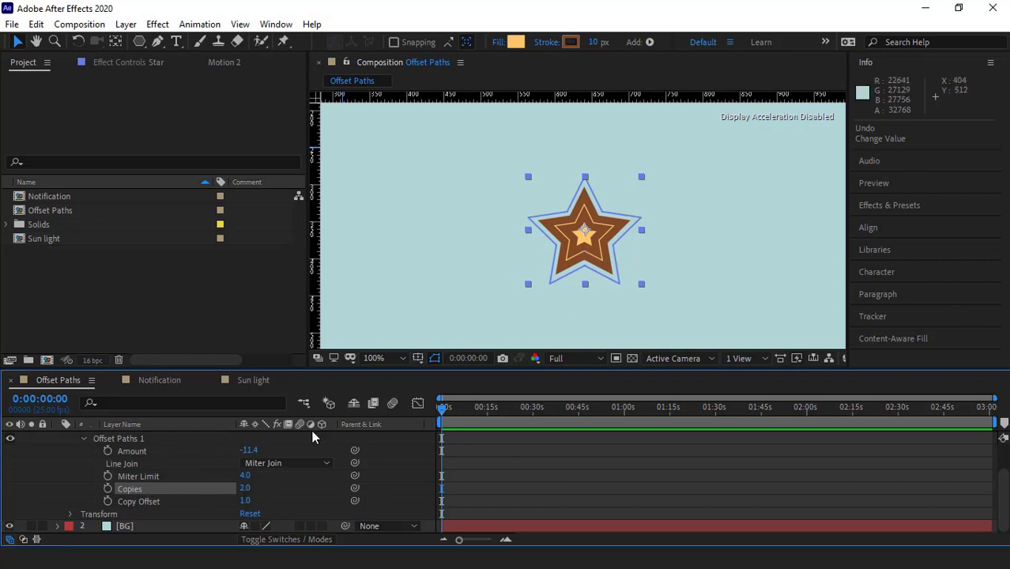
pyautogui.moveTo(254, 456); pyautogui.dragTo(435, 458)
pyautogui.click(247, 450)
pyautogui.write('15')
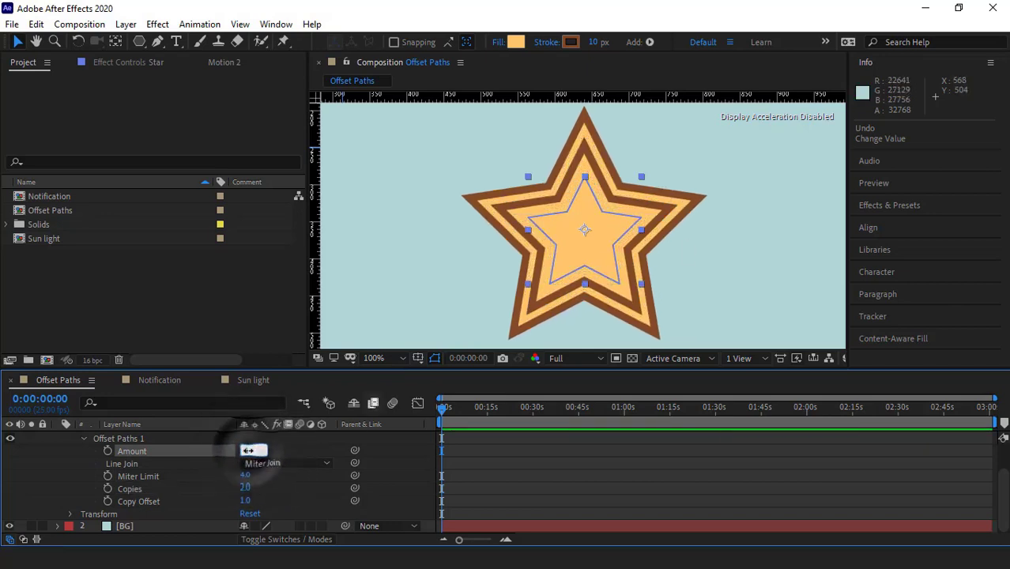
pyautogui.press('Return')
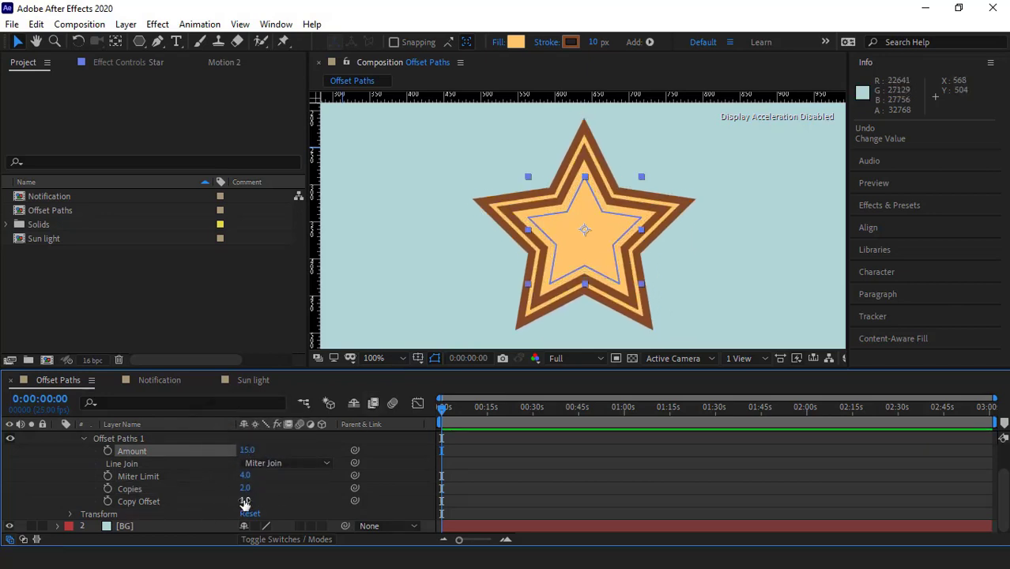
# - Try a different Copy Offset on the star's Offset Paths, undo it, and collapse the Star layer's contents
pyautogui.moveTo(244, 504); pyautogui.dragTo(190, 490)
pyautogui.hotkey('ctrl', 'z')
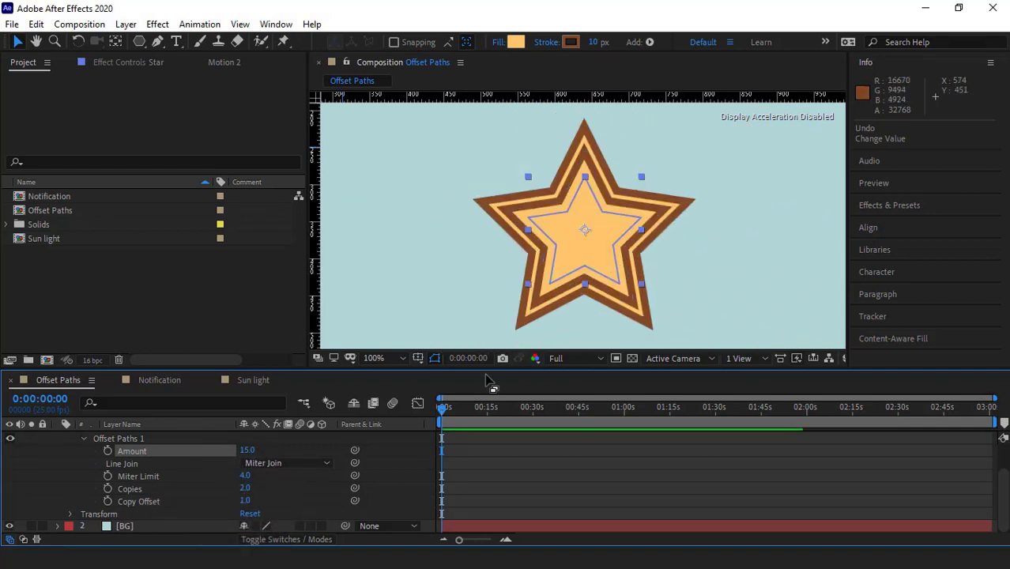
pyautogui.scroll(2, 162, 494)
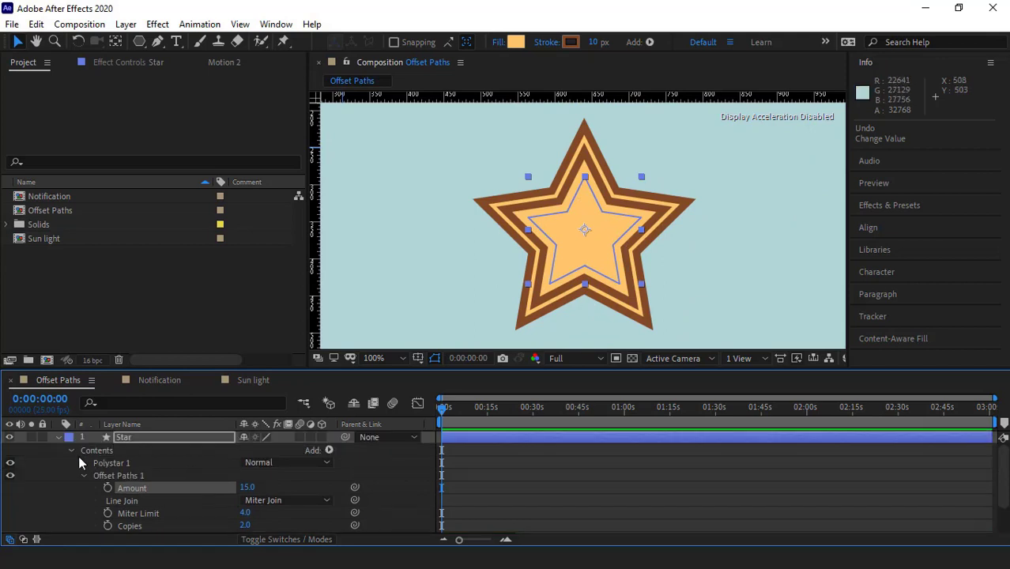
pyautogui.click(71, 448)
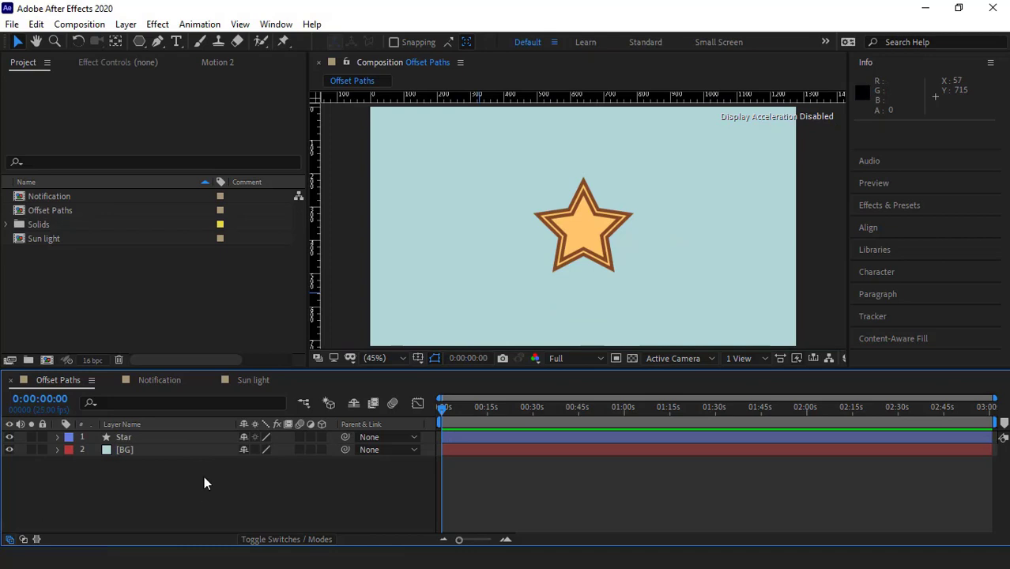
# - Preview the Notification composition's animation and park the time indicator at 0:00:03:00
pyautogui.click(158, 380)
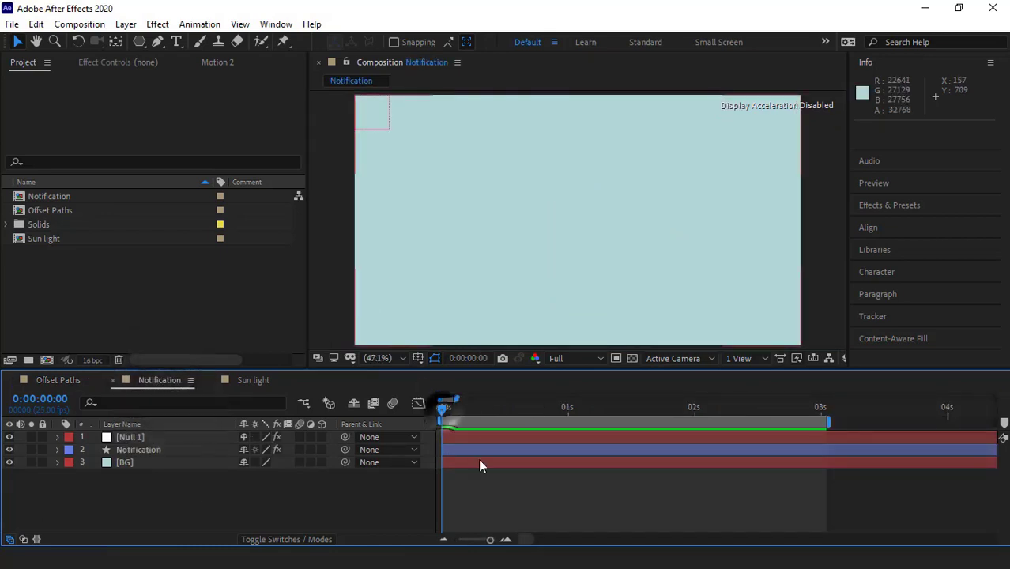
pyautogui.press('space')
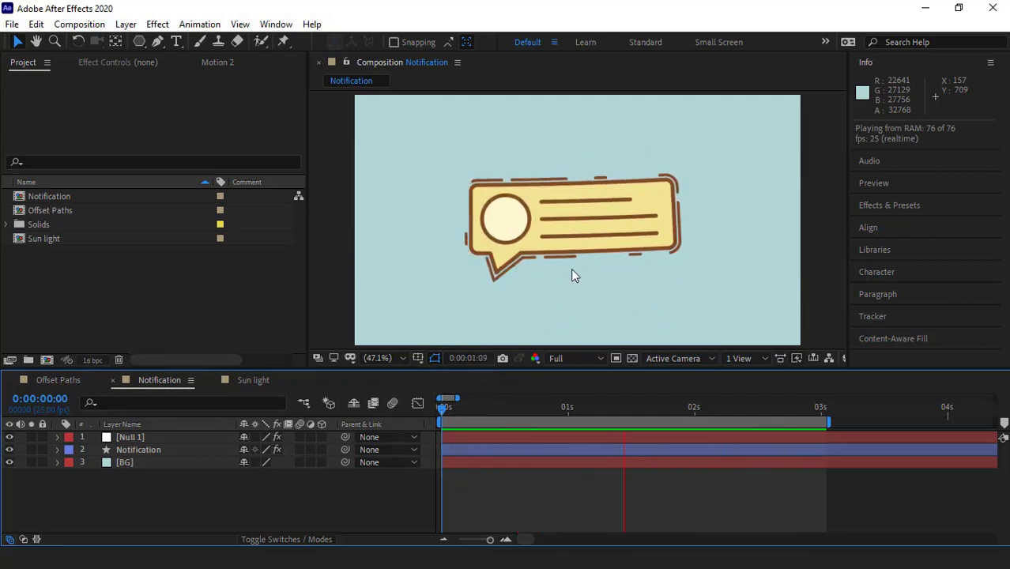
pyautogui.click(816, 408)
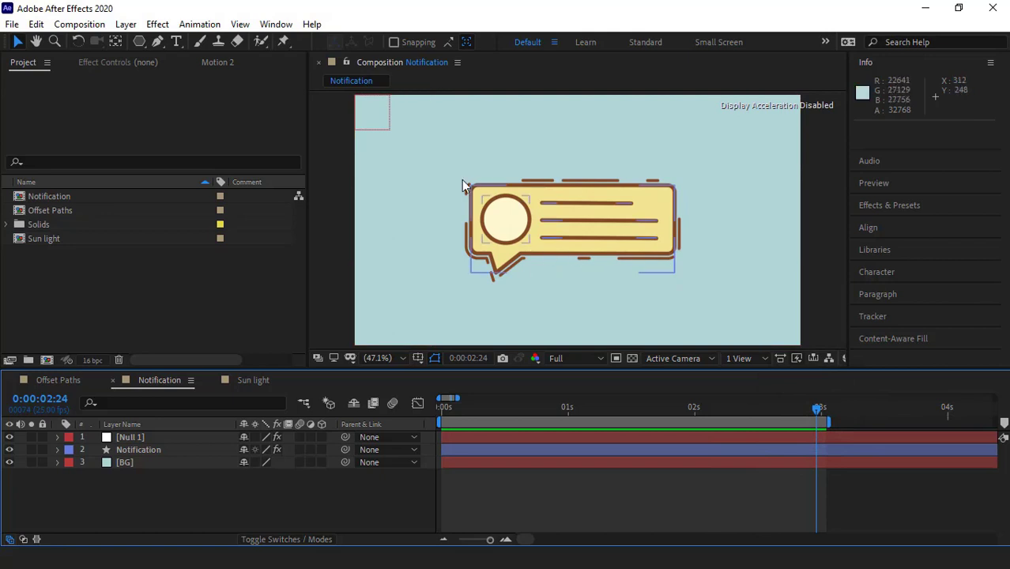
pyautogui.moveTo(484, 407); pyautogui.dragTo(441, 408)
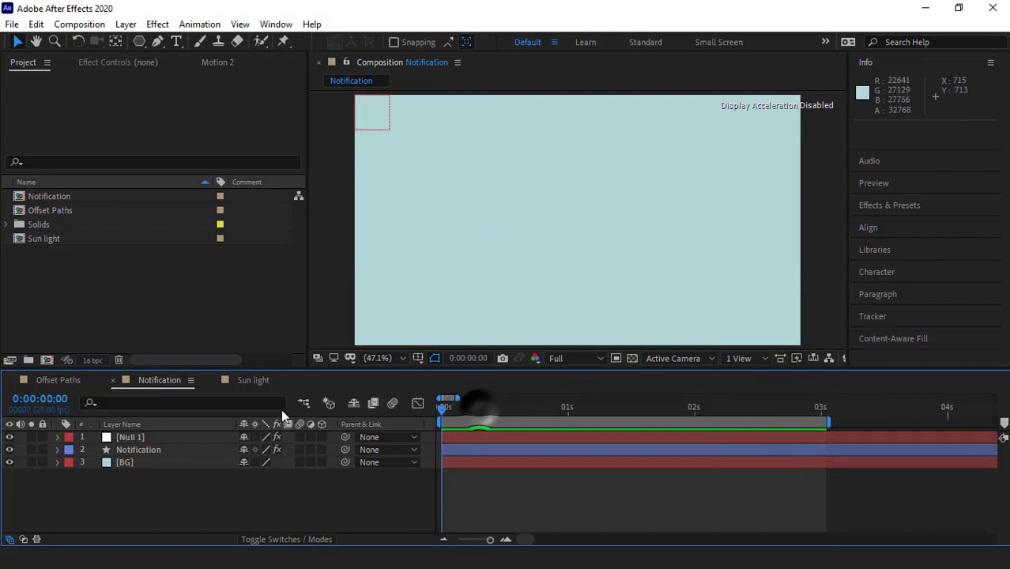
pyautogui.click(820, 408)
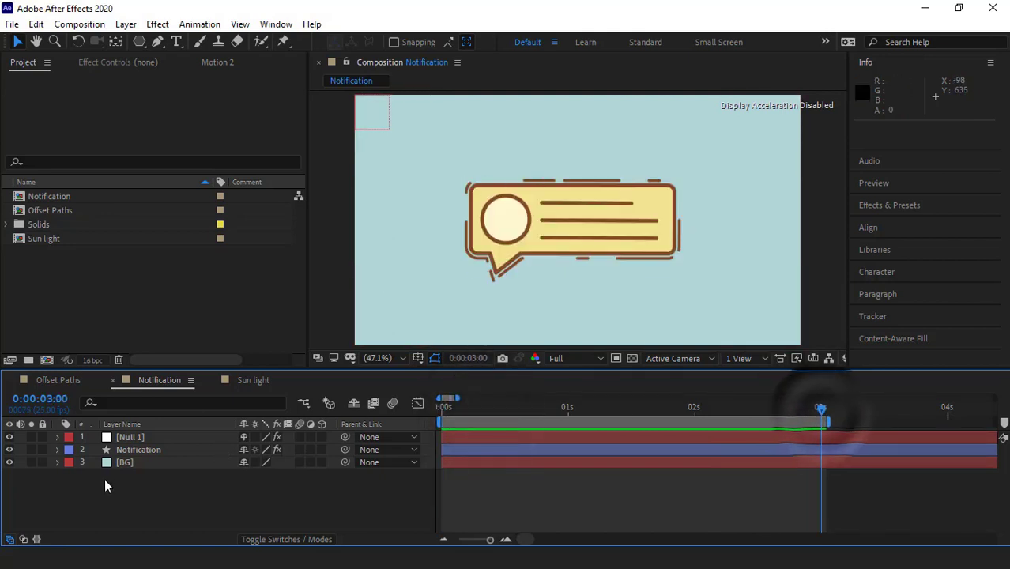
# - Expand the Notification layer's contents, check Group 1 by toggling its visibility, and delete the group
pyautogui.click(145, 450)
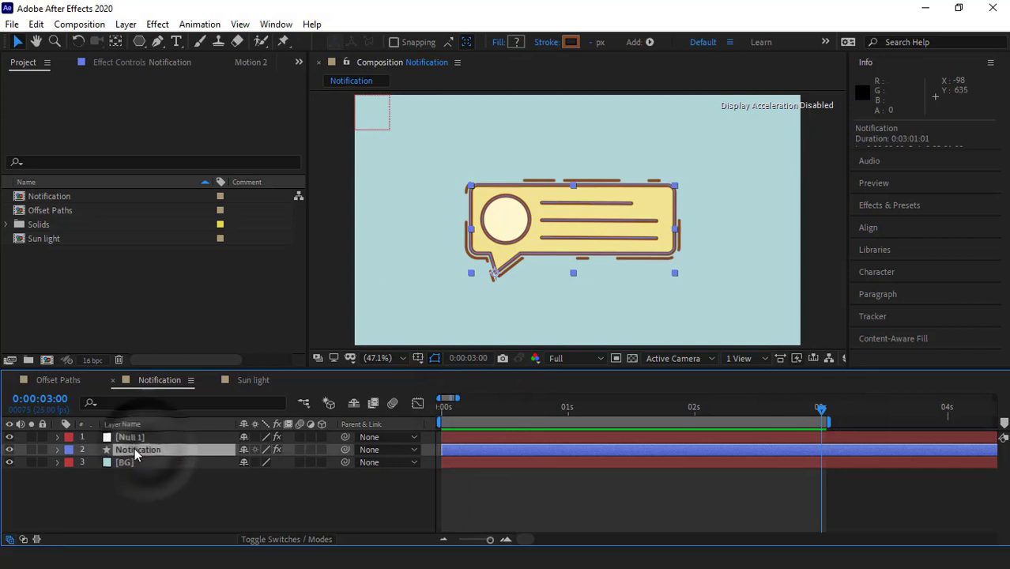
pyautogui.click(57, 450)
pyautogui.click(69, 463)
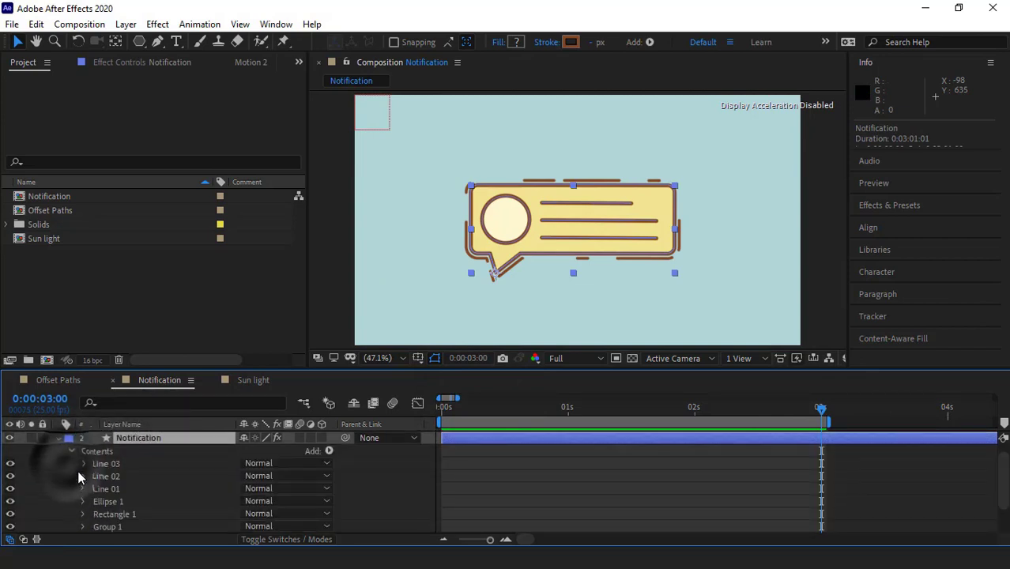
pyautogui.scroll(-3, 87, 474)
pyautogui.click(99, 489)
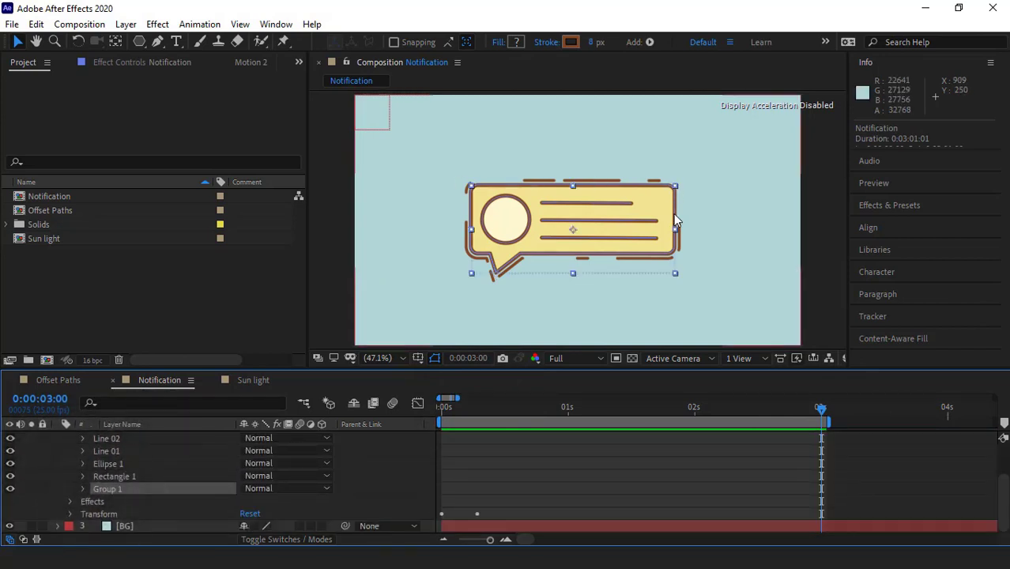
pyautogui.click(11, 488)
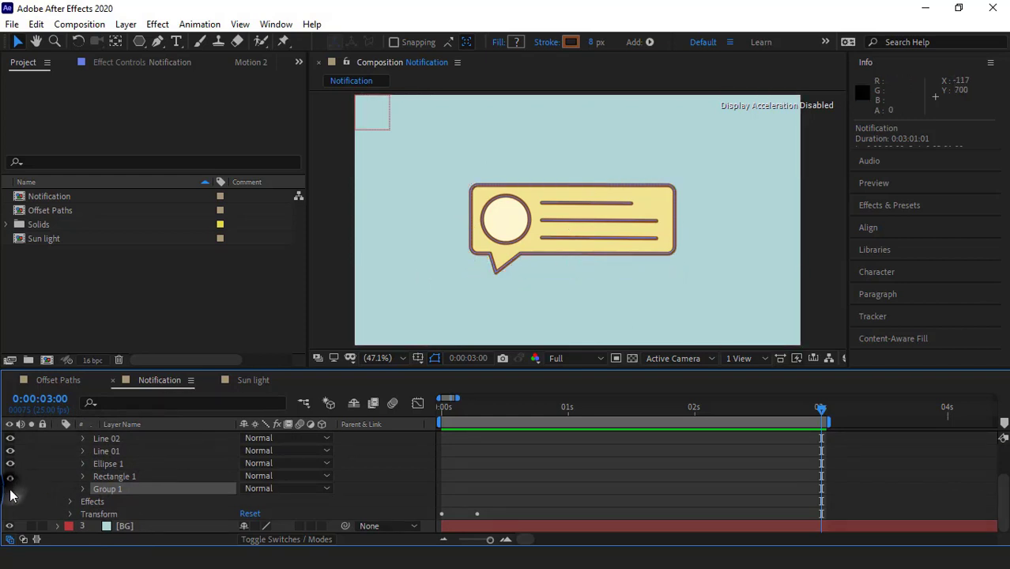
pyautogui.click(12, 488)
pyautogui.click(116, 486)
pyautogui.press('Delete')
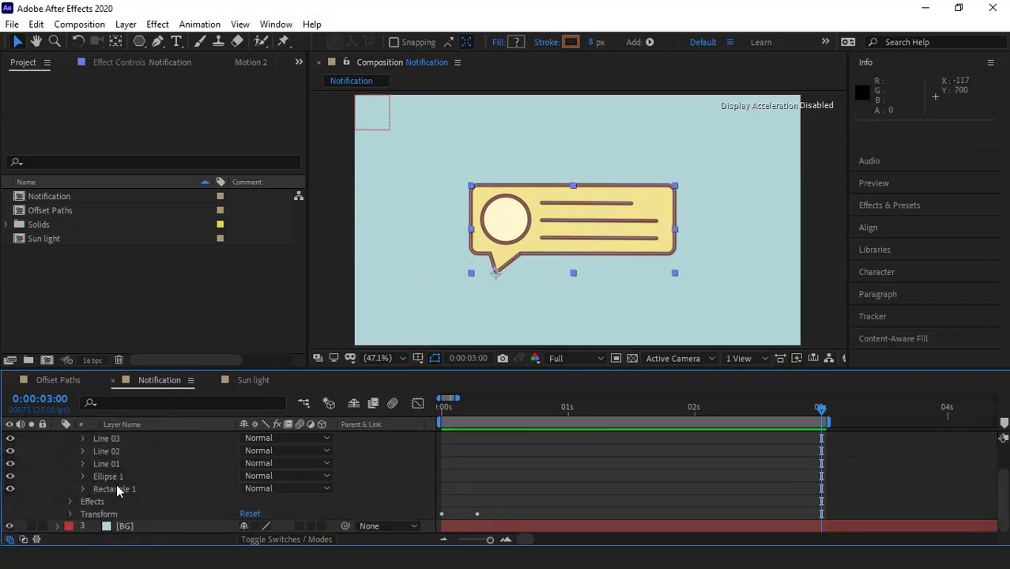
pyautogui.click(48, 474)
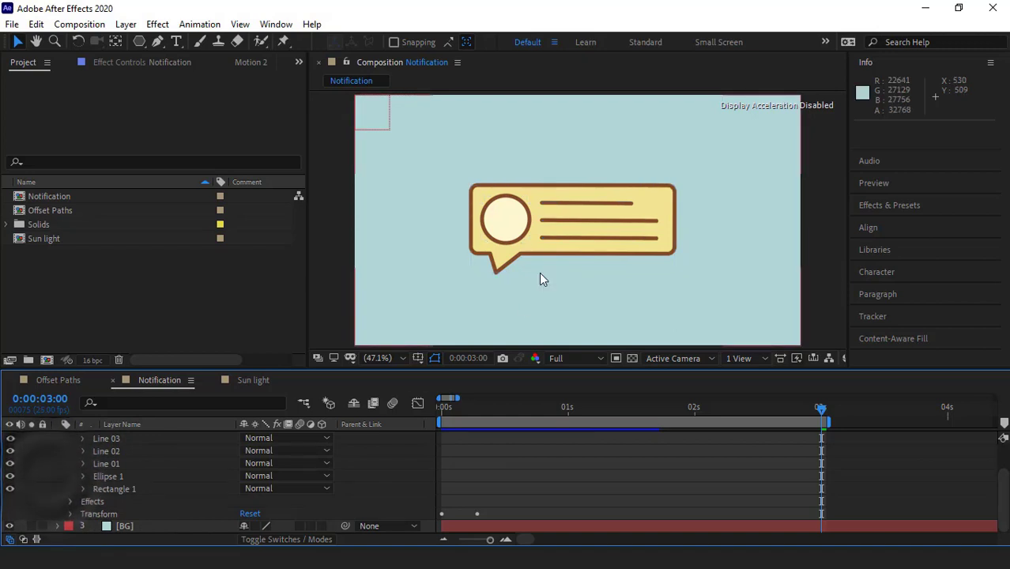
# - Isolate Rectangle 1 by hiding Ellipse 1 and the three Line groups, and show them again
pyautogui.click(117, 490)
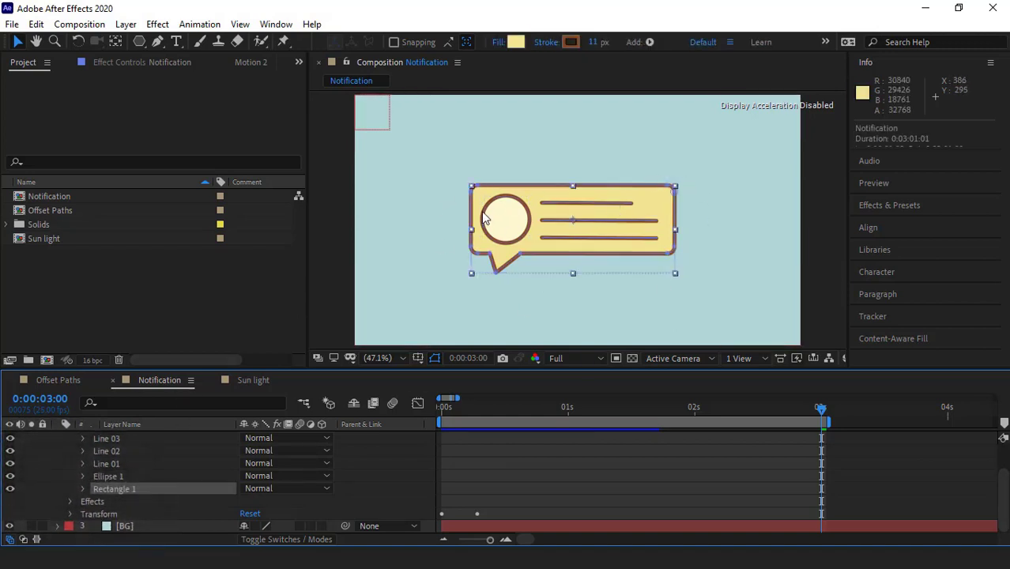
pyautogui.moveTo(10, 476); pyautogui.dragTo(9, 439)
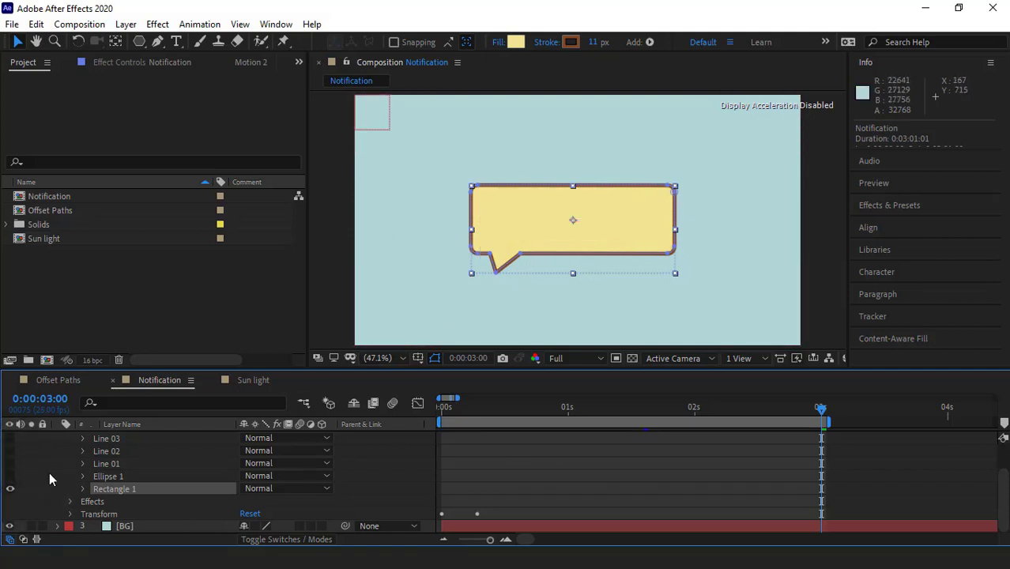
pyautogui.moveTo(10, 476); pyautogui.dragTo(9, 438)
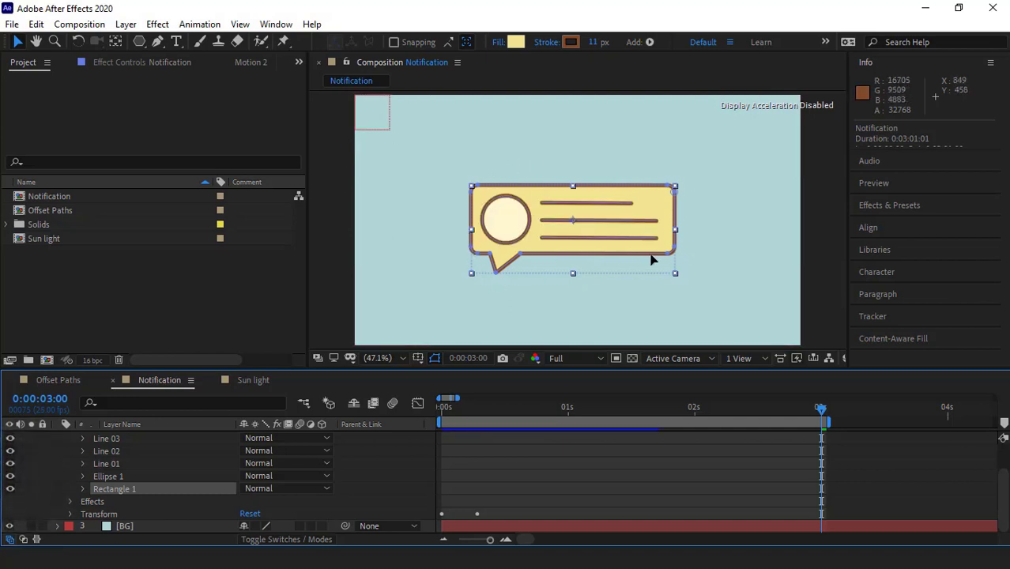
pyautogui.click(78, 485)
# - Duplicate Rectangle 1 in the Notification layer and place the copy below the original
pyautogui.click(110, 489)
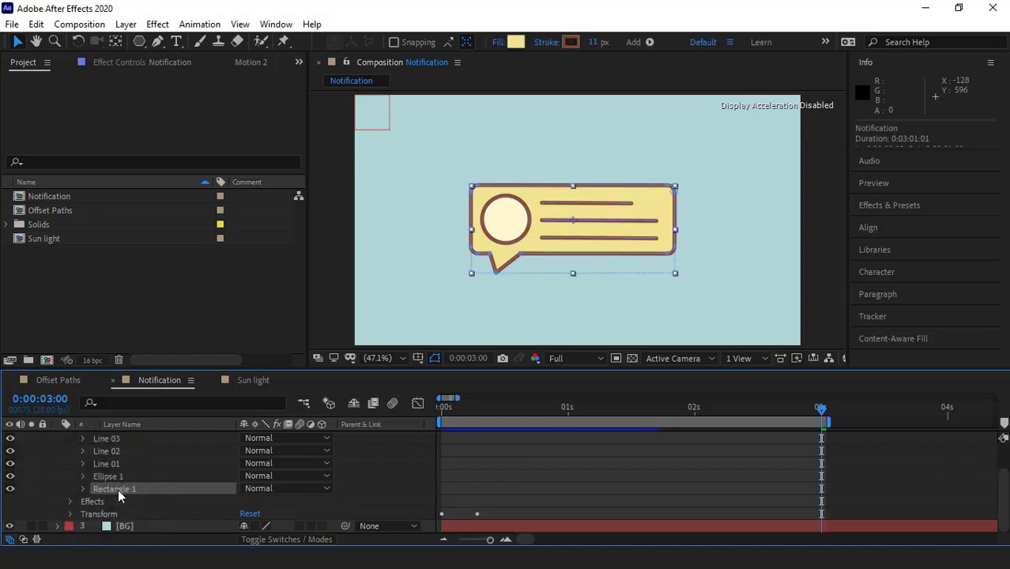
pyautogui.hotkey('ctrl', 'd')
pyautogui.click(117, 497)
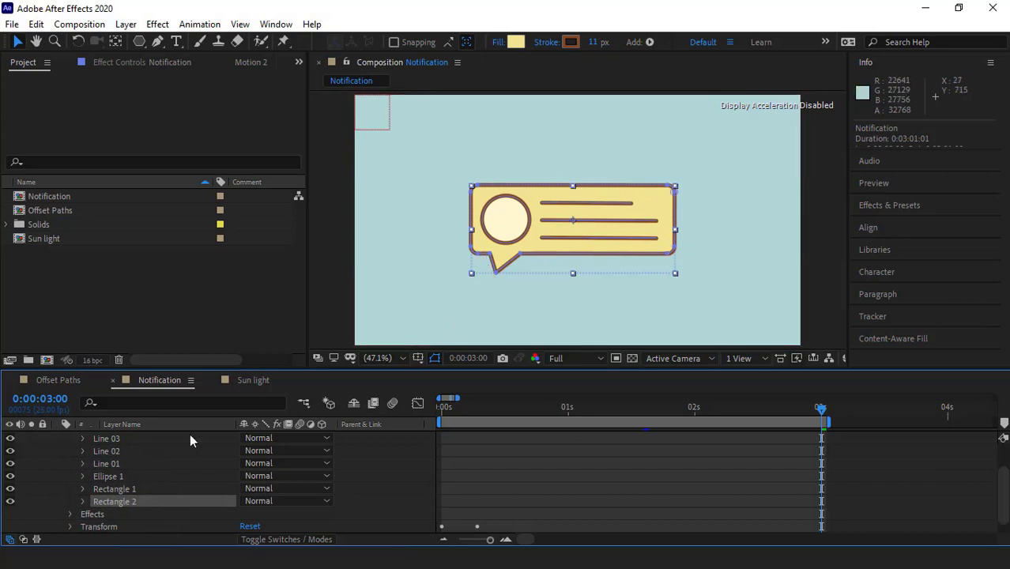
# - Hide Ellipse 1, Line 01, Line 02 and Line 03, and select Rectangle 2
pyautogui.click(119, 476)
pyautogui.keyDown('shift'); pyautogui.click(120, 439); pyautogui.keyUp('shift')
pyautogui.moveTo(9, 439); pyautogui.dragTo(9, 476)
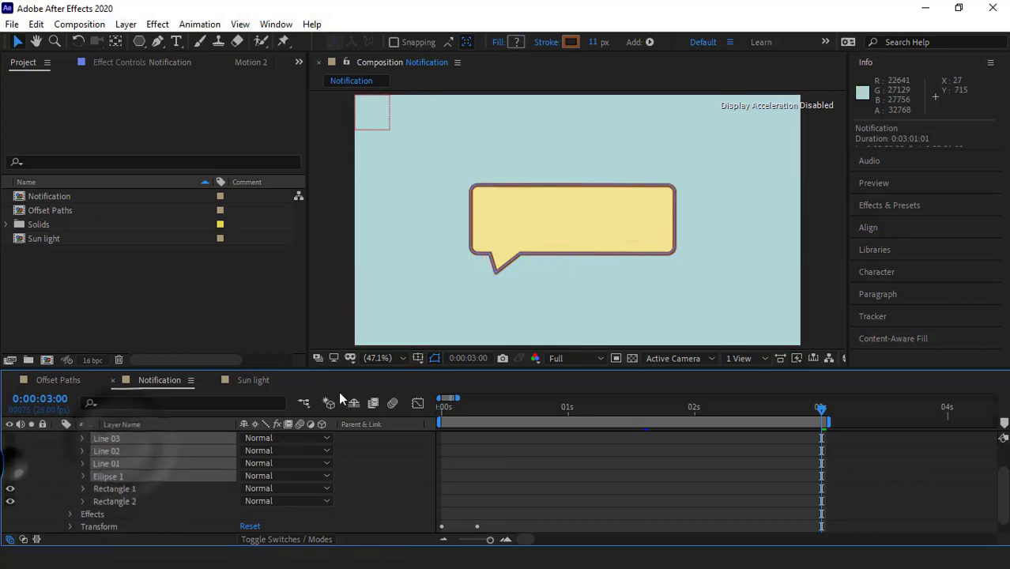
pyautogui.click(126, 501)
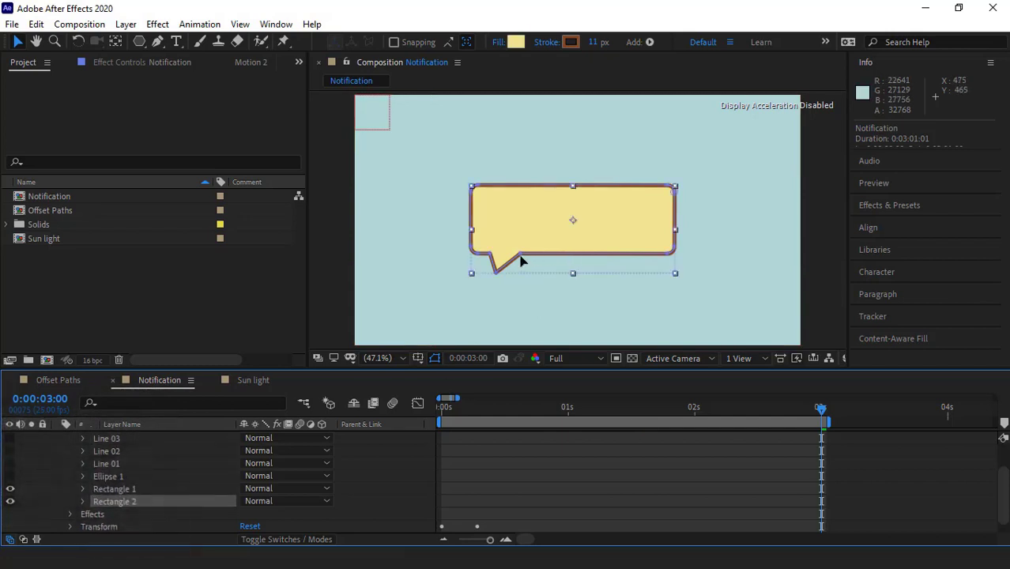
# - Temporarily hide Rectangle 1, select all path points of Rectangle 2 in the composition, and show Rectangle 1 again
pyautogui.click(10, 488)
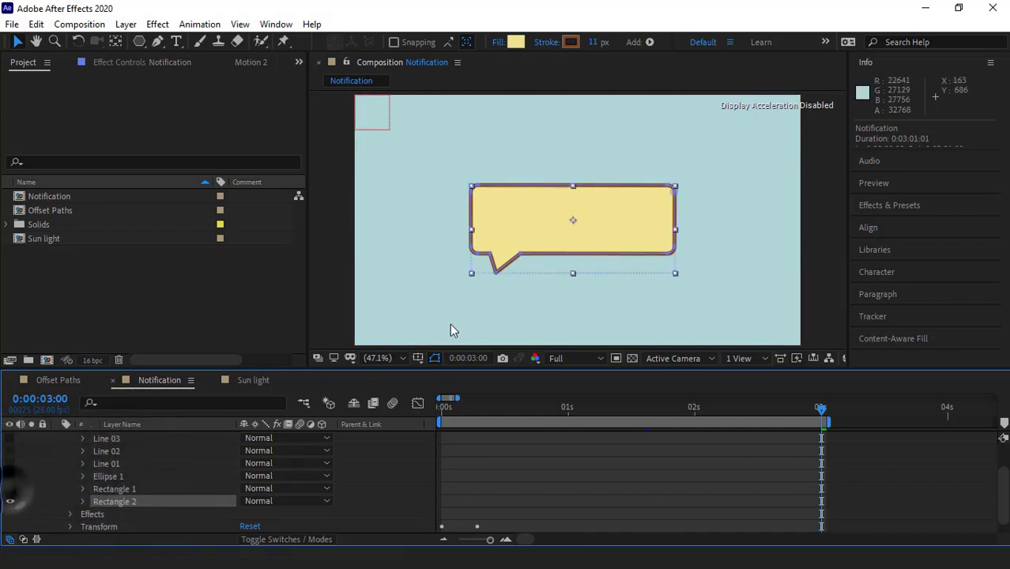
pyautogui.click(521, 261)
pyautogui.moveTo(685, 187); pyautogui.dragTo(424, 315)
pyautogui.click(9, 489)
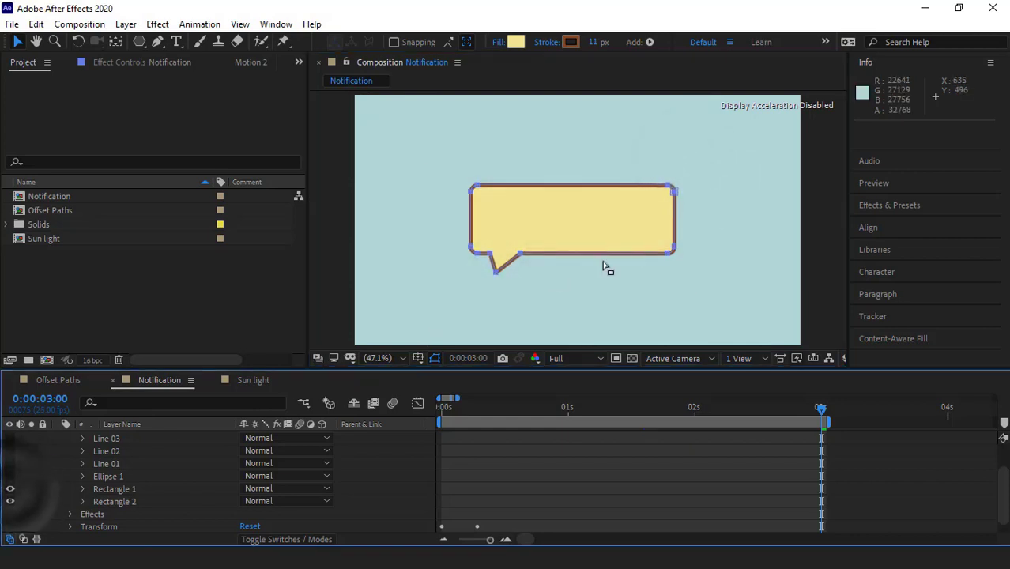
# - Try enlarging the Rectangle 2 path to about 109.5%, and adjust its position, width and height to form an even outer outline
pyautogui.click(655, 248)
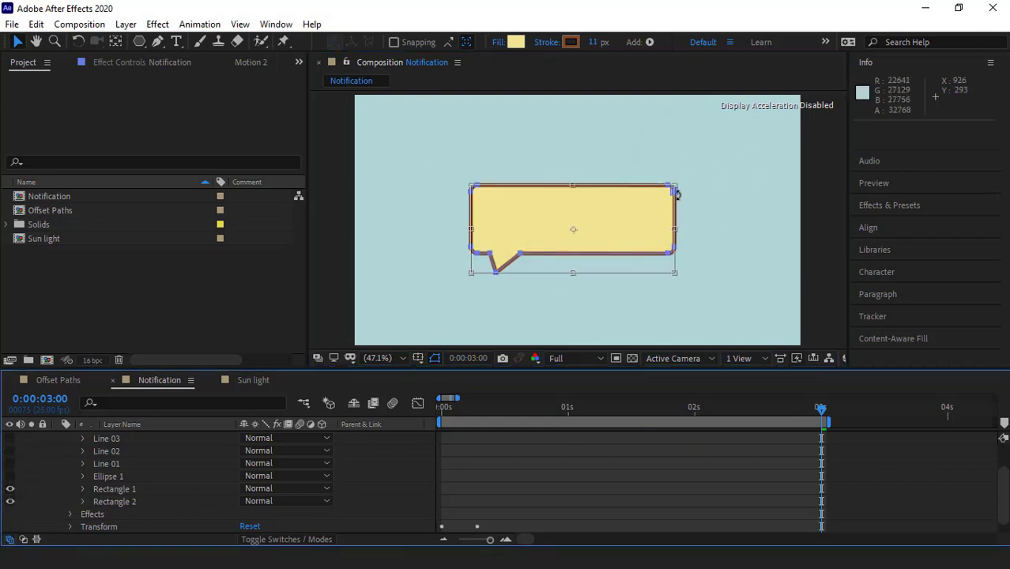
pyautogui.moveTo(676, 186); pyautogui.dragTo(685, 179)
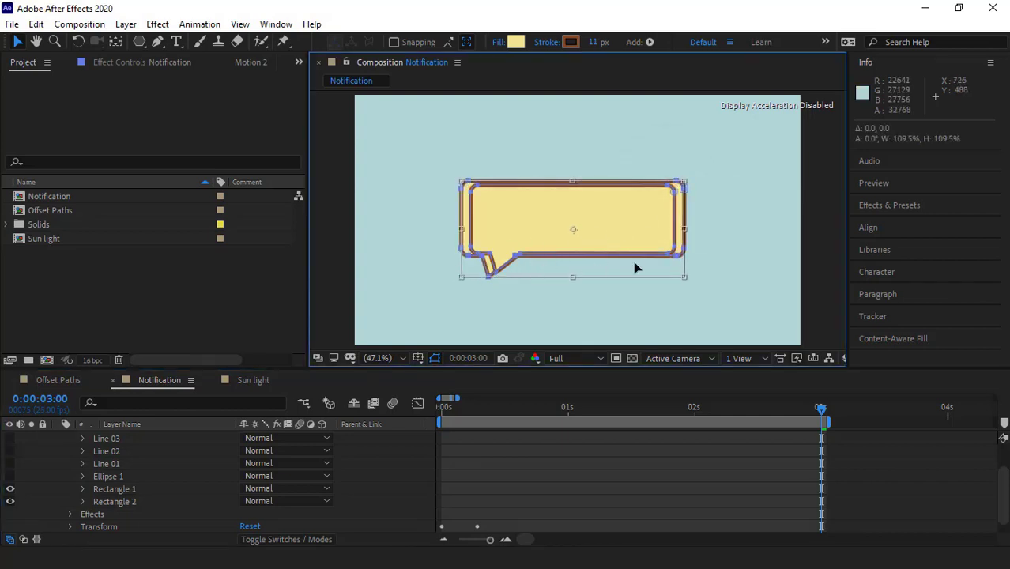
pyautogui.moveTo(545, 270); pyautogui.dragTo(549, 273)
pyautogui.moveTo(687, 231); pyautogui.dragTo(682, 222)
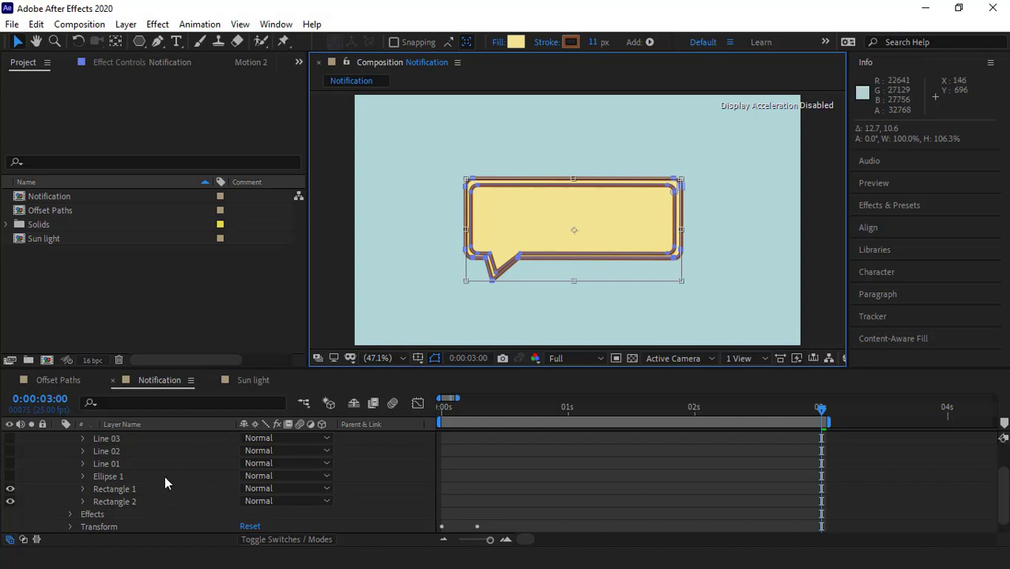
# - Undo the Rectangle 2 path scaling and show Ellipse 1 and the three Line groups again
pyautogui.hotkey('ctrl', 'z')
pyautogui.hotkey('ctrl', 'z')
pyautogui.hotkey('ctrl', 'z')
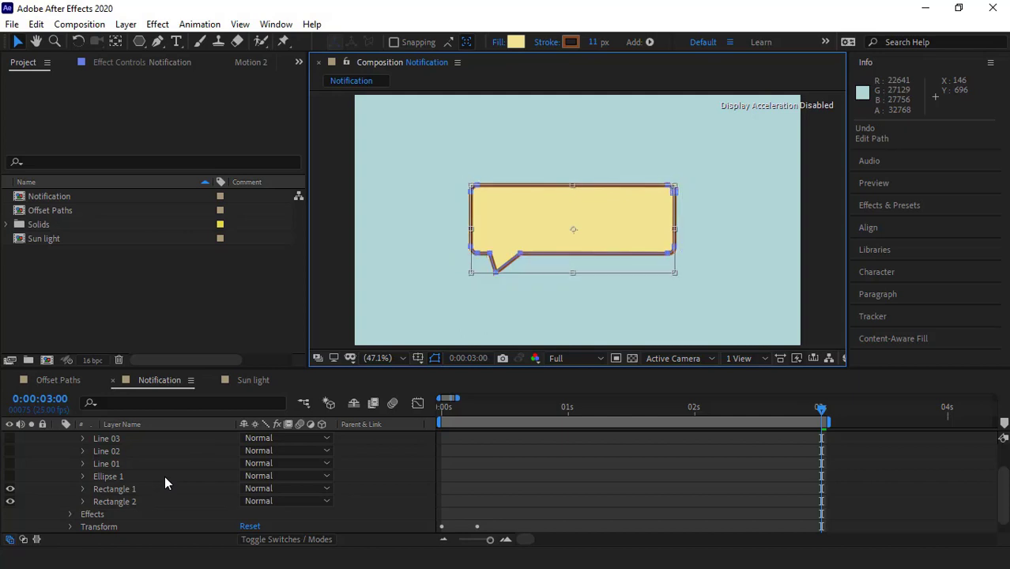
pyautogui.click(68, 479)
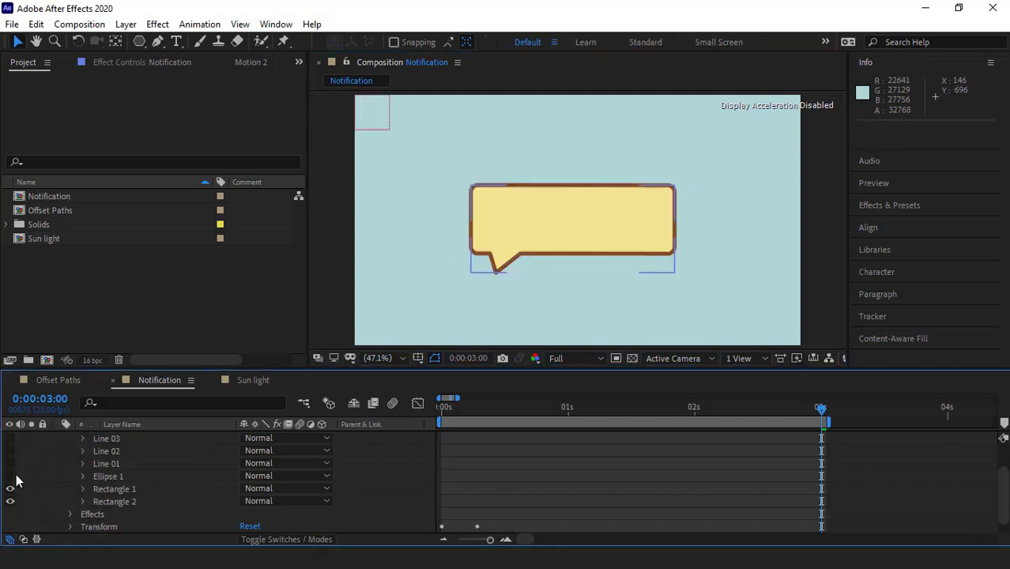
pyautogui.moveTo(10, 475); pyautogui.dragTo(11, 438)
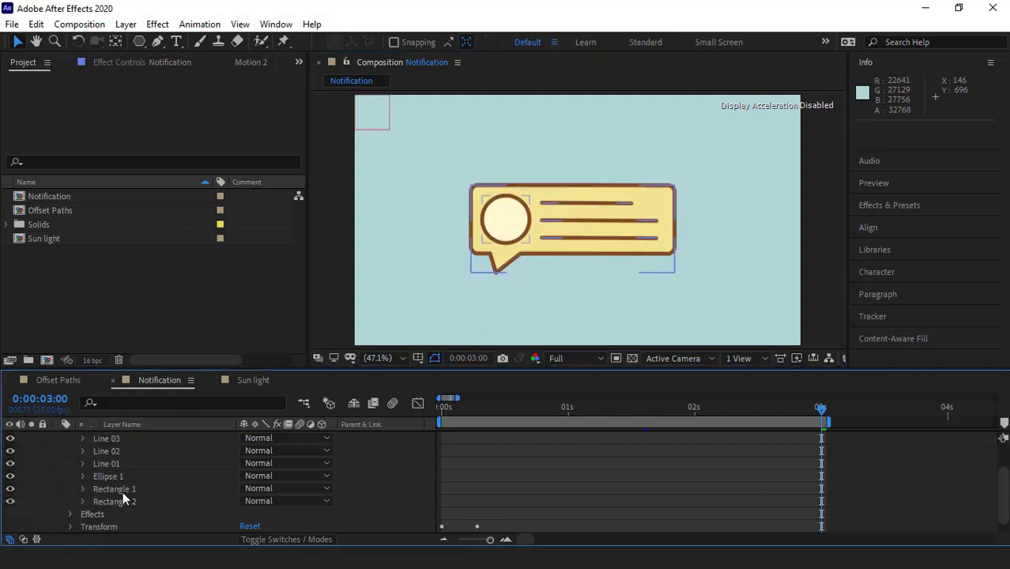
# - Put Rectangle 2 into its own shape group and expand that group
pyautogui.click(122, 492)
pyautogui.click(114, 501)
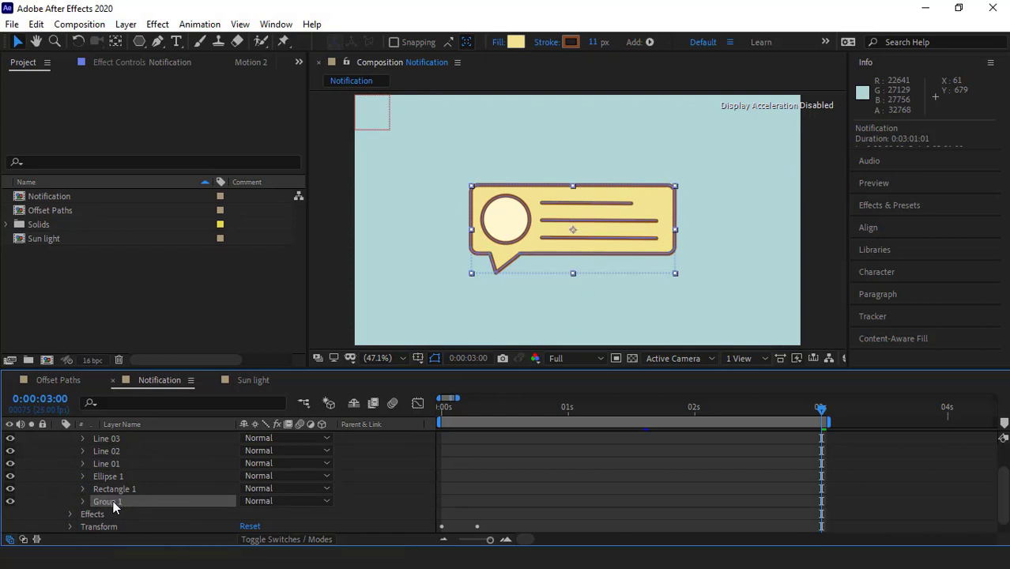
pyautogui.click(83, 502)
pyautogui.scroll(-1, 122, 462)
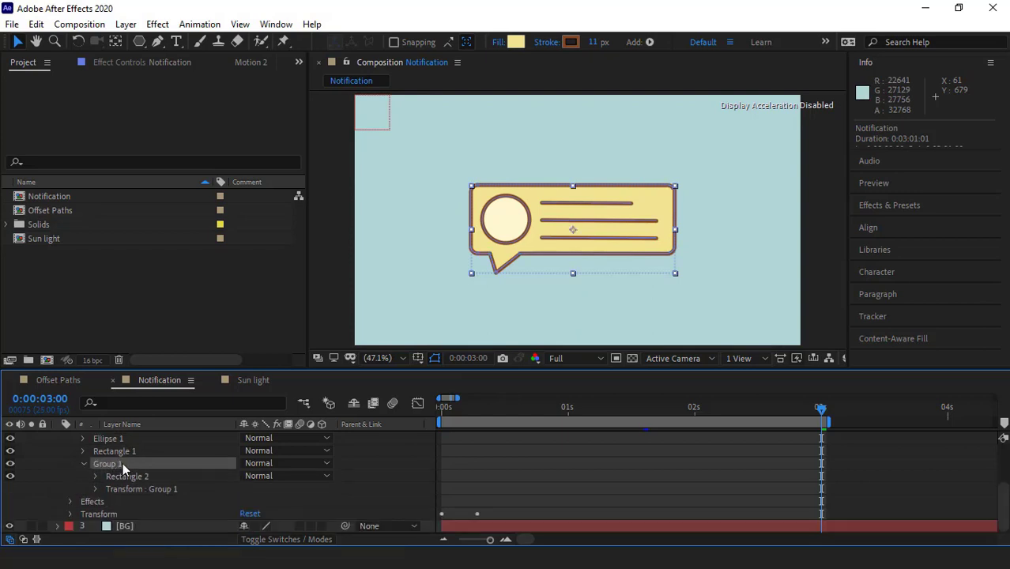
# - Add Offset Paths to Group 1, which holds Rectangle 2, and set its Amount to 16.2
pyautogui.scroll(1, 322, 476)
pyautogui.scroll(1, 322, 476)
pyautogui.click(329, 462)
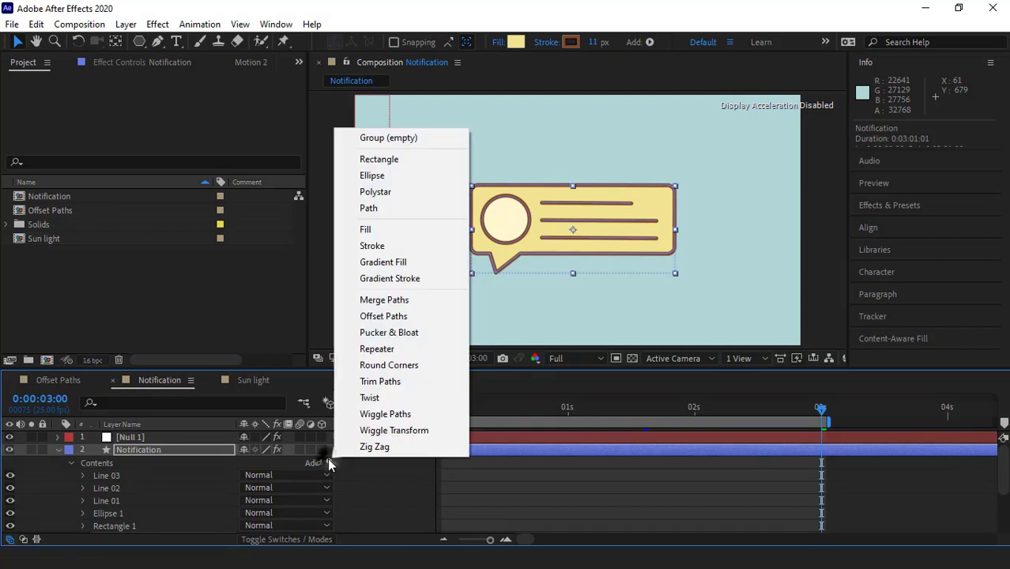
pyautogui.click(393, 319)
pyautogui.scroll(-2, 259, 482)
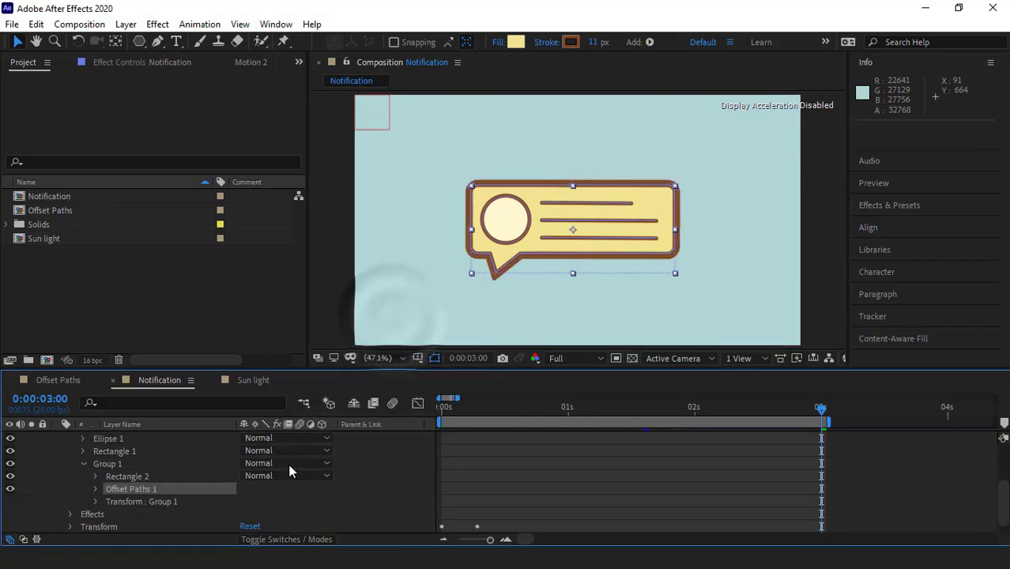
pyautogui.click(95, 477)
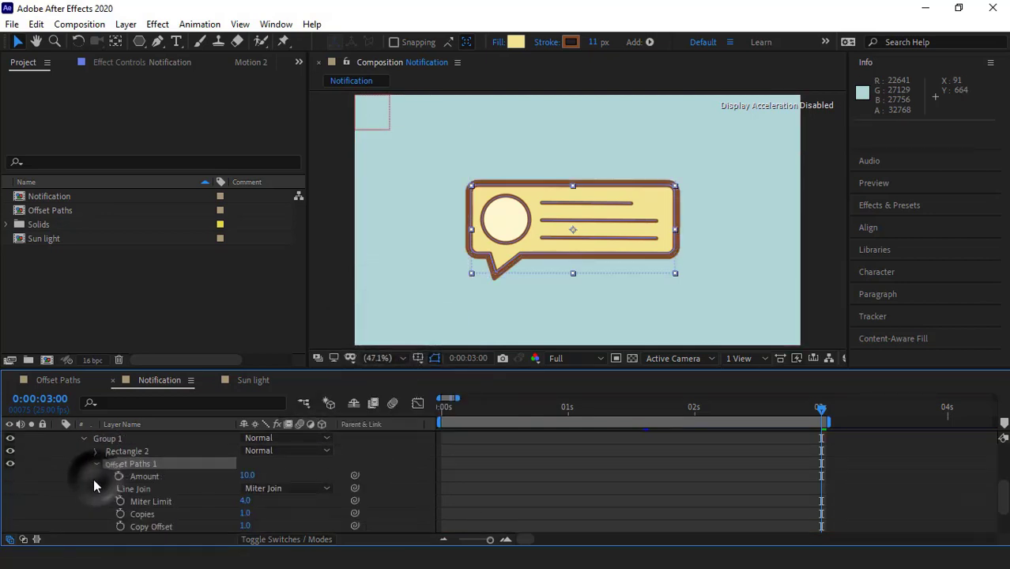
pyautogui.click(251, 475)
pyautogui.moveTo(253, 475)
pyautogui.mouseDown()
pyautogui.moveTo(371, 485)
pyautogui.moveTo(305, 488)
pyautogui.mouseUp()
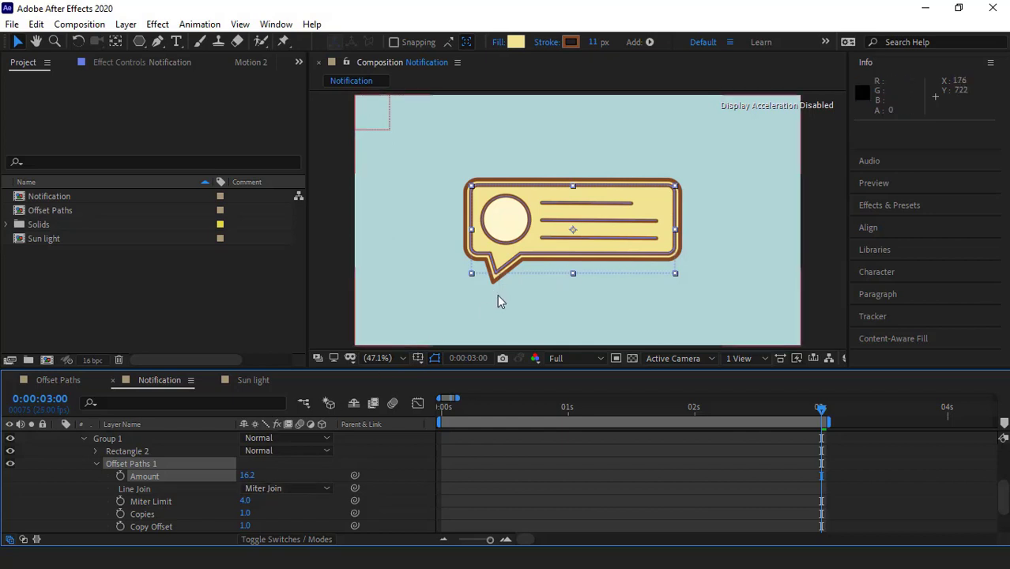
# - Try Round Join as the line join of Offset Paths 1 at the speech bubble's tail, and return it to Miter Join
pyautogui.scroll(4, 505, 279)
pyautogui.moveTo(496, 285); pyautogui.dragTo(598, 200)
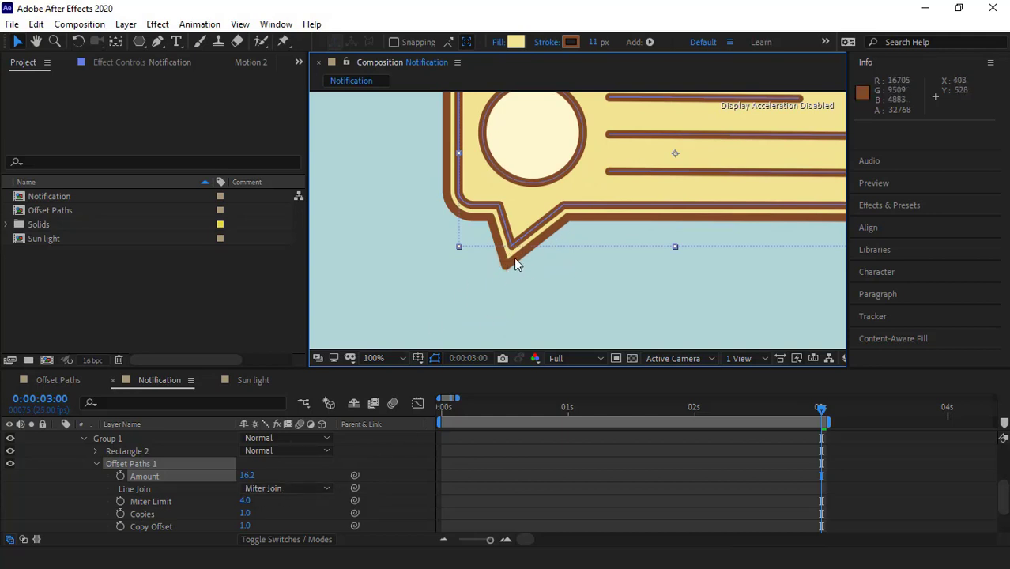
pyautogui.click(293, 488)
pyautogui.click(288, 457)
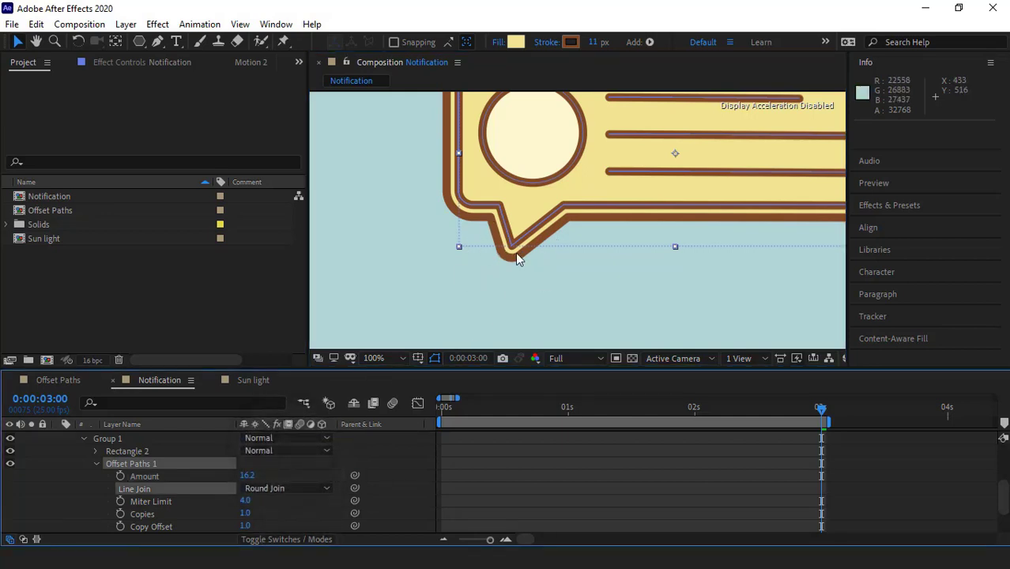
pyautogui.click(280, 489)
pyautogui.click(288, 439)
pyautogui.scroll(-2, 572, 226)
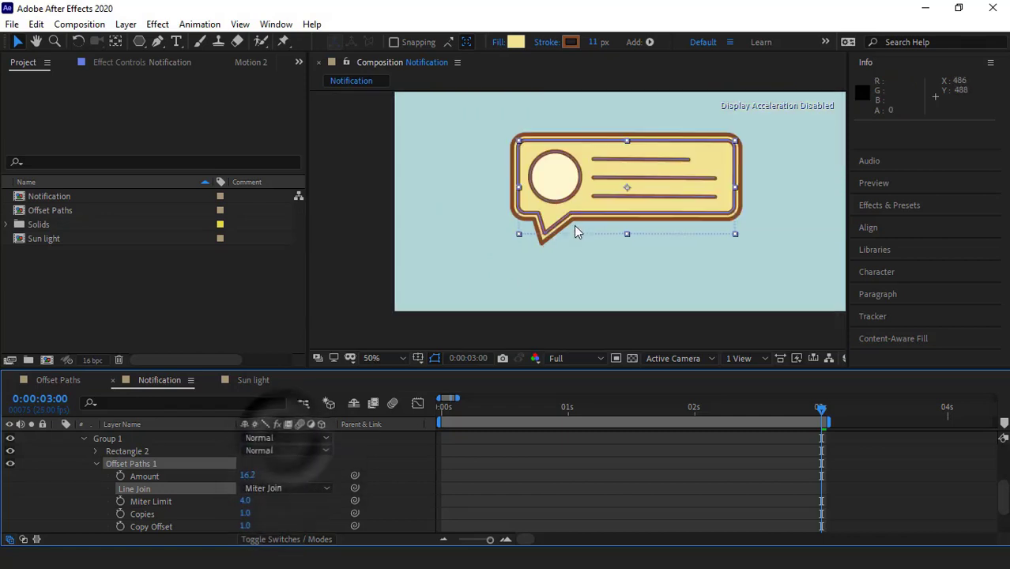
pyautogui.moveTo(566, 207); pyautogui.dragTo(521, 237)
pyautogui.click(377, 356)
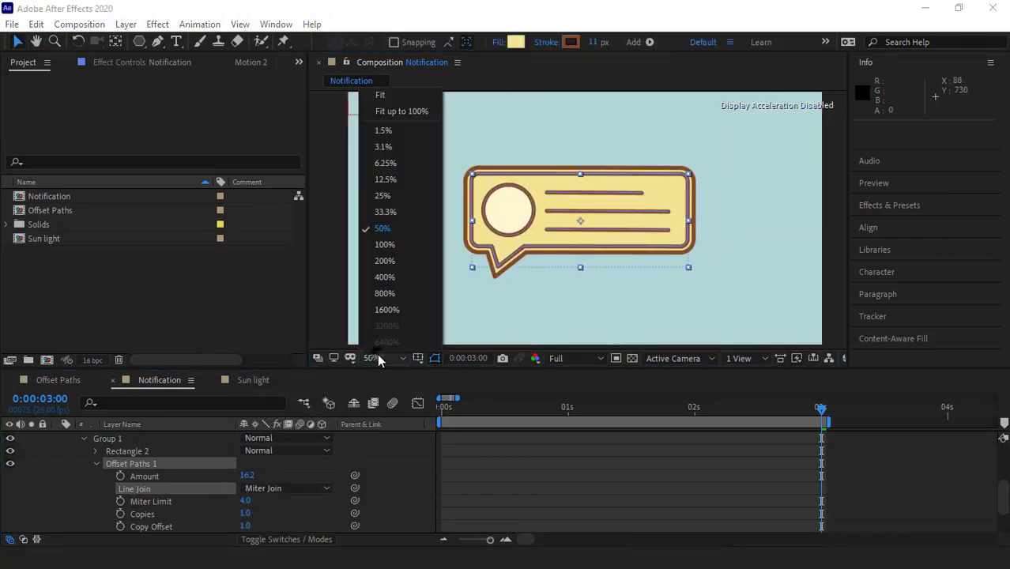
pyautogui.click(401, 111)
# - Delete Fill 1 from Rectangle 2 inside Group 1 so the offset shape keeps only its stroke
pyautogui.click(96, 463)
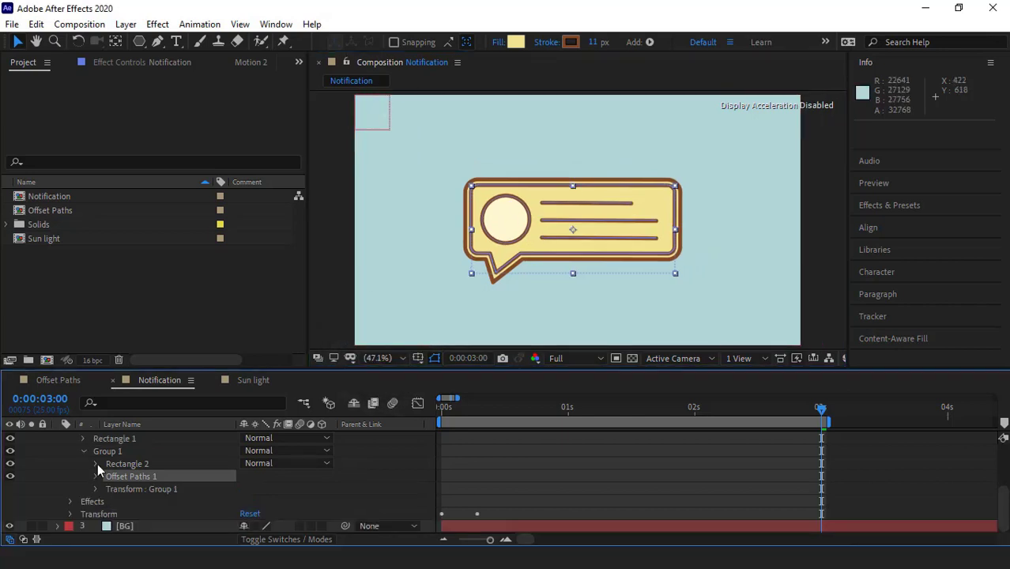
pyautogui.click(95, 463)
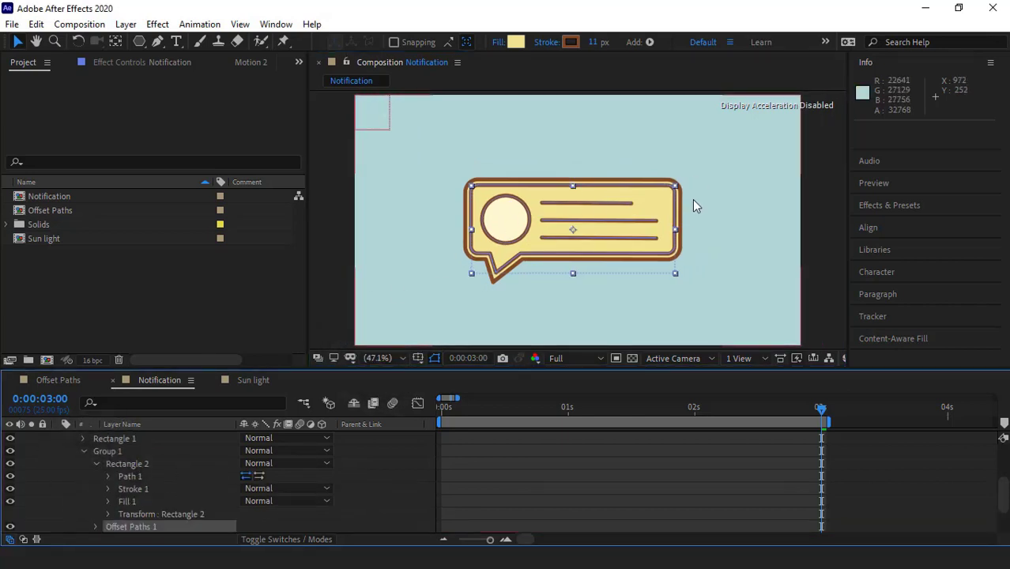
pyautogui.click(129, 500)
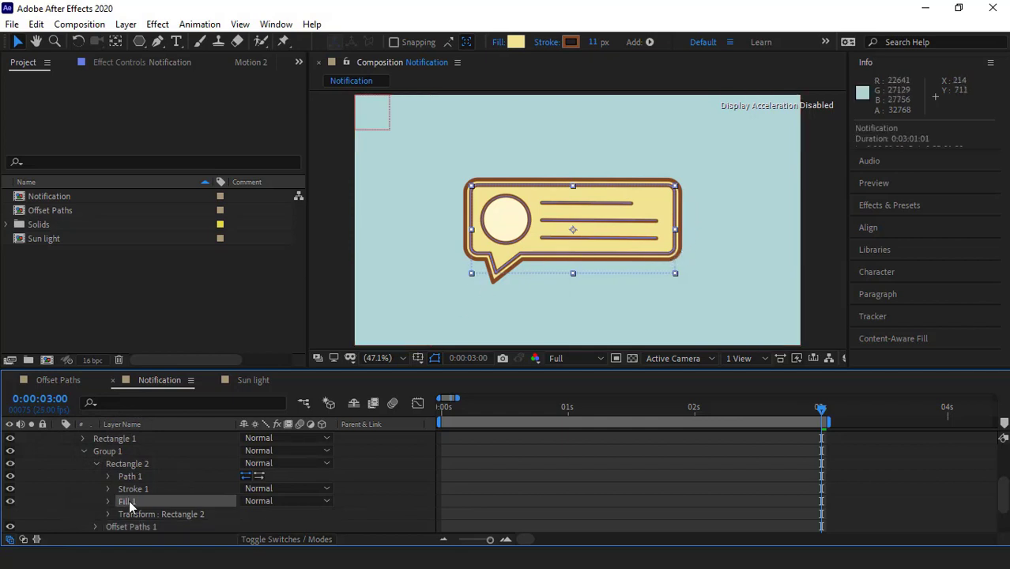
pyautogui.press('Delete')
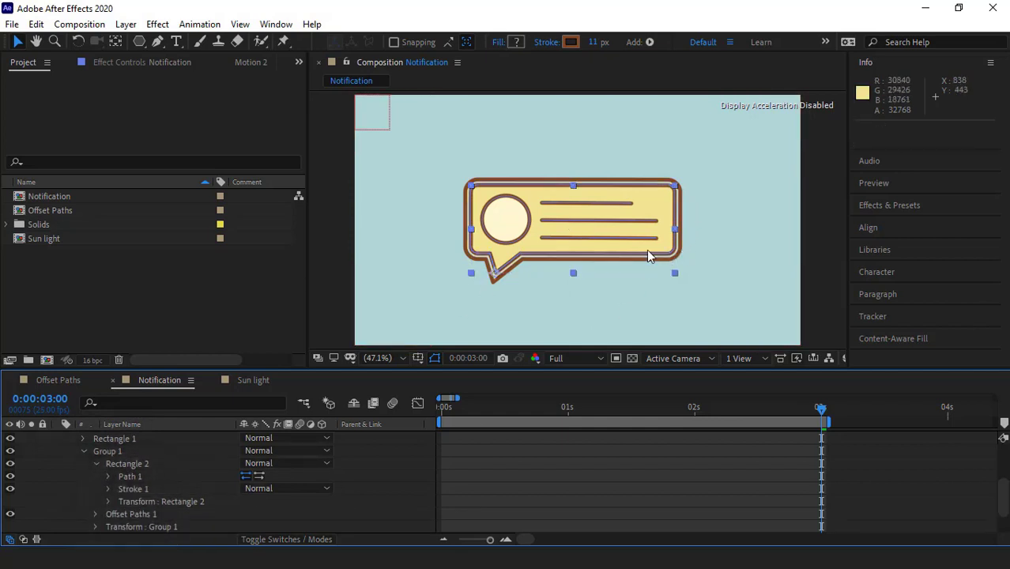
# - Add a dash, a gap and a second dash to Stroke 1 of Rectangle 2, with Dash at 38 and Gap at 106
pyautogui.press('/')
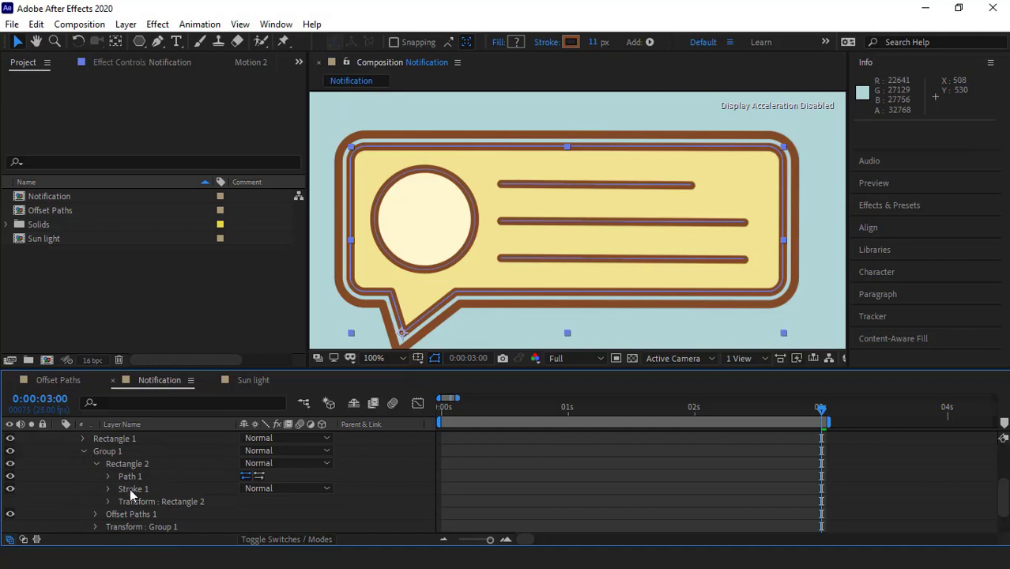
pyautogui.click(107, 489)
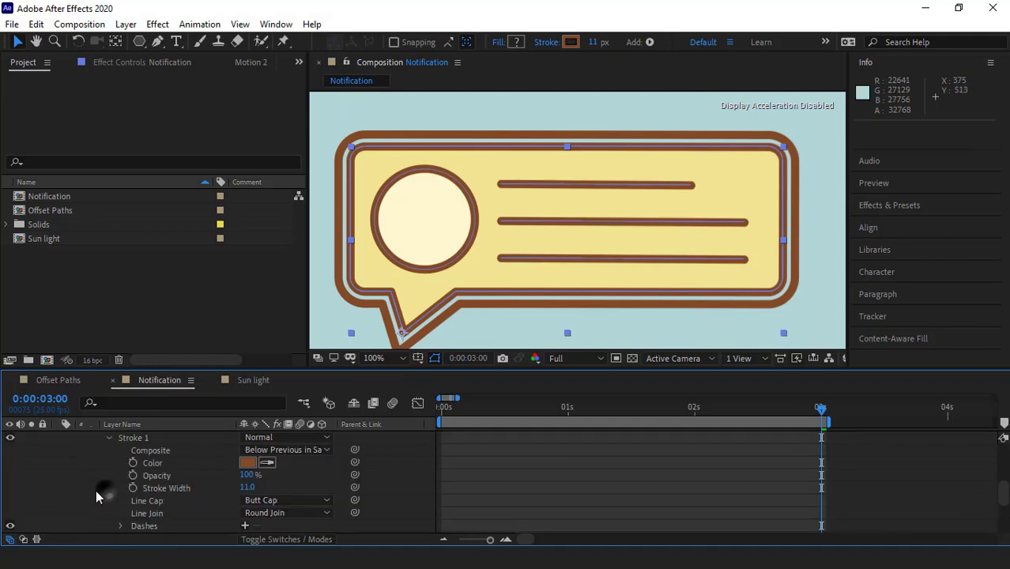
pyautogui.scroll(-3, 91, 482)
pyautogui.click(245, 488)
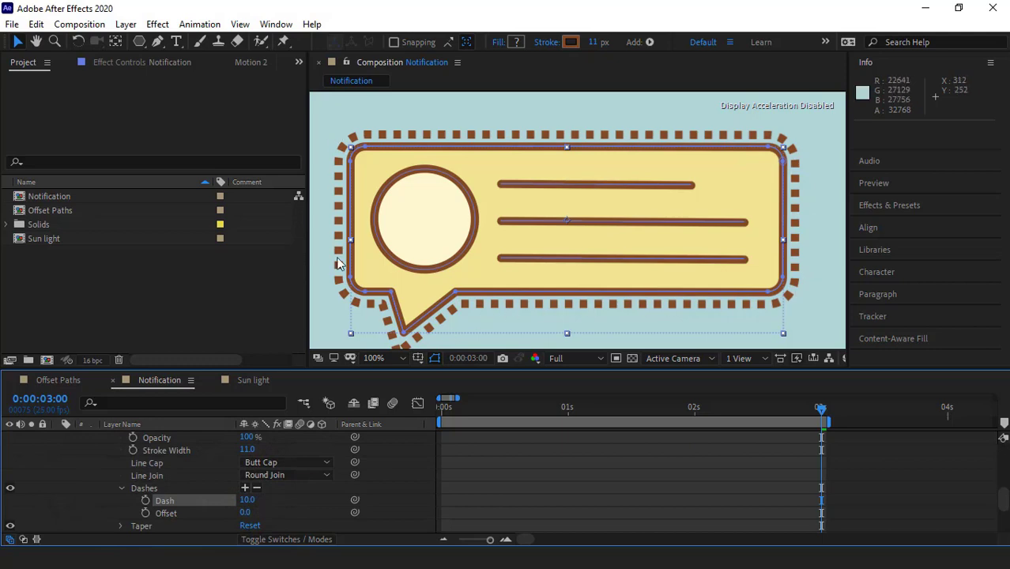
pyautogui.click(245, 488)
pyautogui.scroll(-2, 232, 477)
pyautogui.moveTo(247, 463); pyautogui.dragTo(276, 478)
pyautogui.click(245, 450)
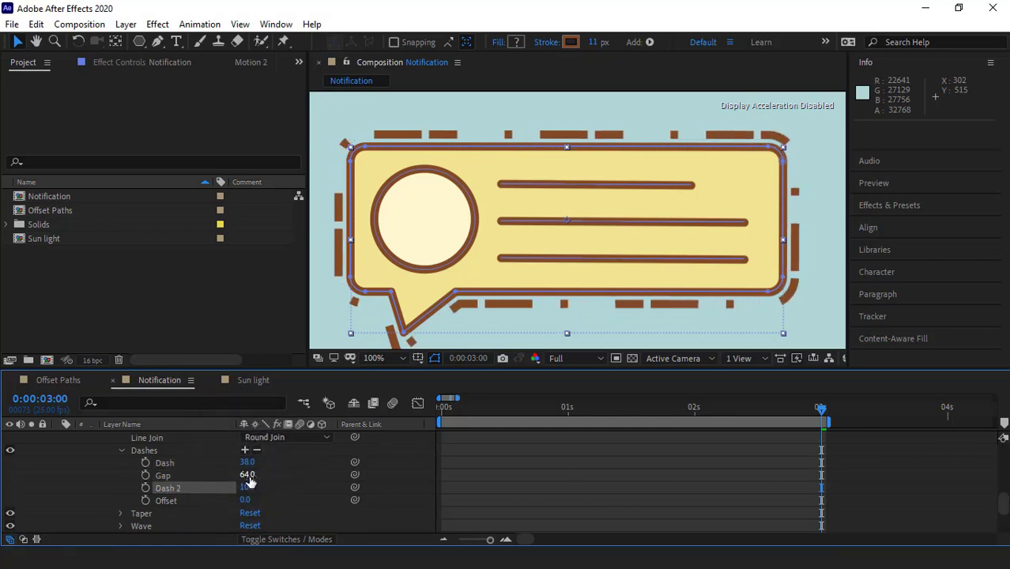
pyautogui.moveTo(249, 476)
pyautogui.mouseDown()
pyautogui.moveTo(295, 476)
pyautogui.moveTo(272, 484)
pyautogui.mouseUp()
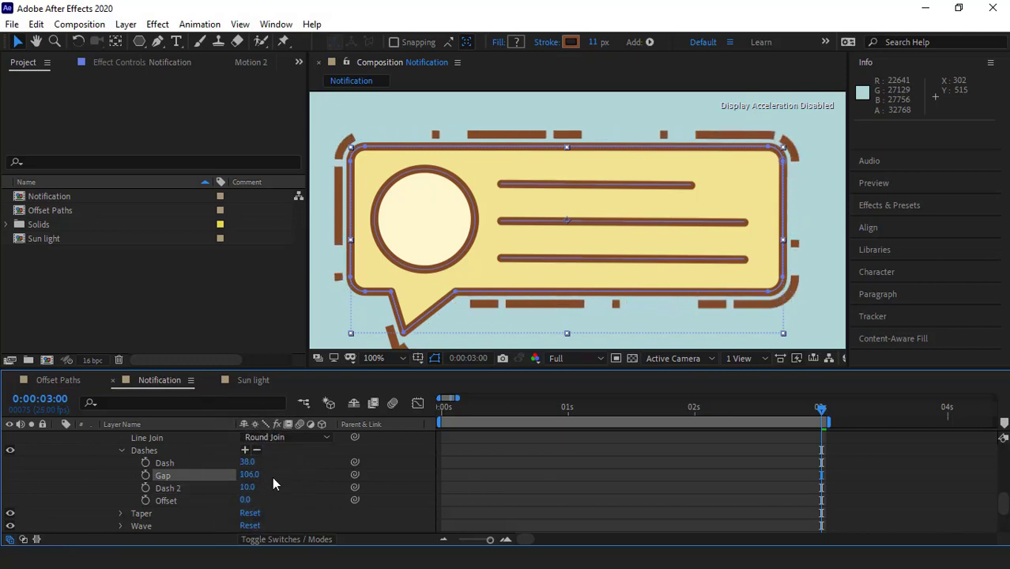
# - Set the line cap of Rectangle 2's Stroke 1 to Round Cap
pyautogui.scroll(3, 222, 496)
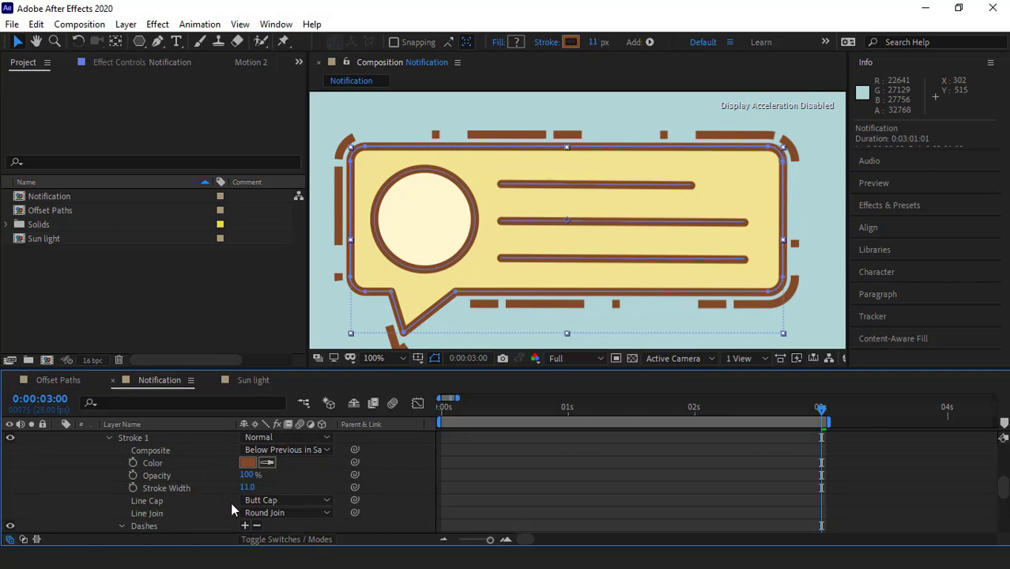
pyautogui.click(264, 500)
pyautogui.click(264, 467)
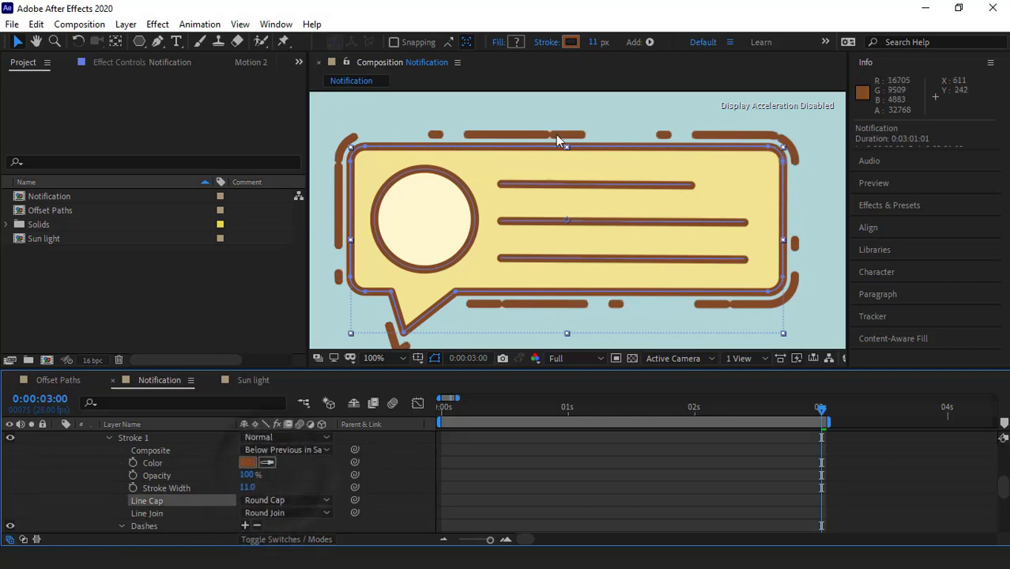
# - Set the outline's Gap to 111 and Dash 2 to 28 in the Stroke 1 dashes
pyautogui.scroll(-3, 179, 465)
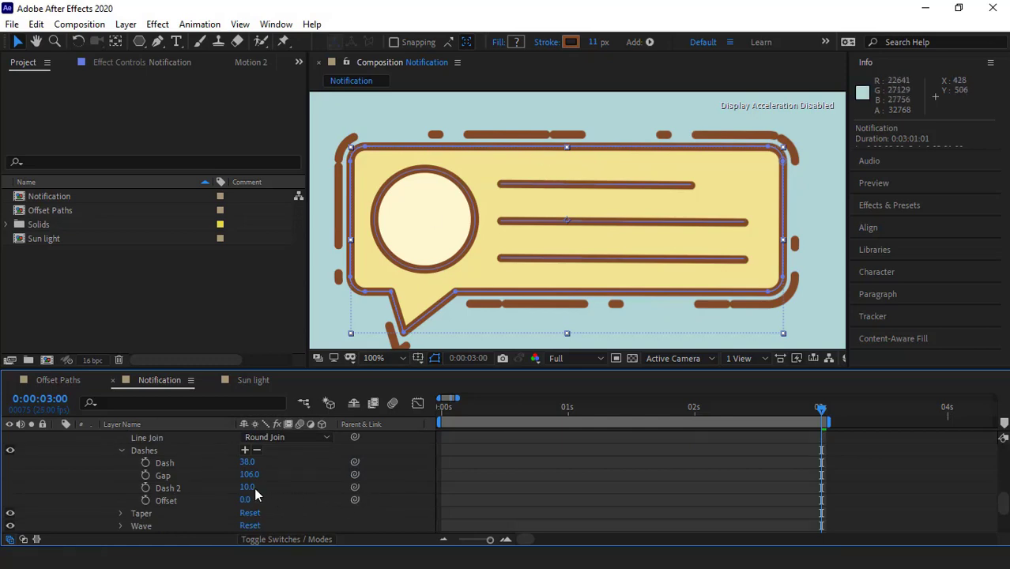
pyautogui.moveTo(253, 478)
pyautogui.mouseDown()
pyautogui.moveTo(250, 448)
pyautogui.moveTo(234, 506)
pyautogui.moveTo(237, 485)
pyautogui.moveTo(267, 483)
pyautogui.mouseUp()
pyautogui.press(',')
pyautogui.press(',')
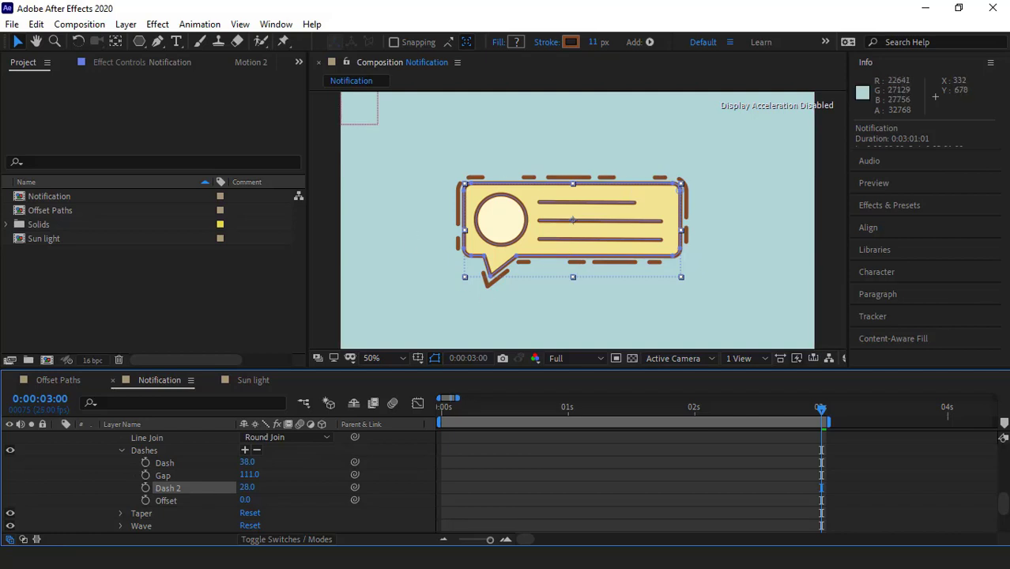
# - Add the expression time*100 to the dash Offset of Stroke 1
pyautogui.keyDown('alt'); pyautogui.click(145, 501); pyautogui.keyUp('alt')
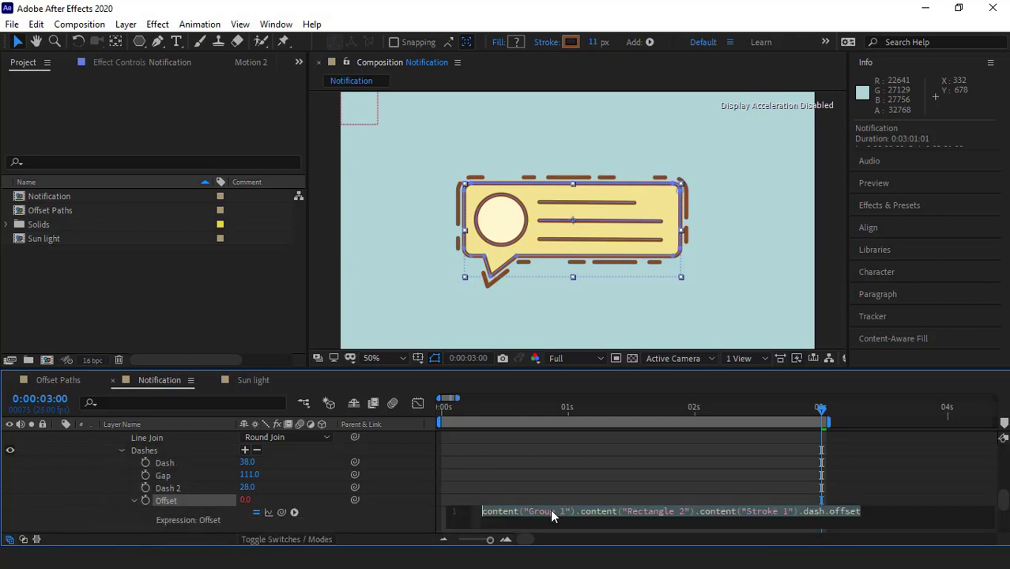
pyautogui.write('ti')
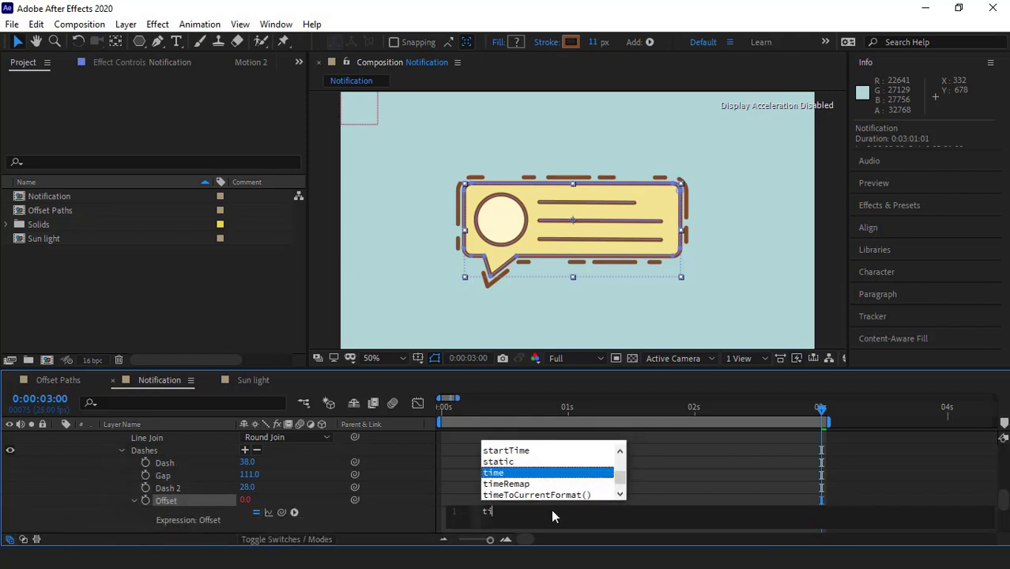
pyautogui.press('Return')
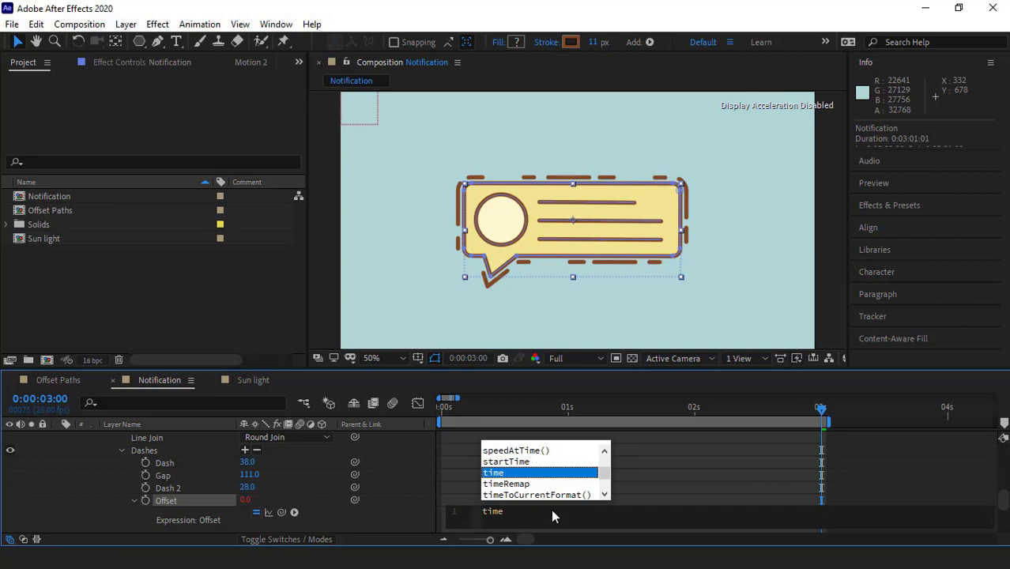
pyautogui.write('*')
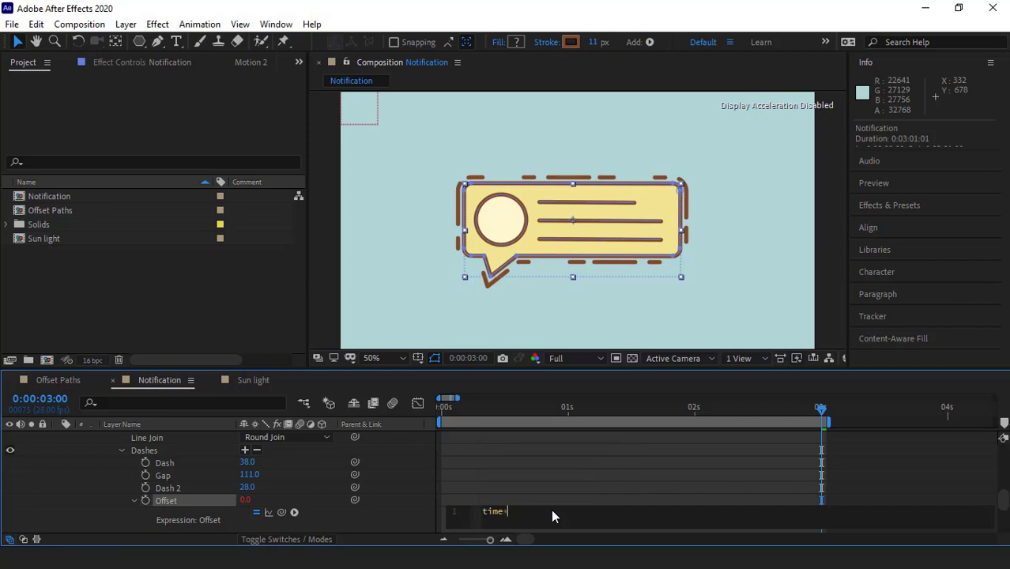
pyautogui.write('100')
pyautogui.click(66, 476)
# - Preview the moving dashes from the start of the Notification composition
pyautogui.click(447, 404)
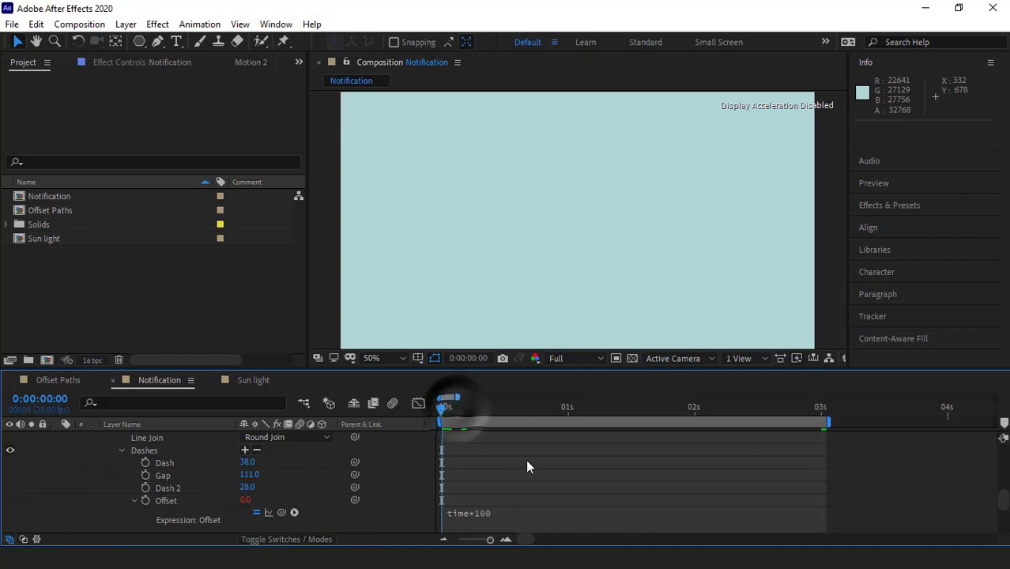
pyautogui.press('space')
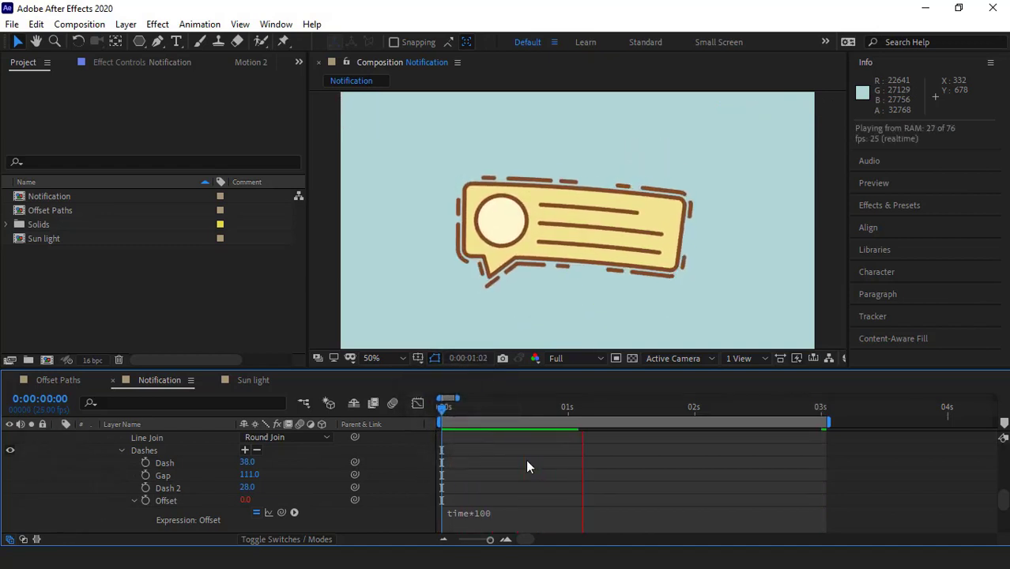
pyautogui.press('space')
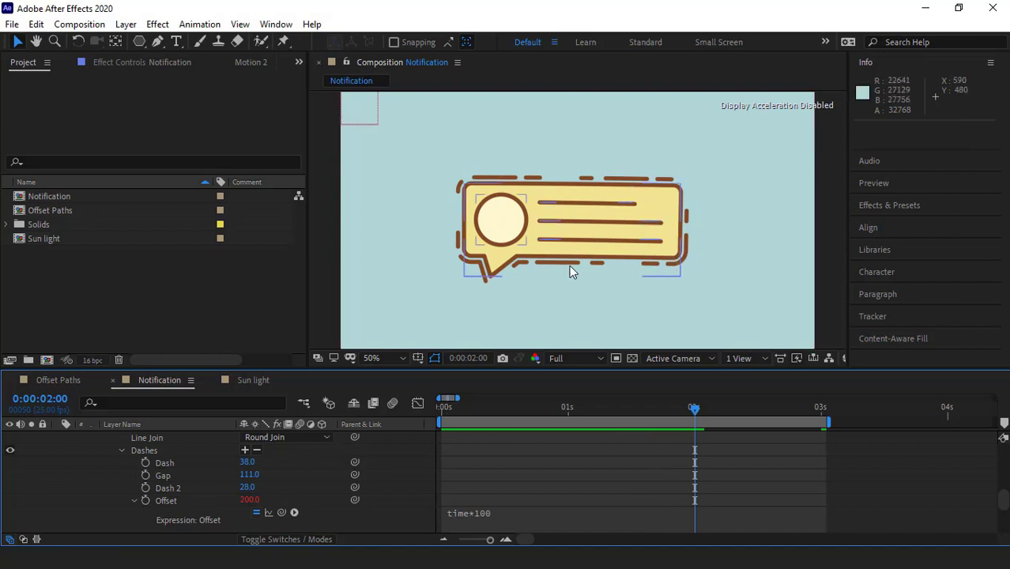
# - Set the Stroke Width of the dashed outline to 8 and preview the animation
pyautogui.scroll(1, 217, 483)
pyautogui.scroll(1, 196, 488)
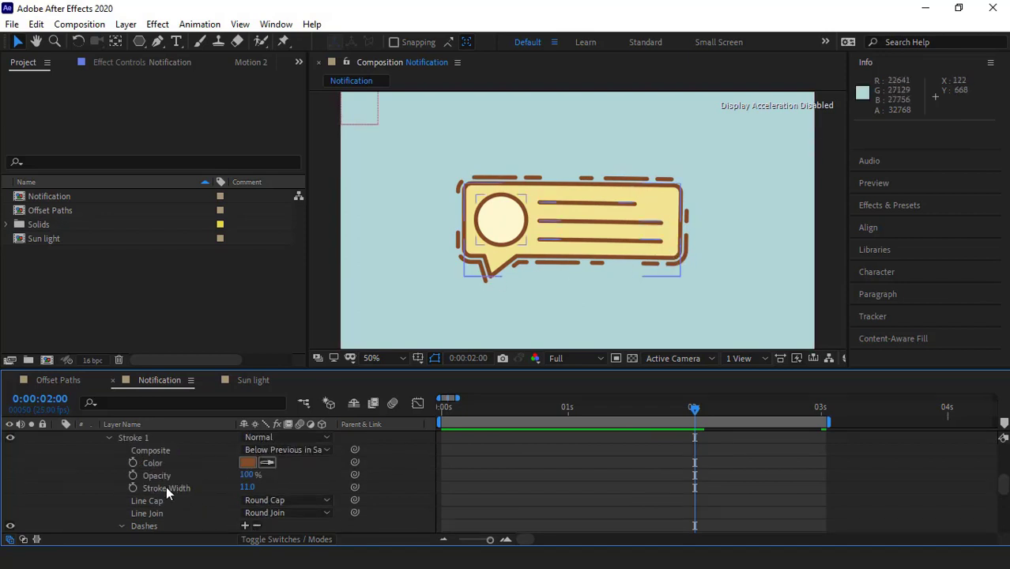
pyautogui.click(247, 487)
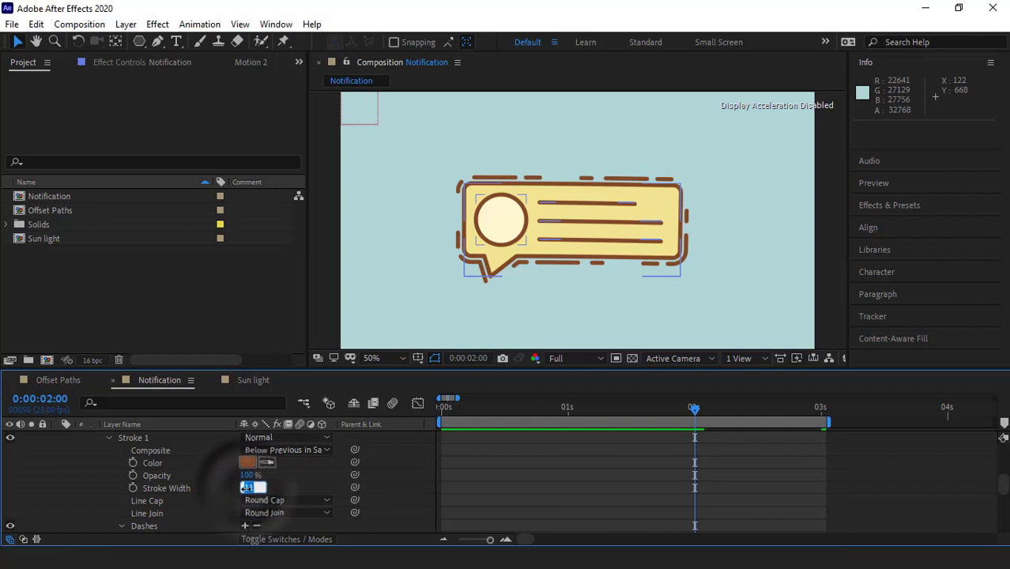
pyautogui.write('8')
pyautogui.press('Return')
pyautogui.click(68, 470)
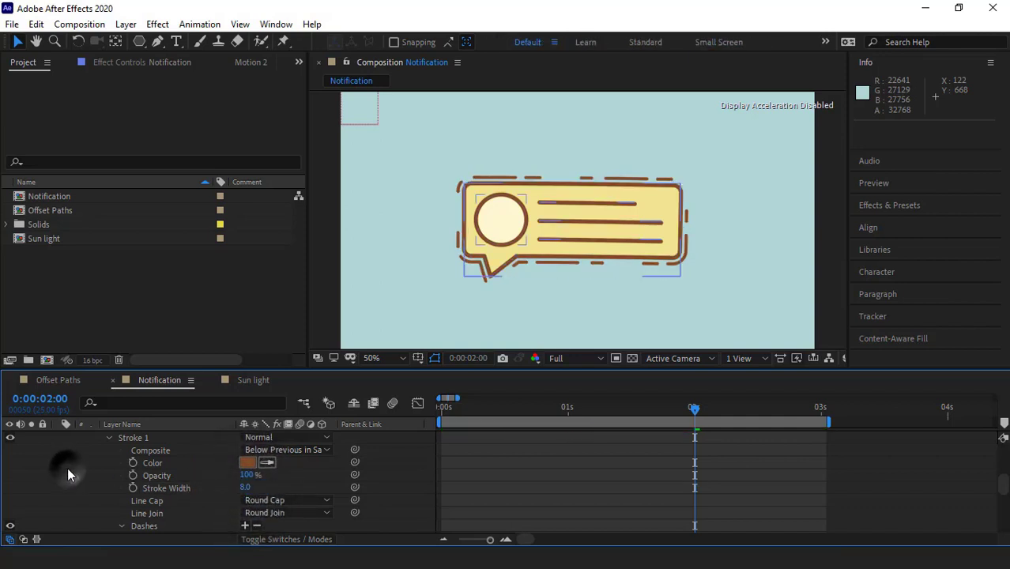
pyautogui.press('space')
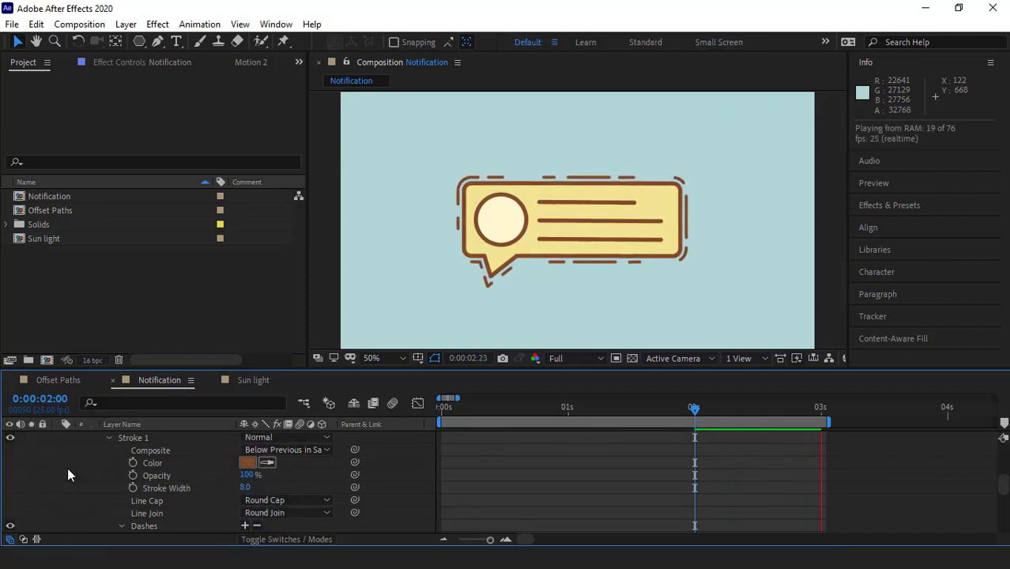
pyautogui.press('space')
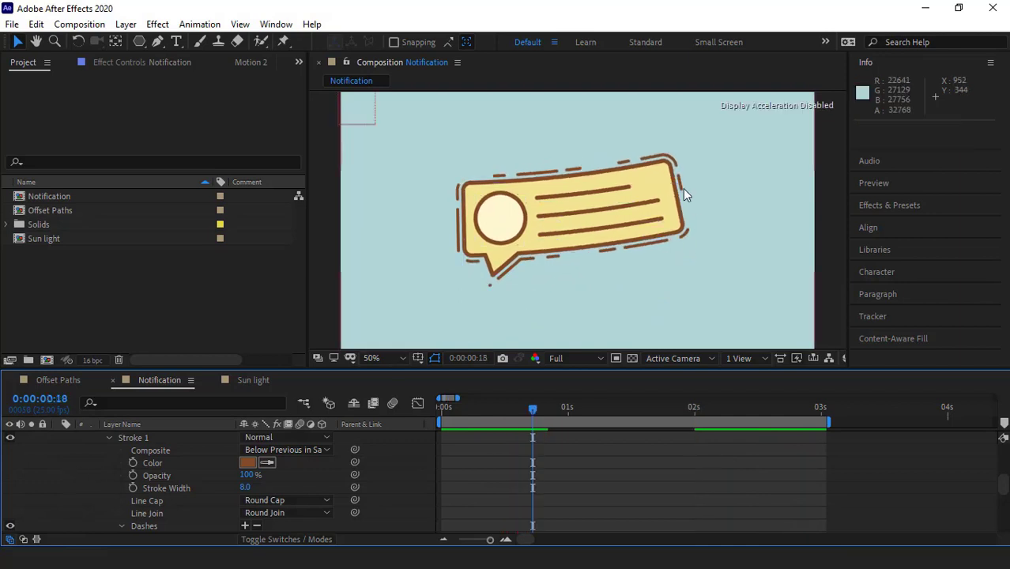
# - Change the dash Offset expression to time*-100 to reverse the dashes' direction, and play the animation
pyautogui.scroll(-2, 251, 513)
pyautogui.click(483, 511)
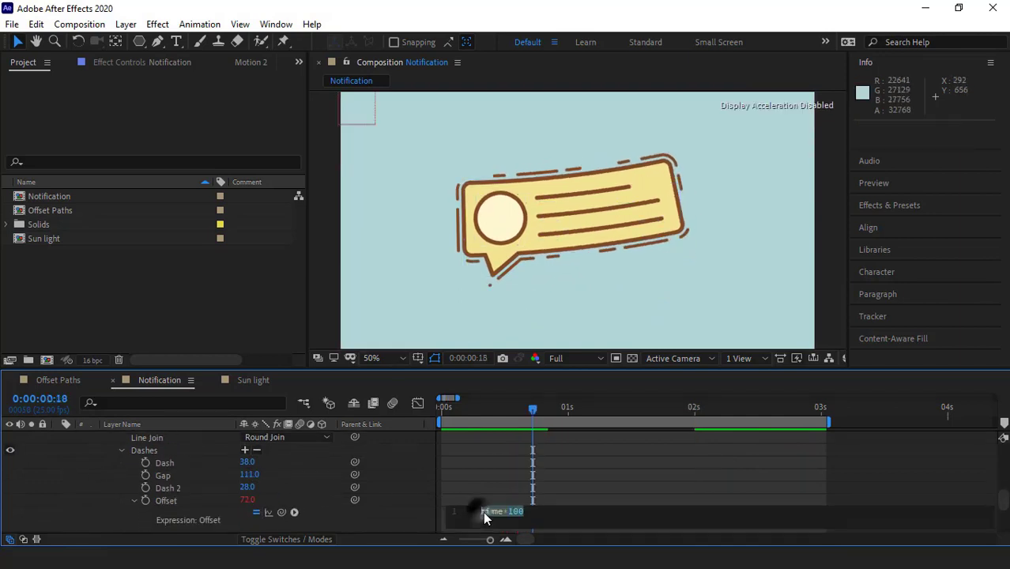
pyautogui.write('-')
pyautogui.click(93, 475)
pyautogui.press('space')
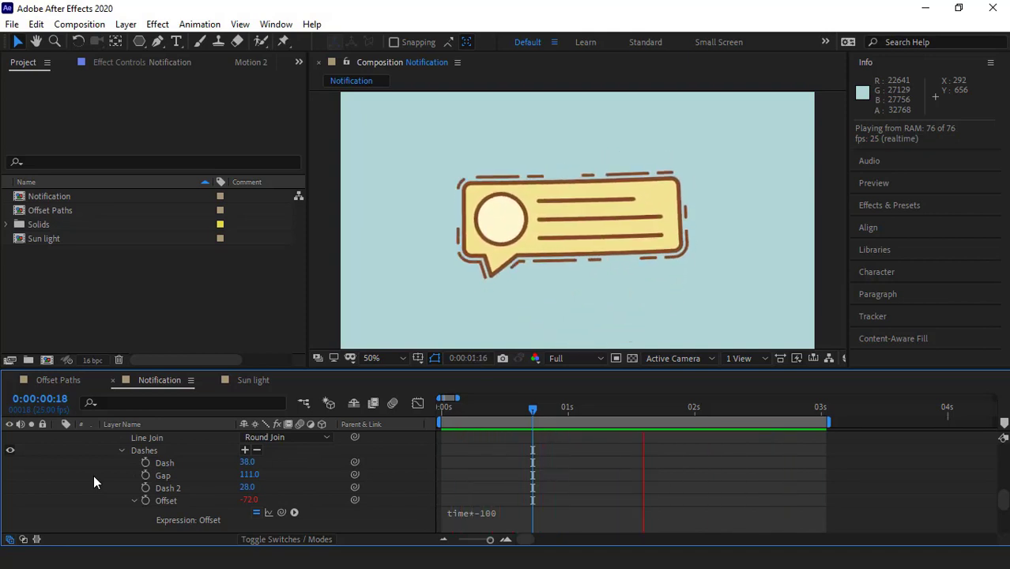
# - Stop the preview, collapse the speech bubble layer's properties, and switch to the Sun light composition
pyautogui.press('space')
pyautogui.scroll(2, 113, 472)
pyautogui.scroll(4, 99, 452)
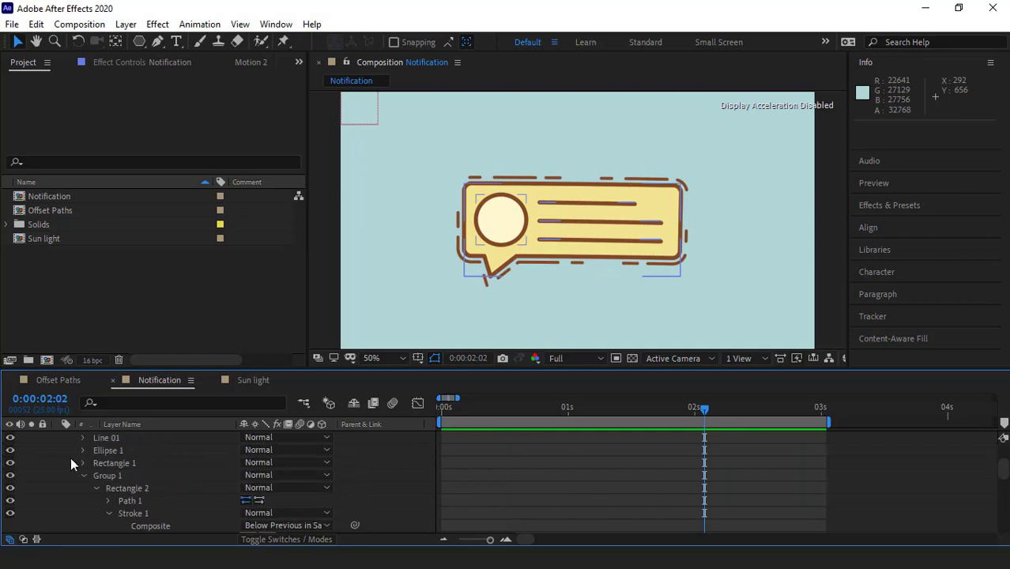
pyautogui.click(69, 462)
pyautogui.click(56, 449)
pyautogui.click(161, 480)
pyautogui.click(258, 379)
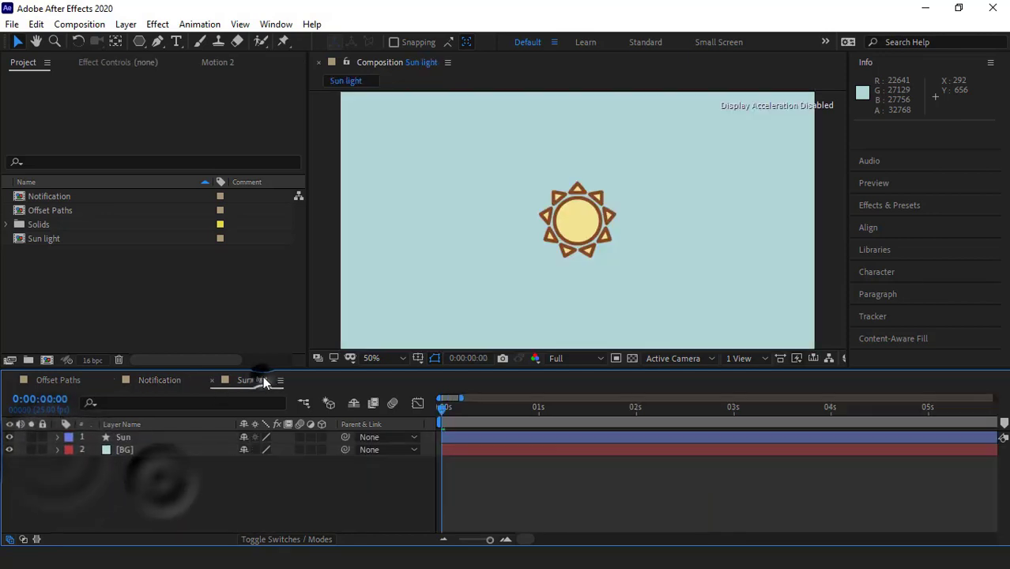
# - Preview the Sun light animation and return to the start of the composition
pyautogui.press('space')
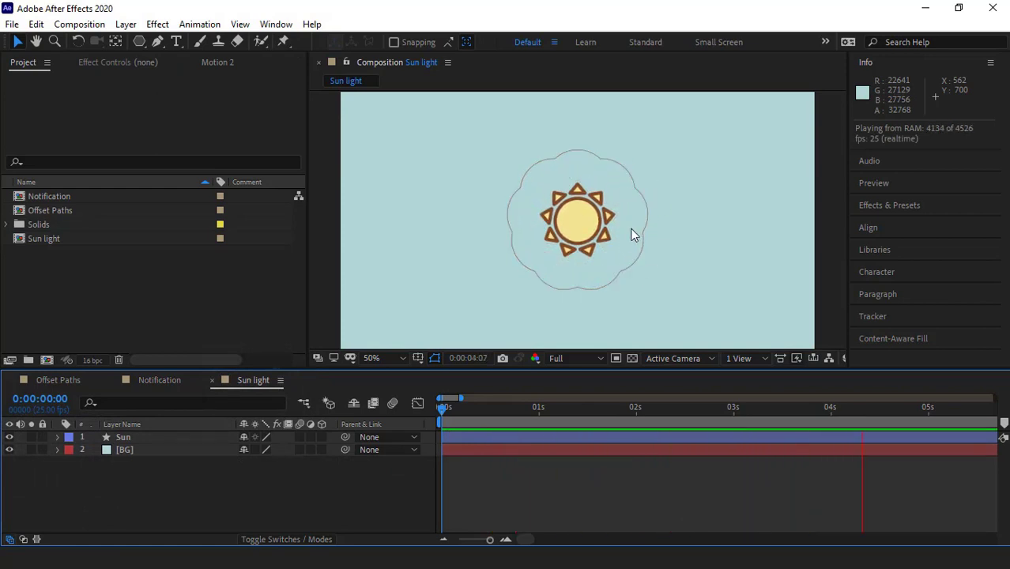
pyautogui.press('space')
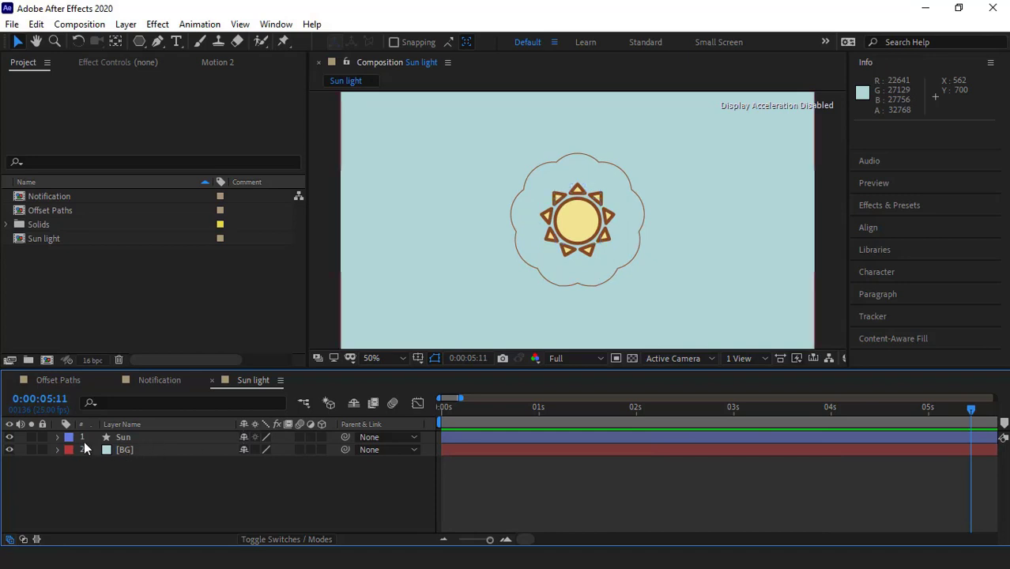
pyautogui.press('Home')
# - Delete Group 2 and Offset Paths 1 from the contents of the Sun layer
pyautogui.click(57, 437)
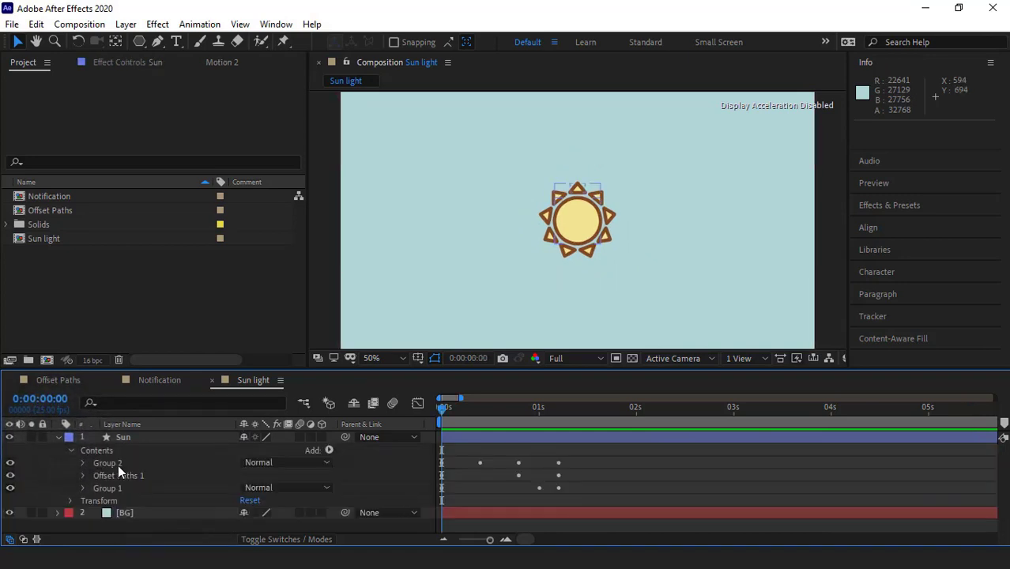
pyautogui.click(116, 464)
pyautogui.moveTo(469, 412)
pyautogui.mouseDown()
pyautogui.moveTo(528, 412)
pyautogui.moveTo(485, 423)
pyautogui.mouseUp()
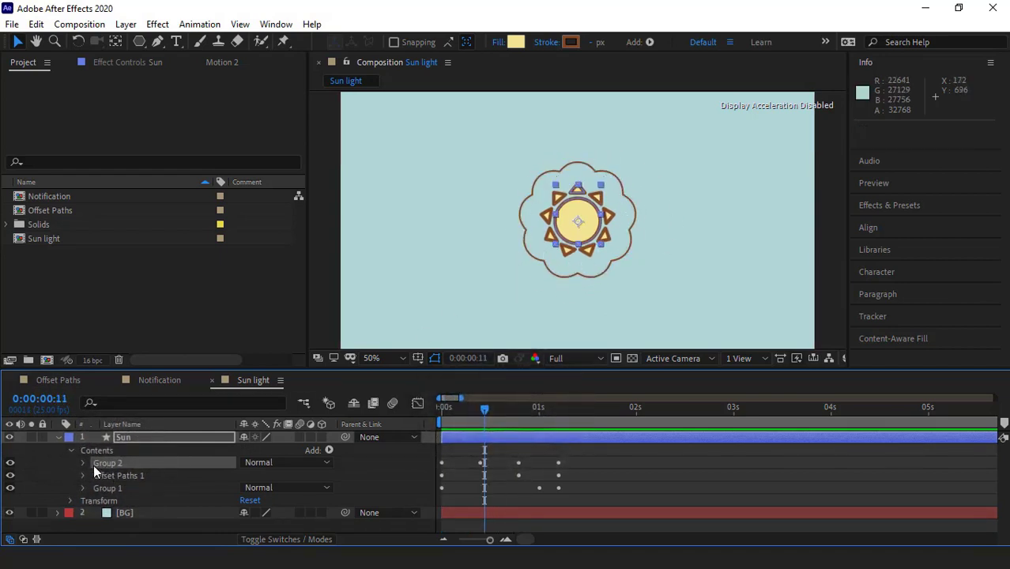
pyautogui.press('Delete')
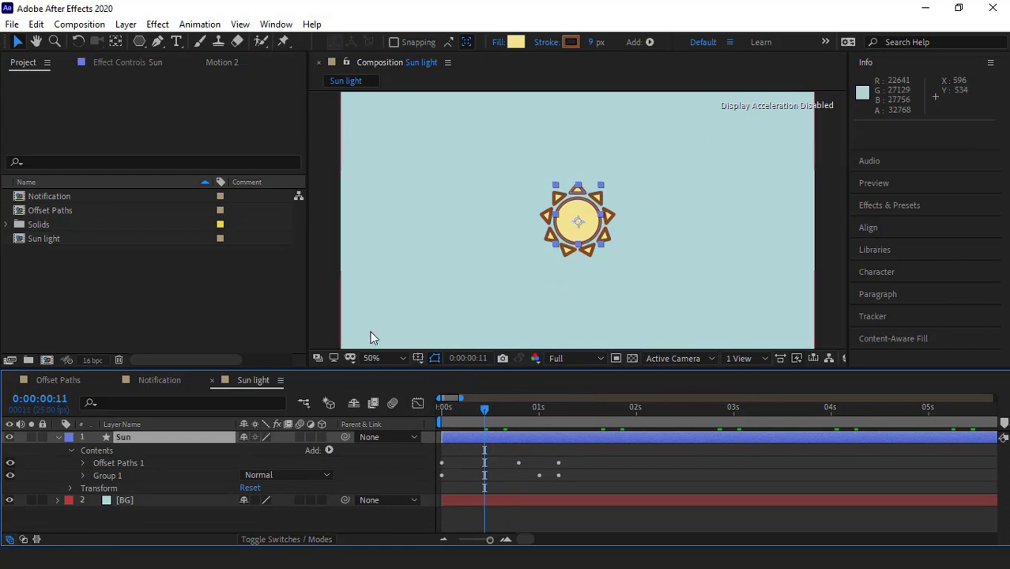
pyautogui.click(123, 463)
pyautogui.press('Delete')
# - Duplicate Group 1 within the contents of the Sun layer
pyautogui.click(122, 463)
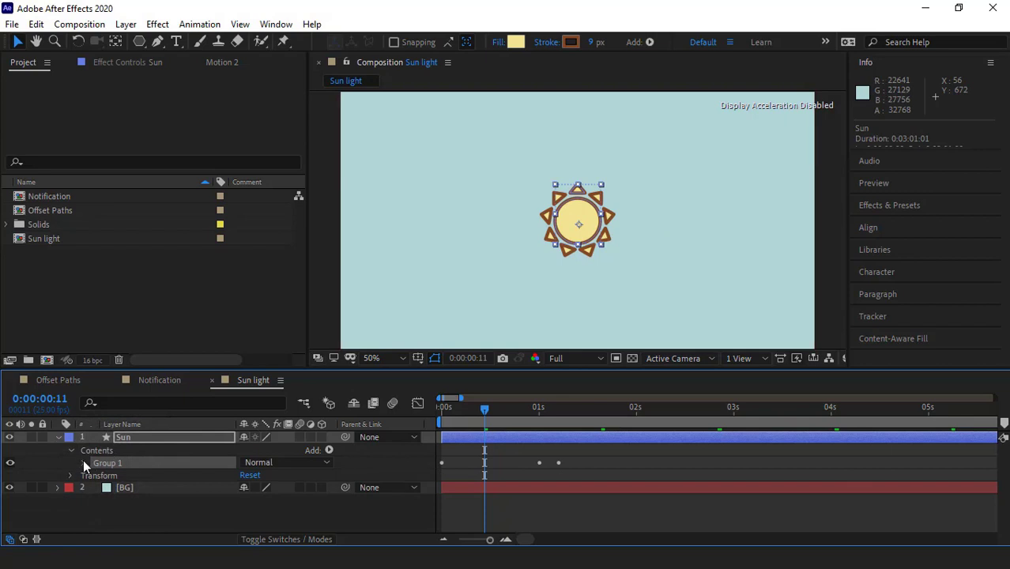
pyautogui.click(83, 463)
pyautogui.click(94, 488)
pyautogui.click(83, 462)
pyautogui.hotkey('ctrl', 'd')
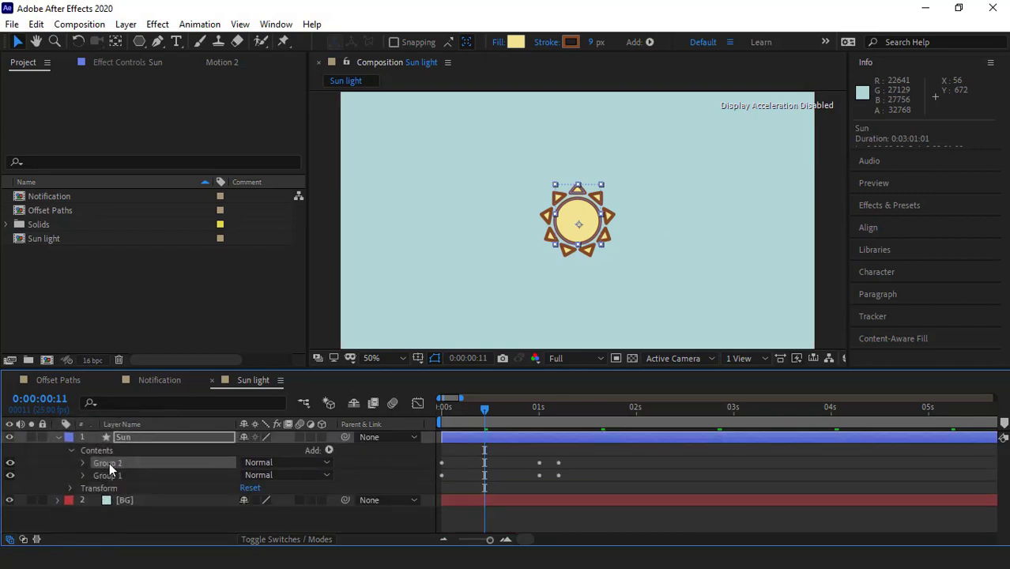
# - Remove the Scale keyframes from Group 2's transform and go back to the Sun layer's contents list
pyautogui.click(83, 462)
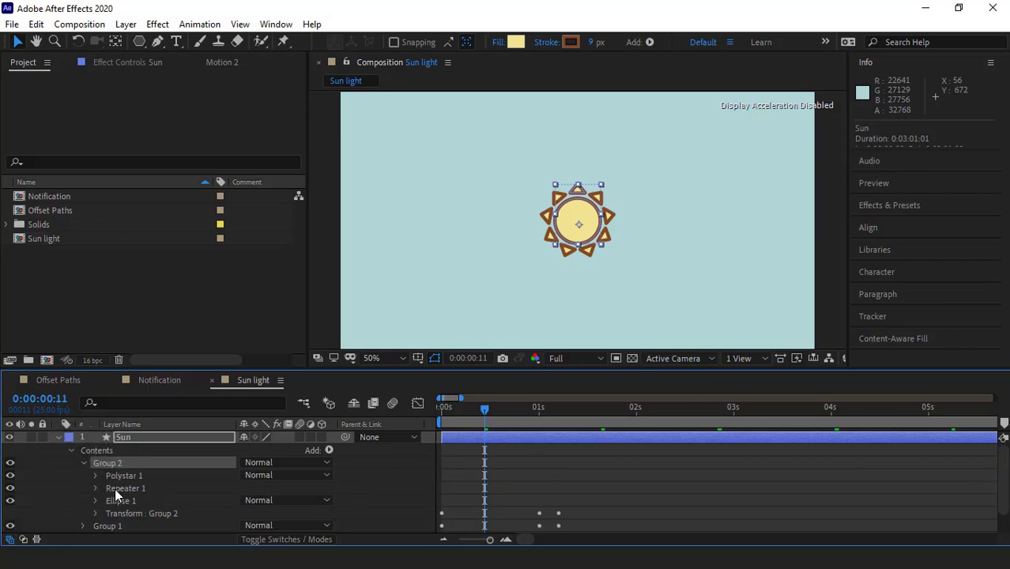
pyautogui.press('u')
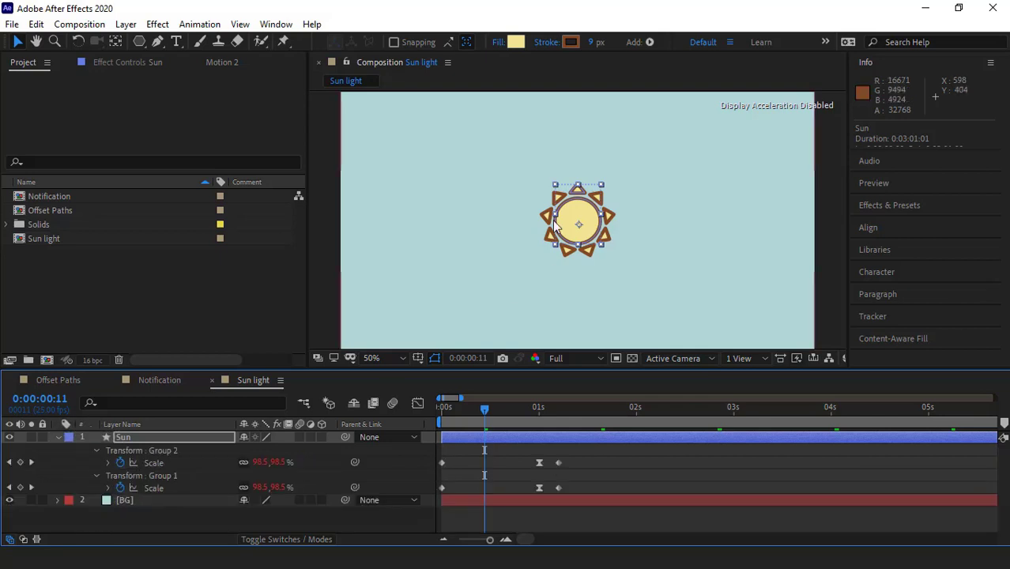
pyautogui.click(120, 463)
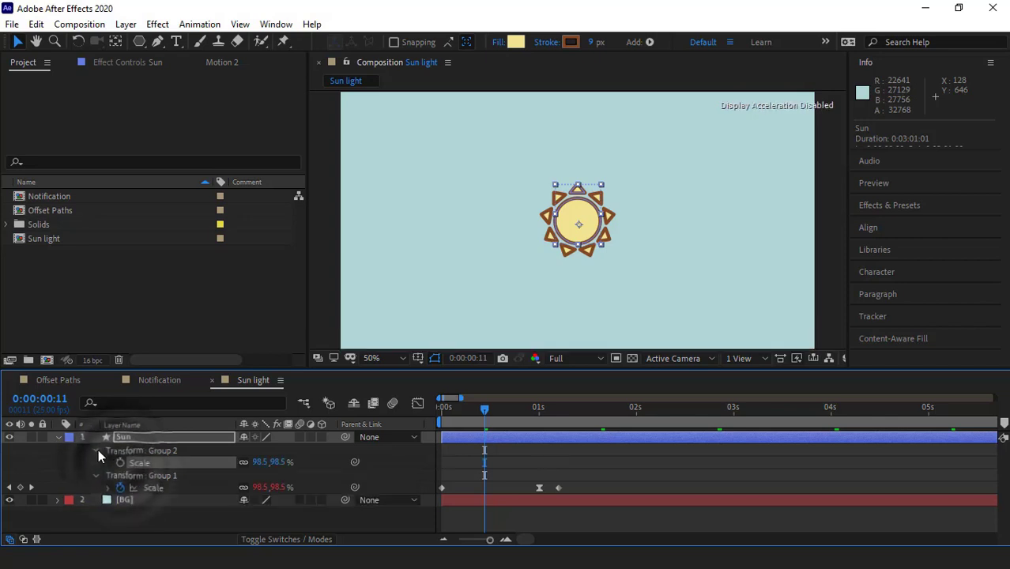
pyautogui.click(97, 450)
pyautogui.click(58, 438)
pyautogui.click(81, 463)
pyautogui.click(84, 475)
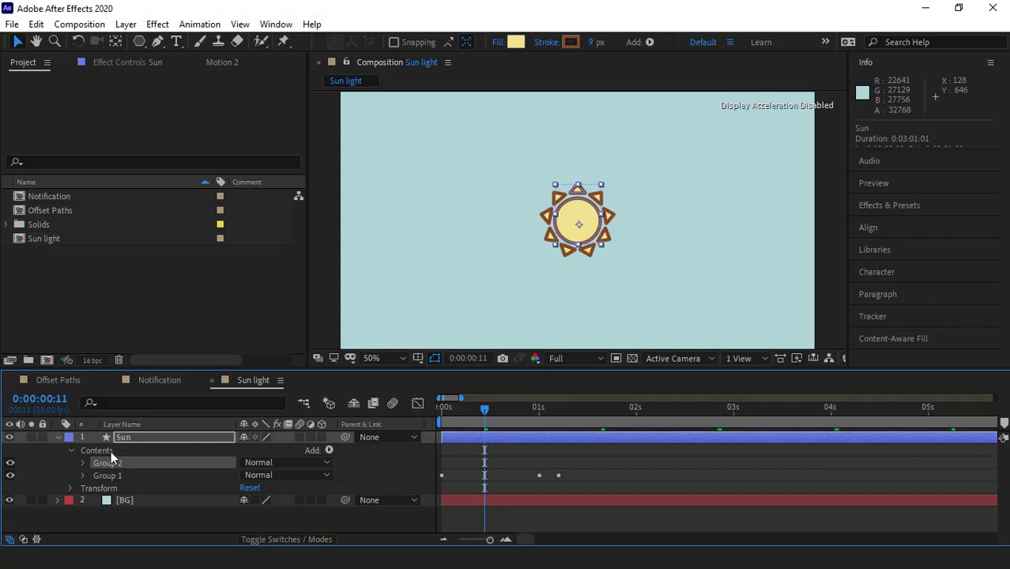
# - Add Offset Paths to the Sun layer's contents and place it between Group 2 and Group 1
pyautogui.click(98, 451)
pyautogui.click(329, 450)
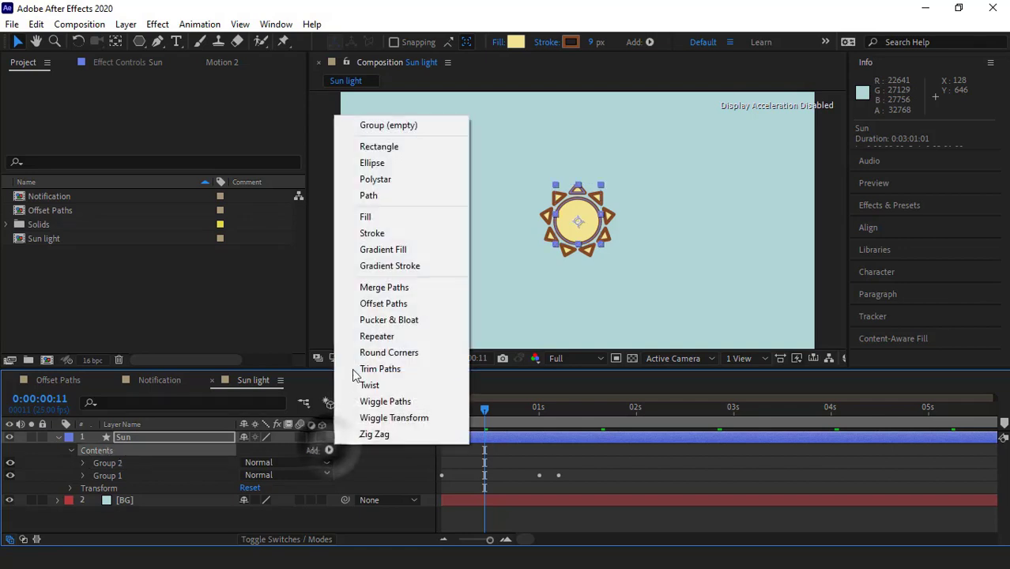
pyautogui.click(380, 304)
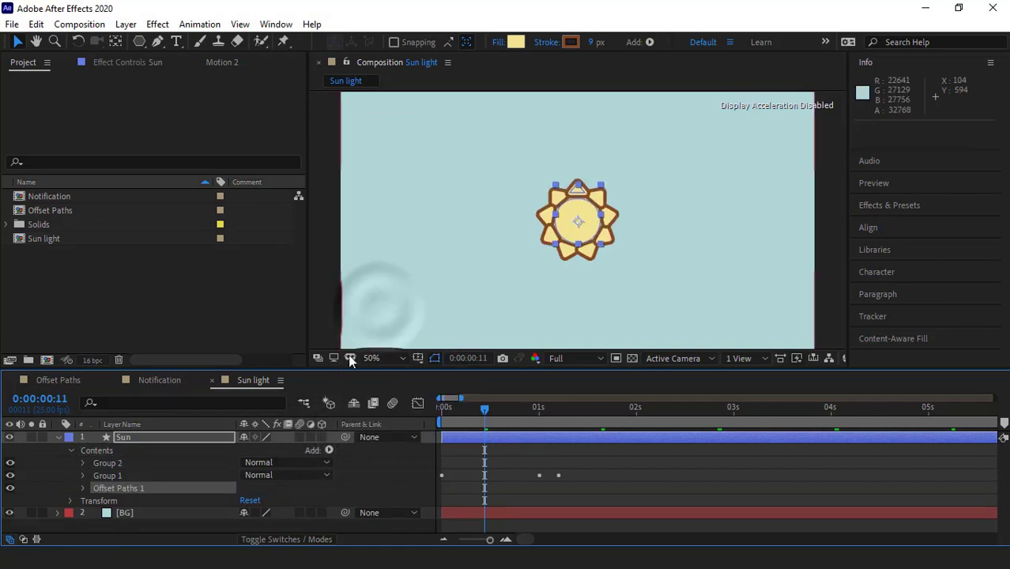
pyautogui.moveTo(123, 488); pyautogui.dragTo(124, 467)
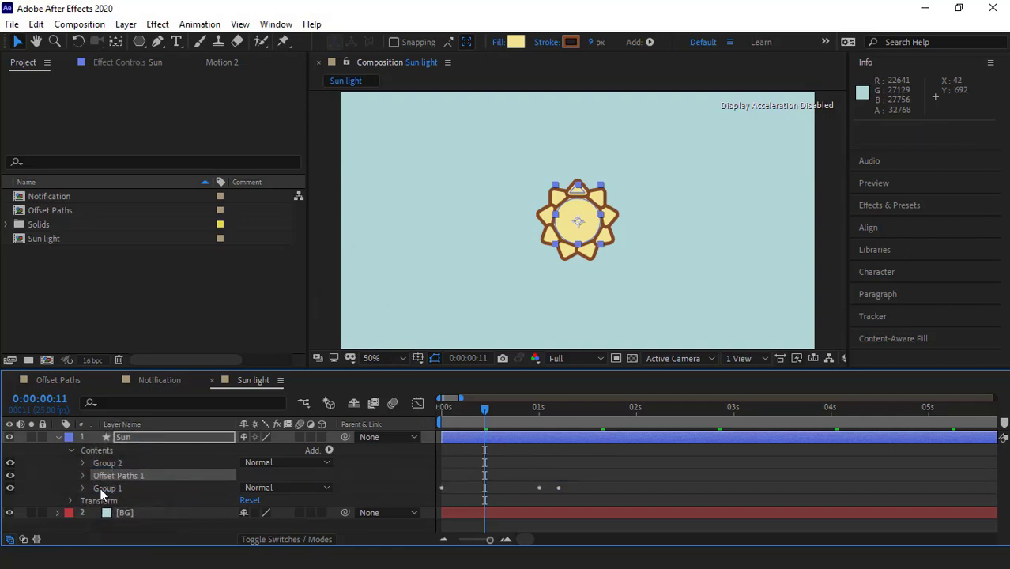
# - Hide Group 1 and try Offset Paths 1 Amount values, ending at 14.1
pyautogui.click(104, 488)
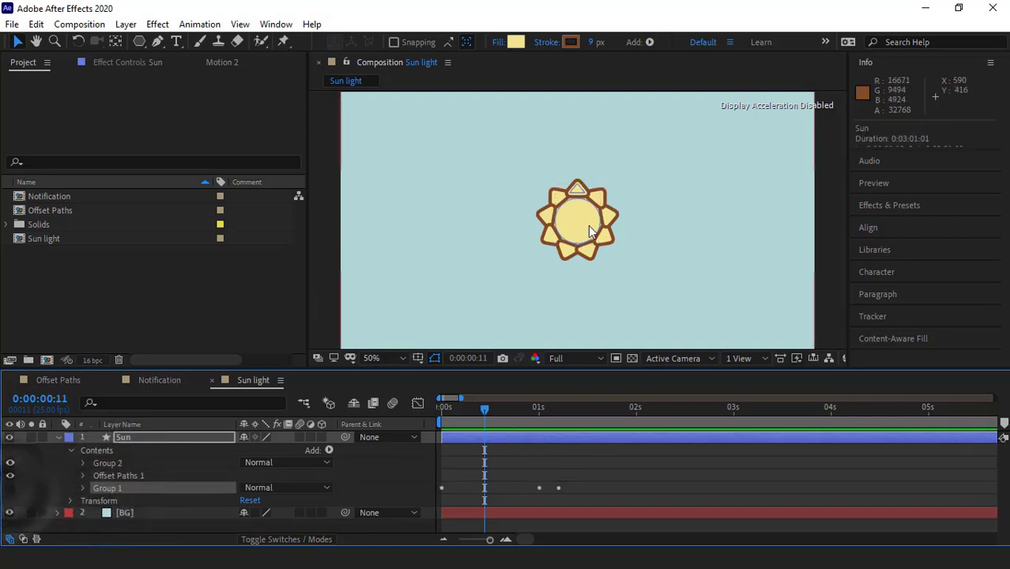
pyautogui.scroll(2, 599, 237)
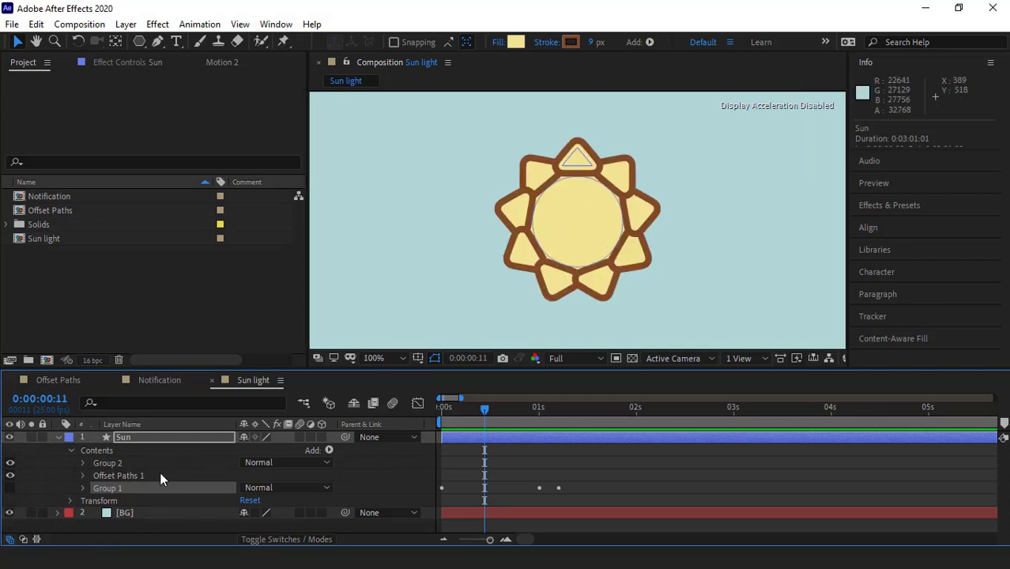
pyautogui.click(84, 474)
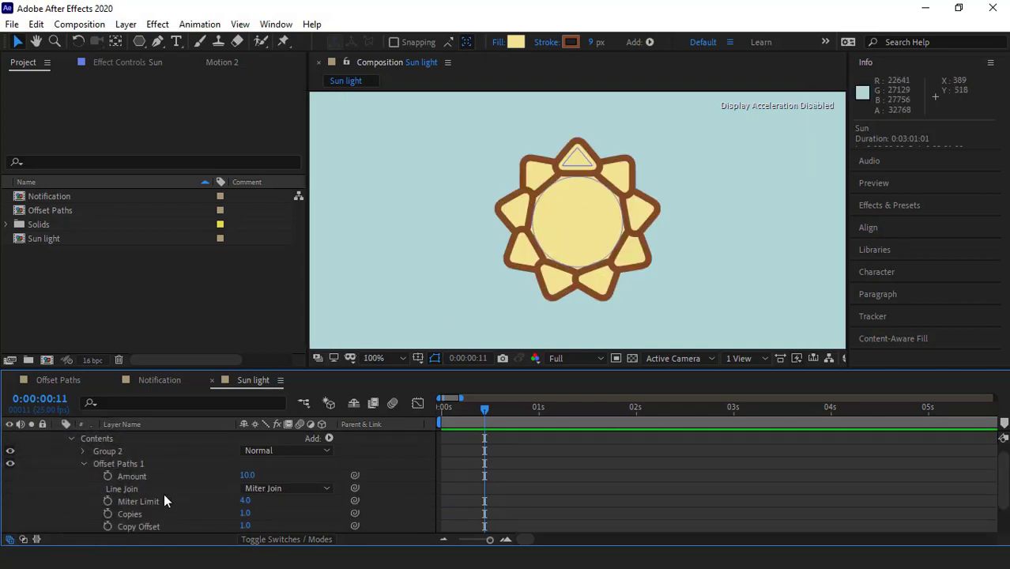
pyautogui.moveTo(247, 479); pyautogui.dragTo(316, 467)
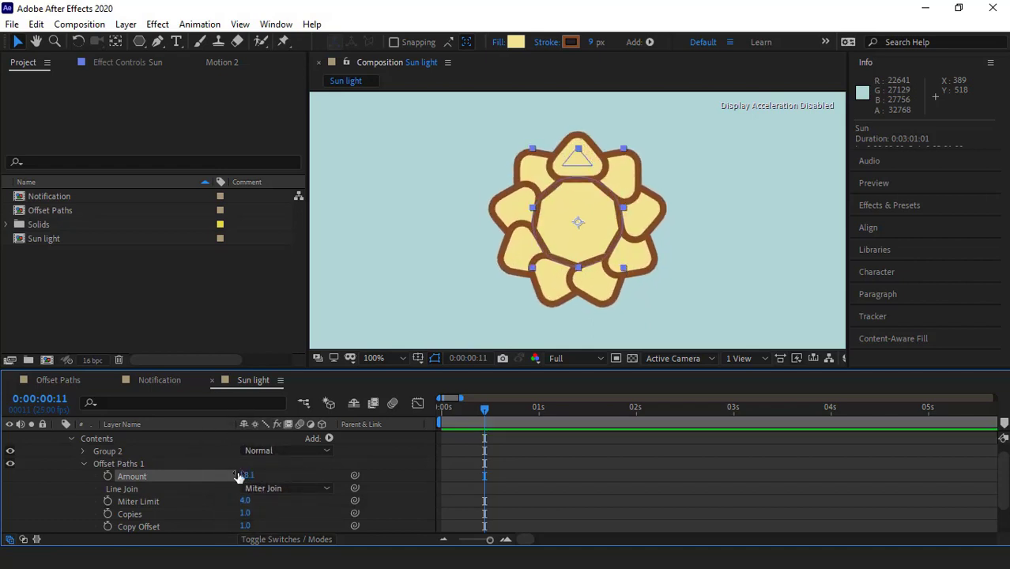
pyautogui.moveTo(246, 477)
pyautogui.mouseDown()
pyautogui.moveTo(225, 480)
pyautogui.moveTo(253, 483)
pyautogui.moveTo(227, 474)
pyautogui.moveTo(247, 474)
pyautogui.mouseUp()
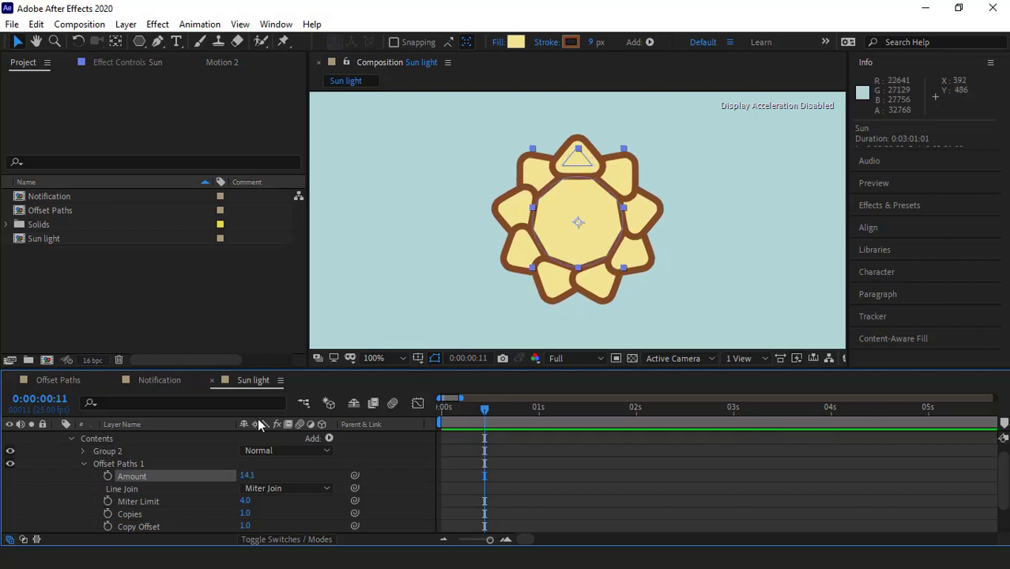
# - Add Merge Paths inside Group 2 to combine the sun's circle and rays
pyautogui.scroll(1, 141, 487)
pyautogui.click(83, 461)
pyautogui.click(120, 463)
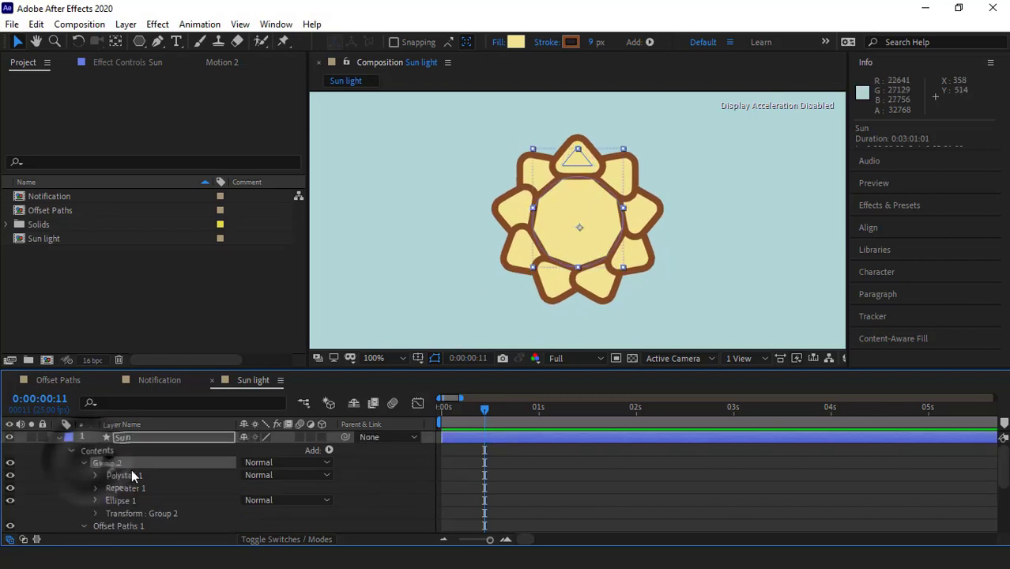
pyautogui.click(329, 450)
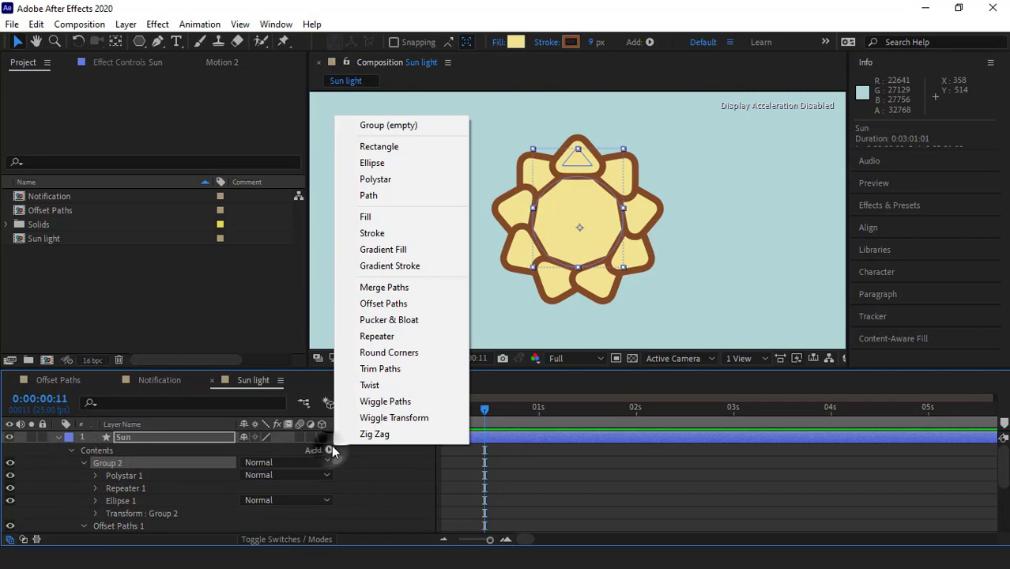
pyautogui.click(372, 290)
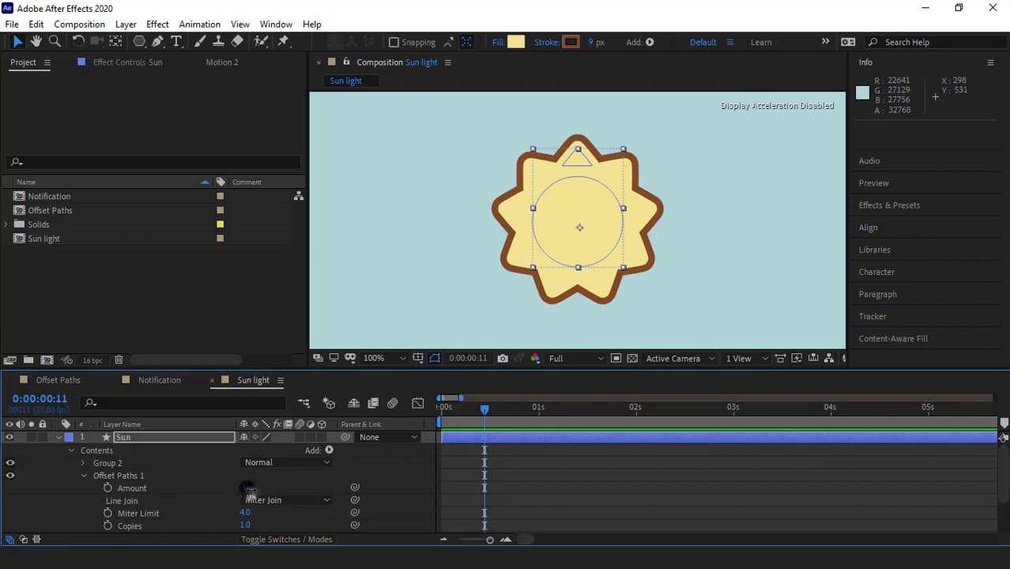
# - Raise the Offset Paths 1 Amount to 105.1 to try a much larger merged outline
pyautogui.moveTo(249, 487); pyautogui.dragTo(308, 479)
pyautogui.scroll(-1, 169, 487)
pyautogui.scroll(1, 169, 487)
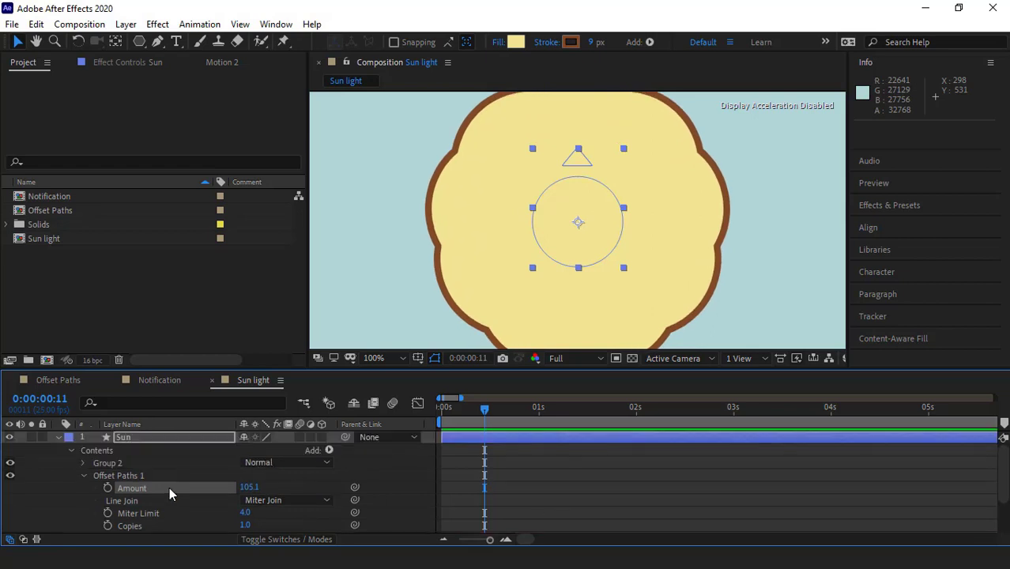
# - Hide Fill 1 in Group 2 so that only the merged stroke is drawn
pyautogui.click(82, 462)
pyautogui.scroll(-2, 163, 476)
pyautogui.scroll(2, 157, 474)
pyautogui.scroll(-1, 146, 478)
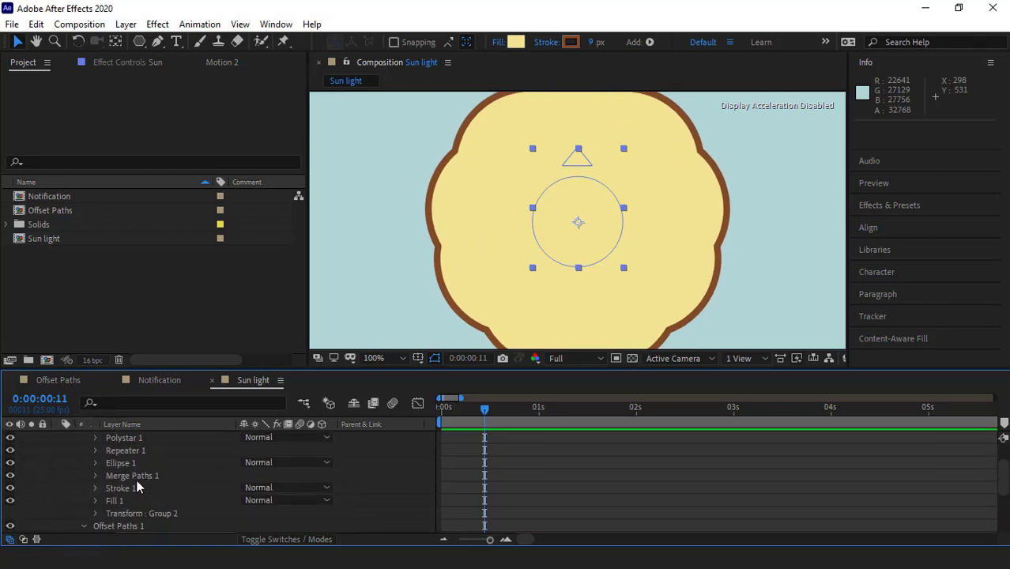
pyautogui.moveTo(136, 481); pyautogui.dragTo(118, 502)
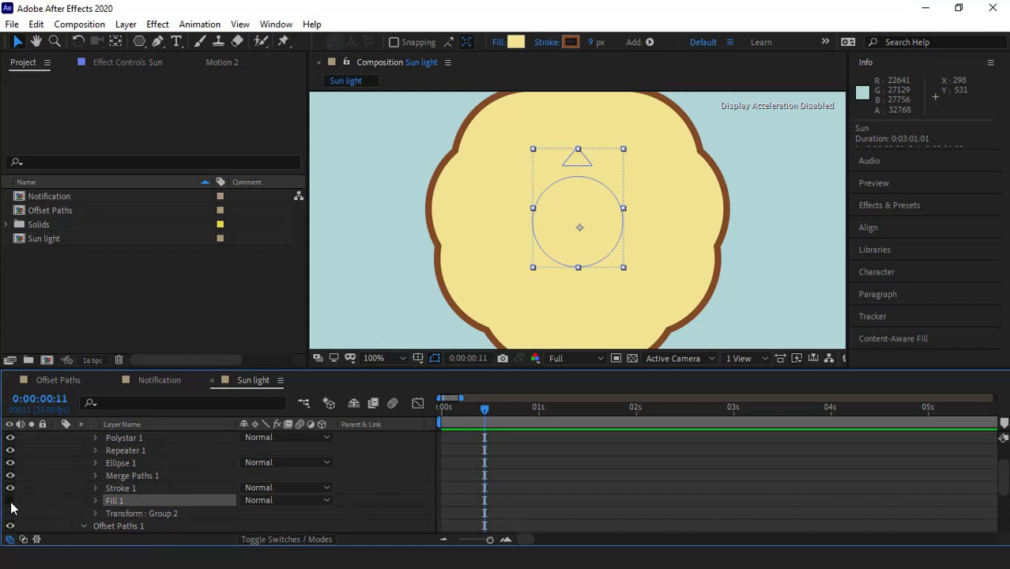
pyautogui.click(11, 502)
pyautogui.scroll(2, 127, 488)
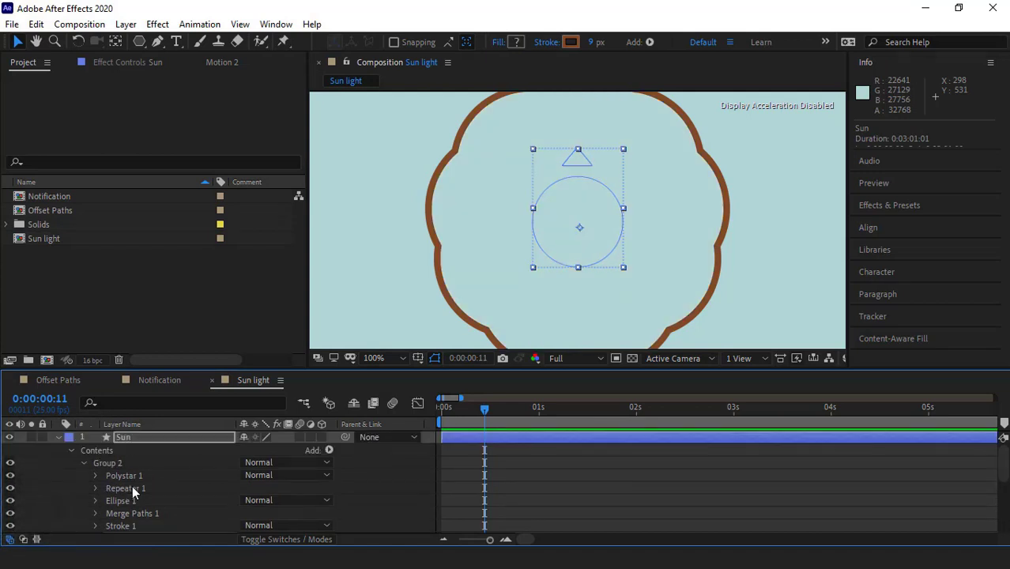
# - Make Group 1 visible again and set the Offset Paths 1 Amount to 10
pyautogui.click(84, 463)
pyautogui.moveTo(255, 487); pyautogui.dragTo(202, 481)
pyautogui.scroll(-2, 128, 491)
pyautogui.click(10, 501)
pyautogui.scroll(2, 374, 471)
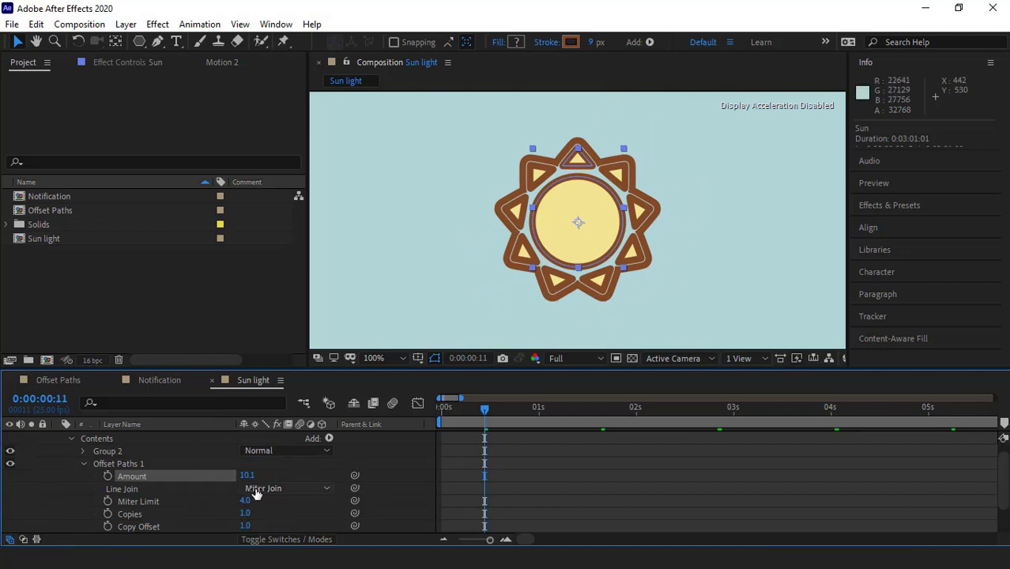
pyautogui.write('10')
pyautogui.press('Return')
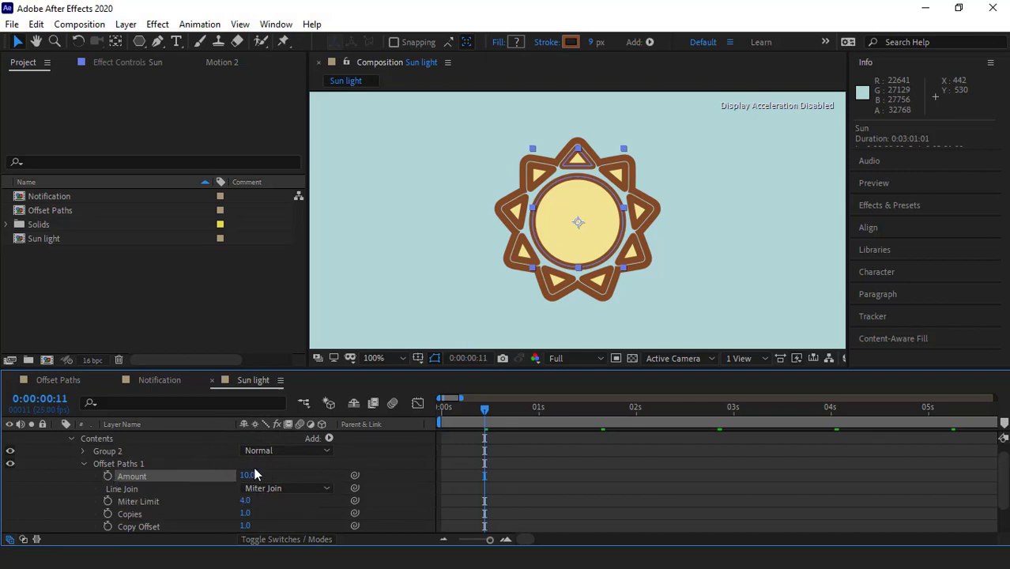
# - Keyframe the Offset Paths 1 Amount at 10 at the composition's start and at 113 at 1 second
pyautogui.moveTo(484, 412); pyautogui.dragTo(379, 421)
pyautogui.scroll(-3, 540, 471)
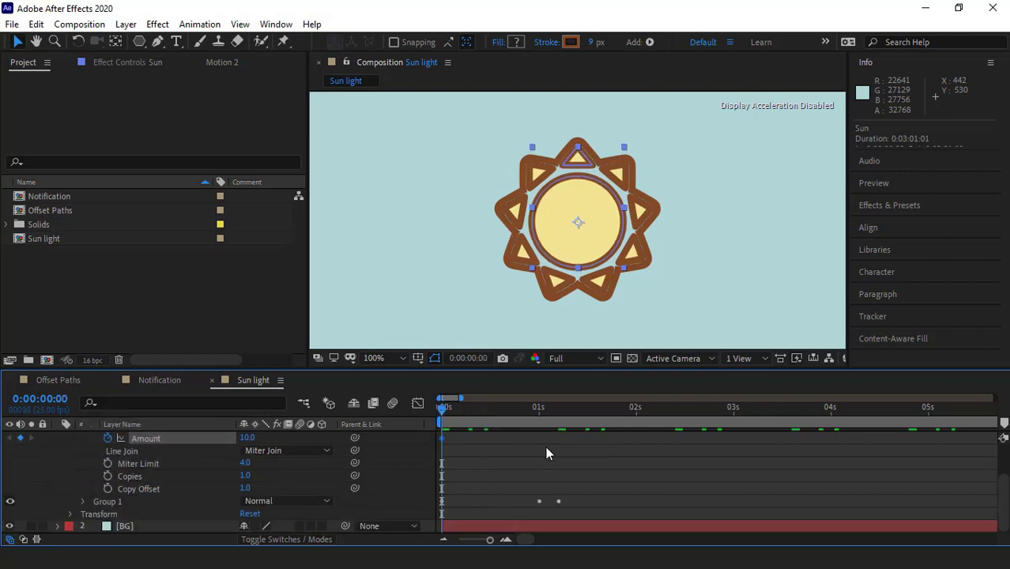
pyautogui.click(538, 421)
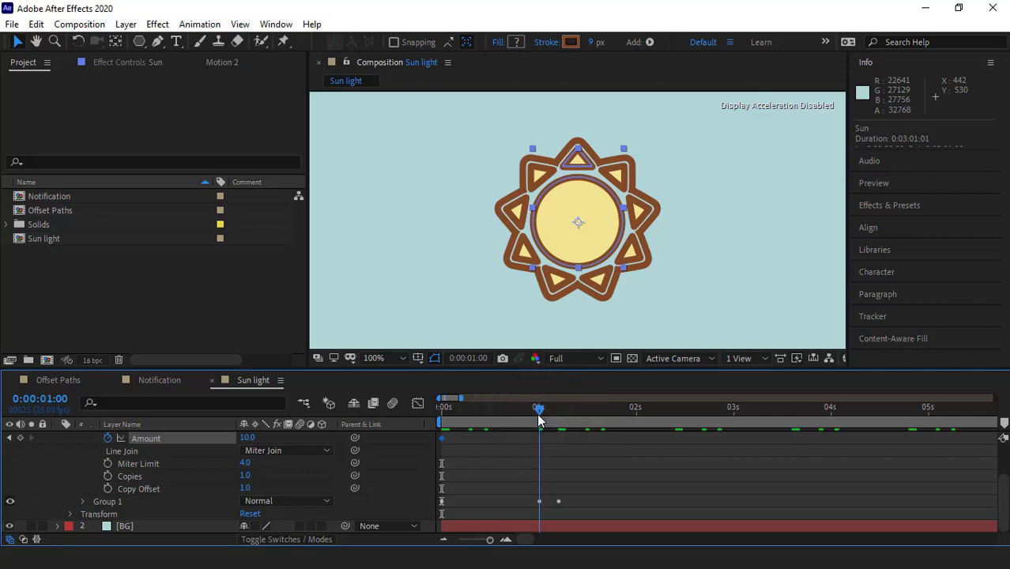
pyautogui.scroll(3, 355, 466)
pyautogui.moveTo(247, 476); pyautogui.dragTo(325, 476)
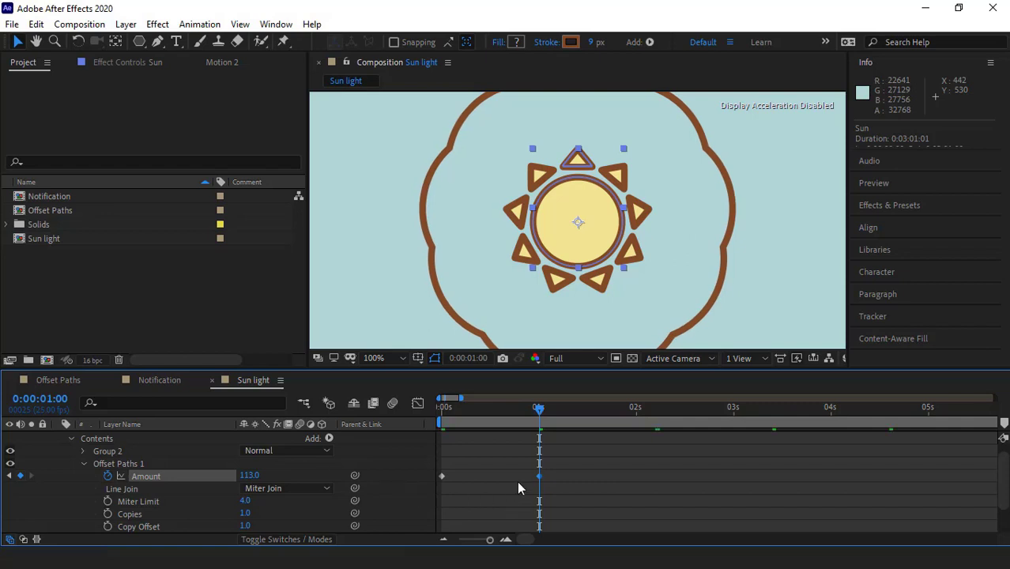
# - Preview the expanding sun outline from the start and return the time to 0:00:00:00
pyautogui.scroll(1, 514, 482)
pyautogui.press('Home')
pyautogui.press('space')
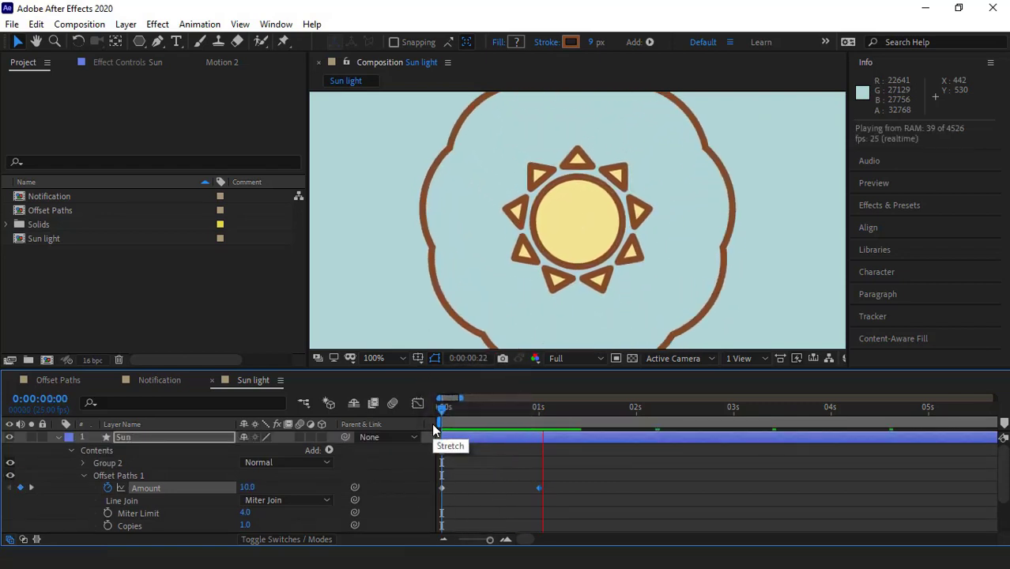
pyautogui.press('space')
pyautogui.moveTo(540, 410); pyautogui.dragTo(378, 415)
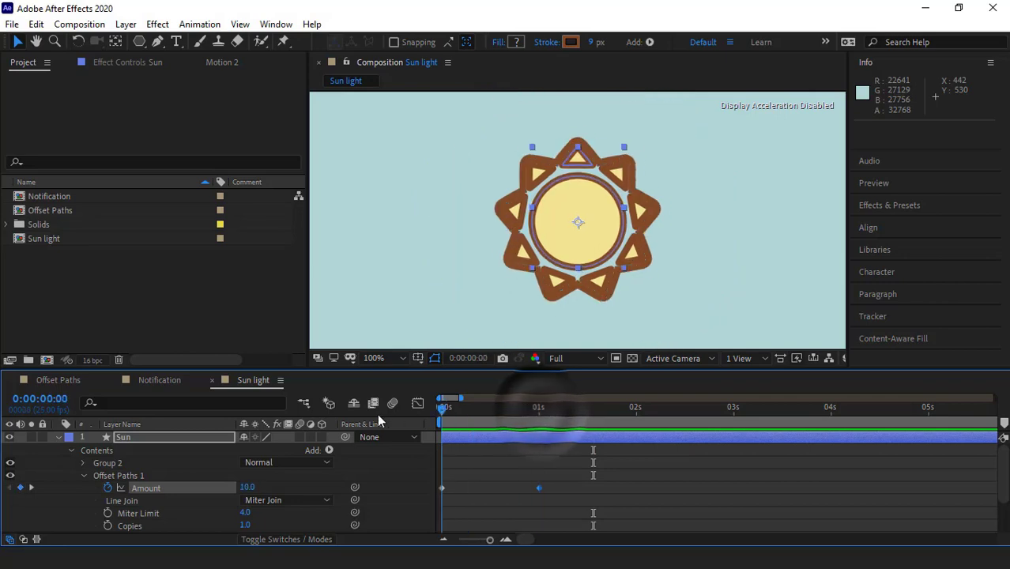
# - Keyframe the width of Stroke 1 in Group 2 at 9 at the composition's start and at 0 at 1 second
pyautogui.click(82, 462)
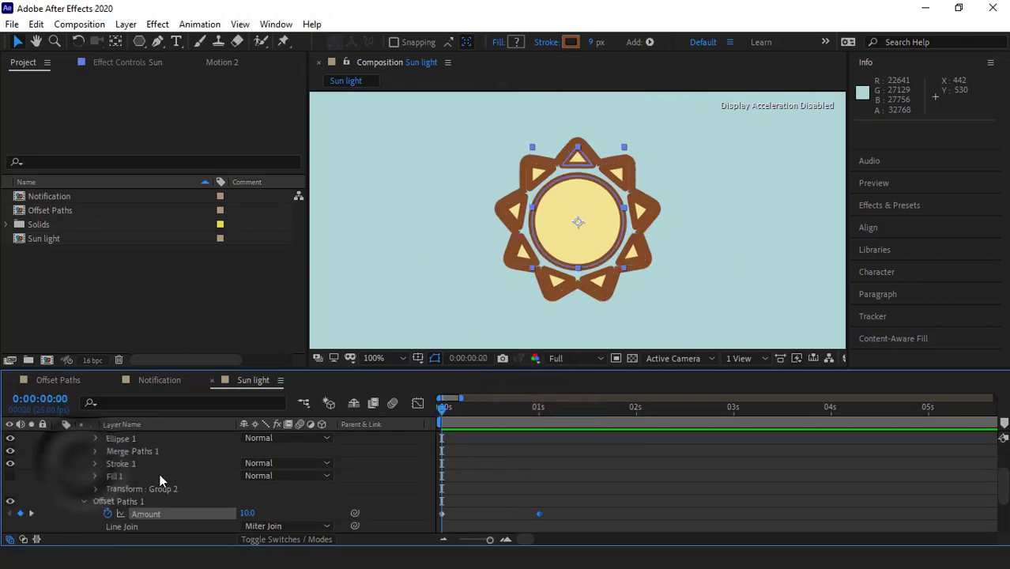
pyautogui.click(96, 463)
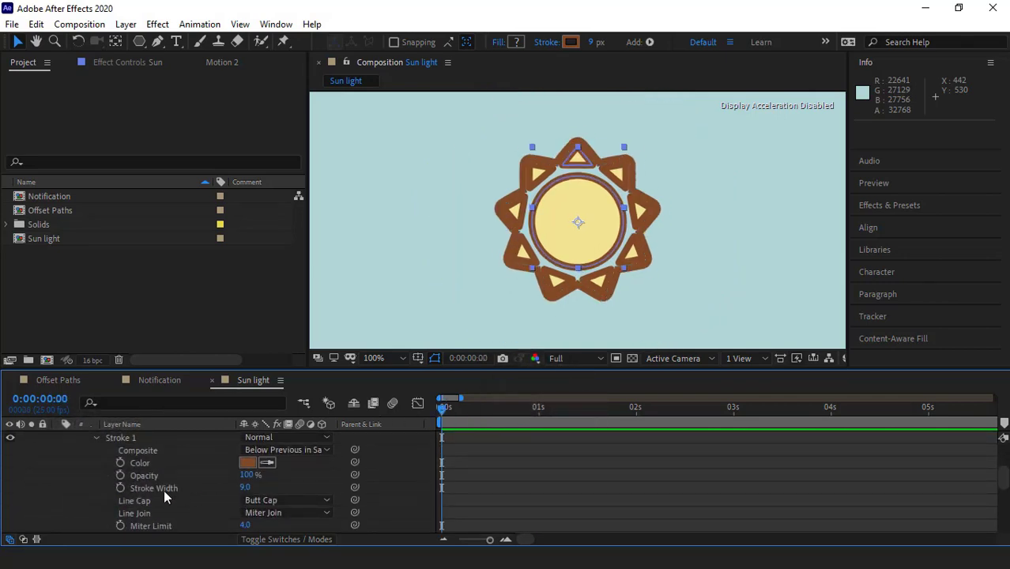
pyautogui.click(120, 487)
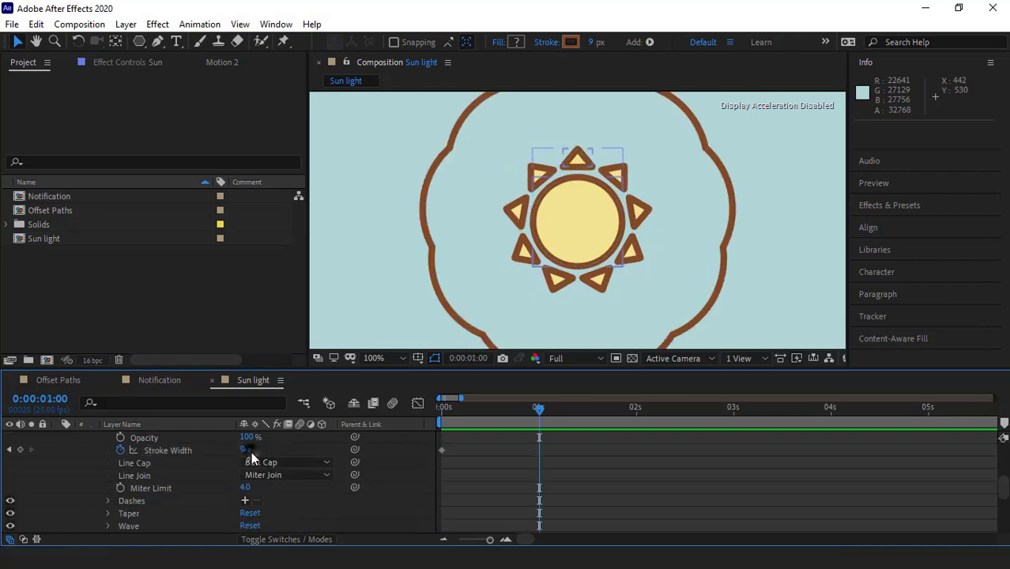
pyautogui.click(252, 451)
pyautogui.write('0')
pyautogui.press('Return')
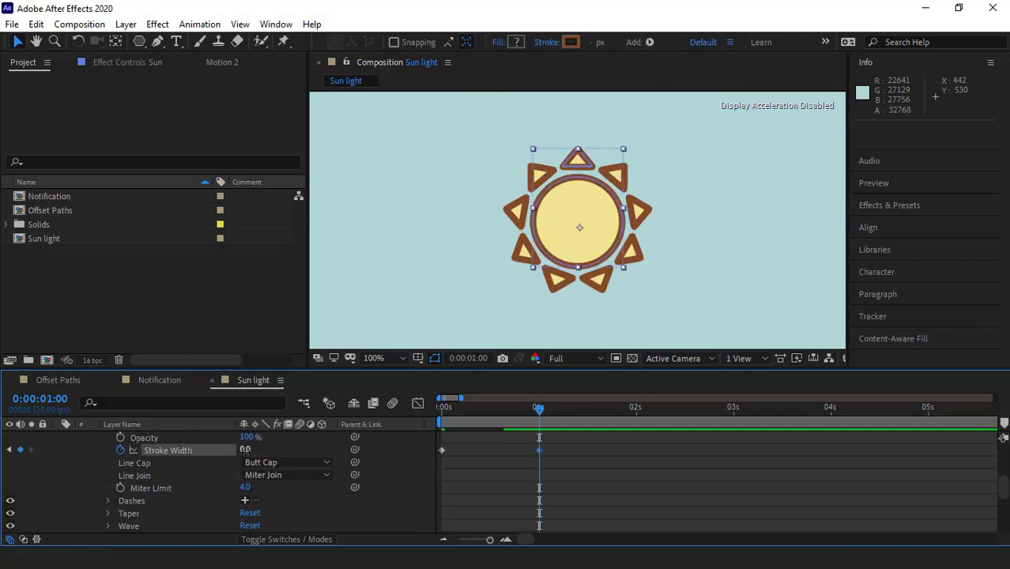
# - Reveal only the Sun layer's animated properties and preview the thinning outline from the start through 1 second
pyautogui.press('u')
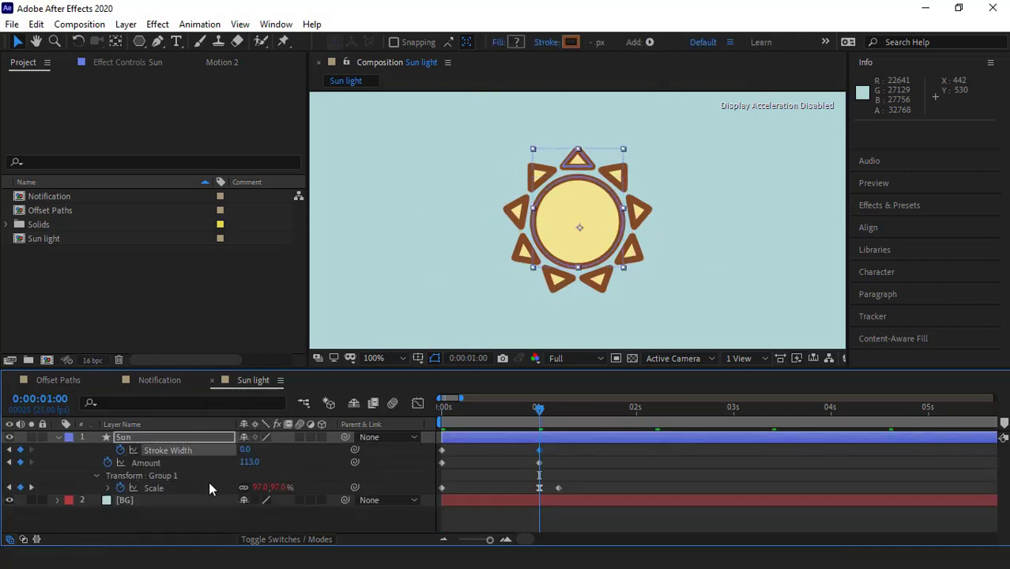
pyautogui.moveTo(488, 409); pyautogui.dragTo(365, 408)
pyautogui.press('space')
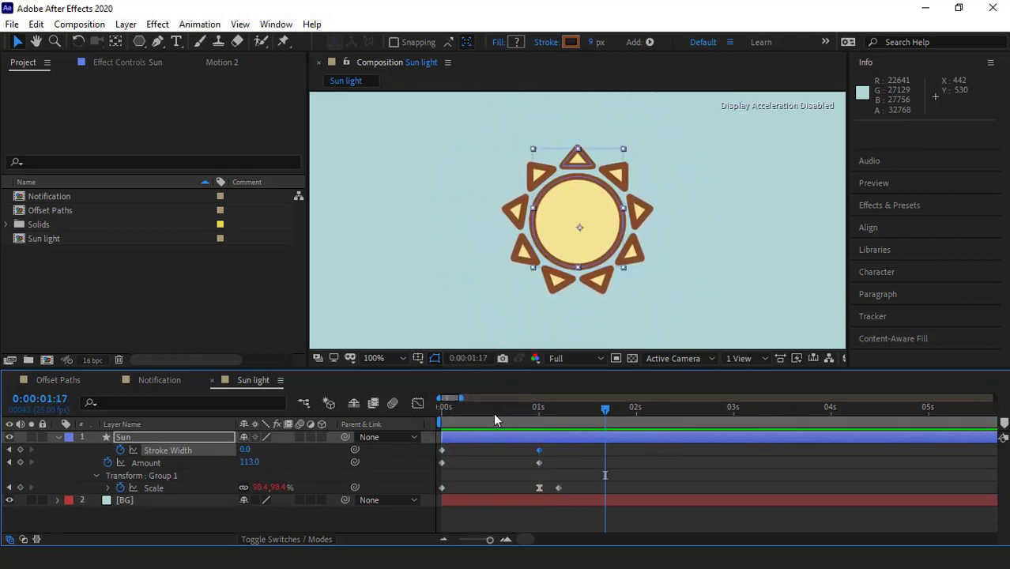
pyautogui.click(495, 411)
pyautogui.moveTo(519, 427)
pyautogui.mouseDown()
pyautogui.moveTo(542, 425)
pyautogui.moveTo(492, 413)
pyautogui.moveTo(560, 419)
pyautogui.moveTo(538, 429)
pyautogui.mouseUp()
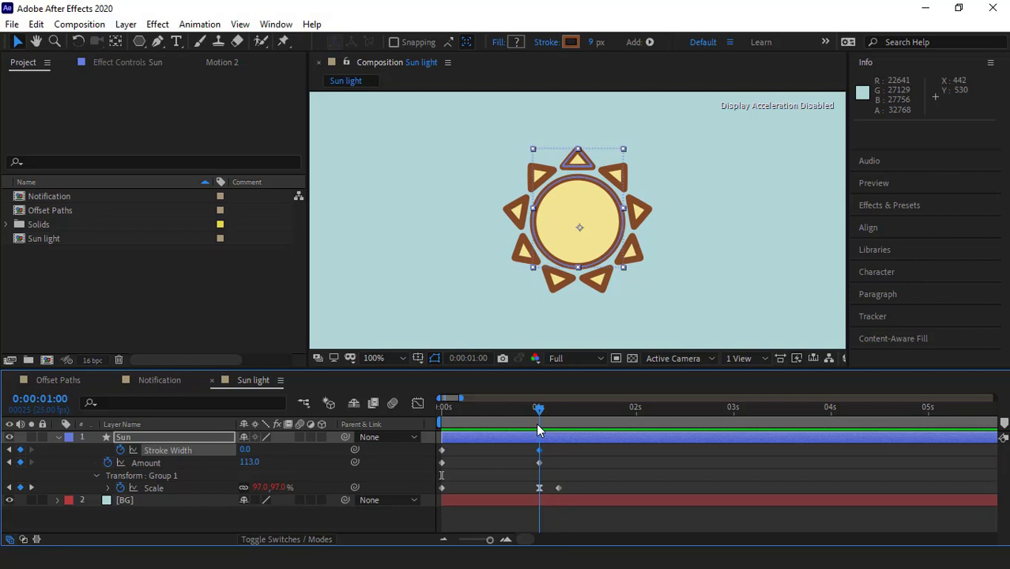
# - Move the final Stroke Width and Amount keyframes to 0:00:01:05 and play the animation from the start
pyautogui.moveTo(538, 430); pyautogui.dragTo(425, 430)
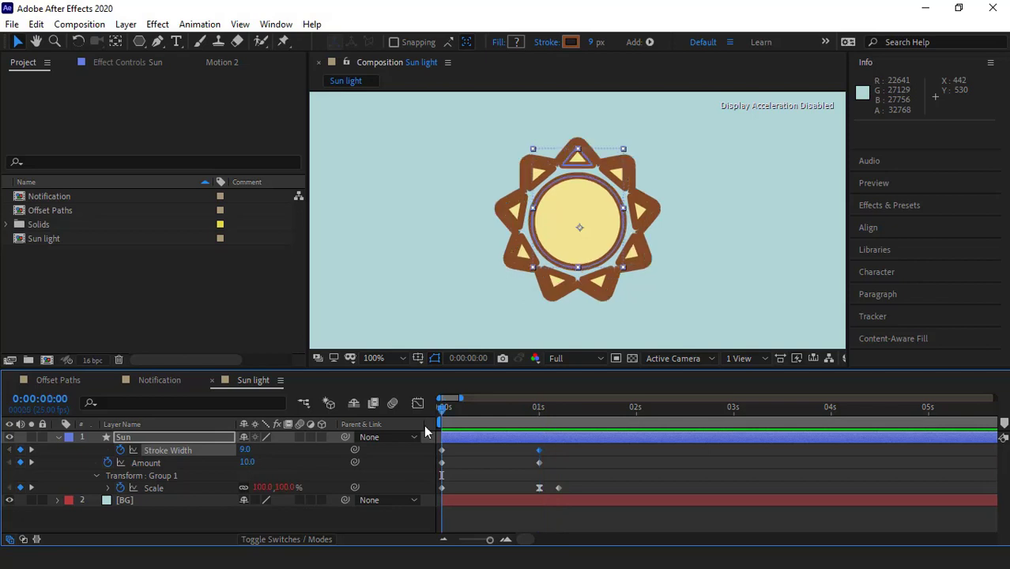
pyautogui.moveTo(555, 451)
pyautogui.mouseDown()
pyautogui.moveTo(537, 466)
pyautogui.moveTo(560, 465)
pyautogui.mouseUp()
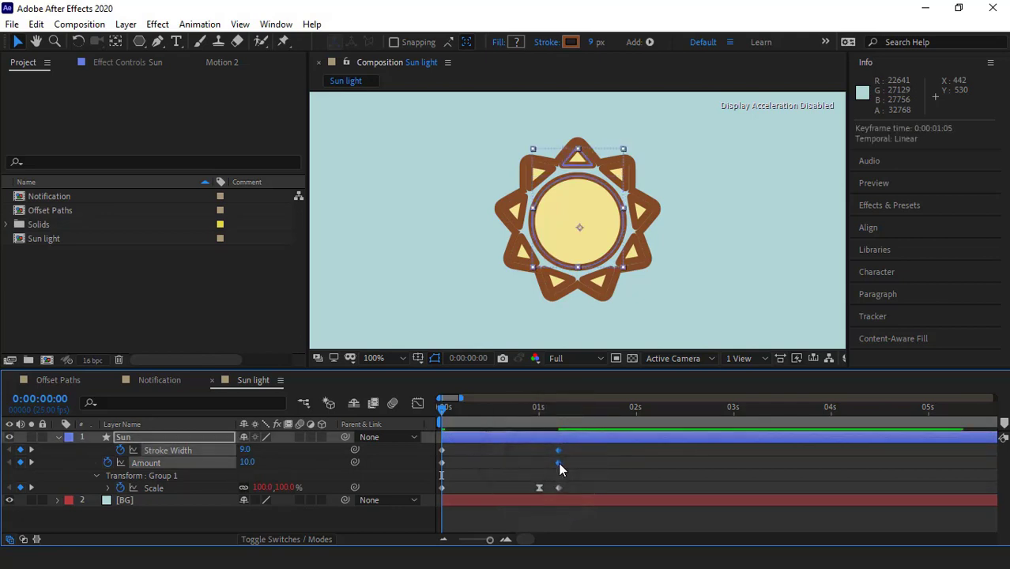
pyautogui.press('space')
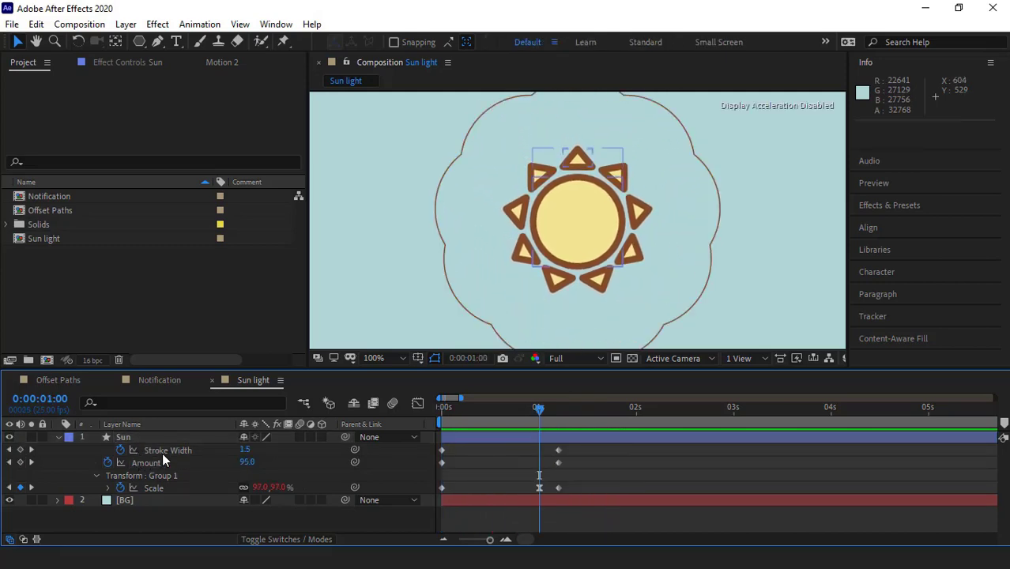
# - Add the expression loopOut(type = "cycle", numKeyframes = 0) to the Stroke Width property
pyautogui.keyDown('alt'); pyautogui.click(121, 449); pyautogui.keyUp('alt')
pyautogui.click(294, 462)
pyautogui.moveTo(366, 373)
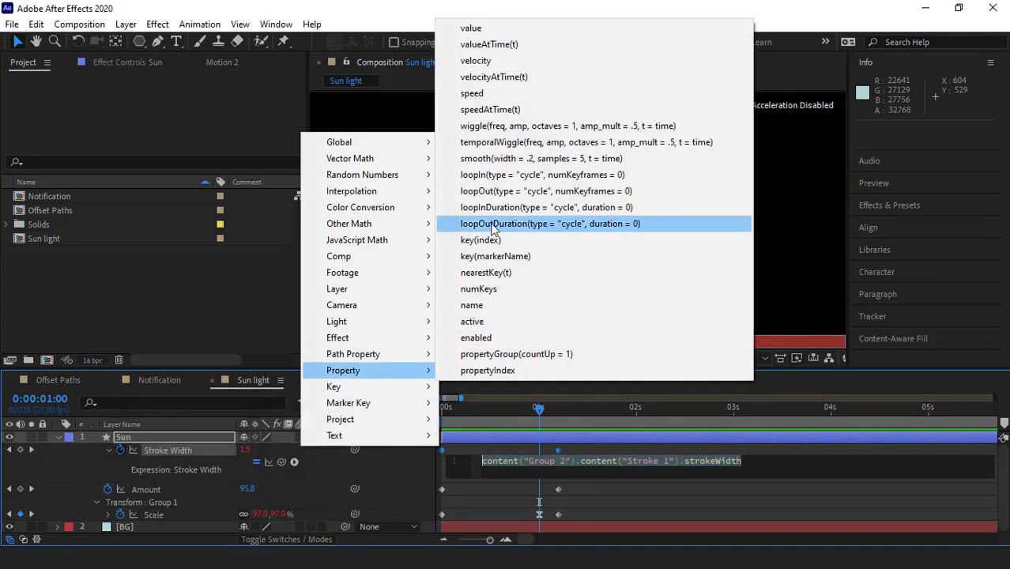
pyautogui.click(489, 188)
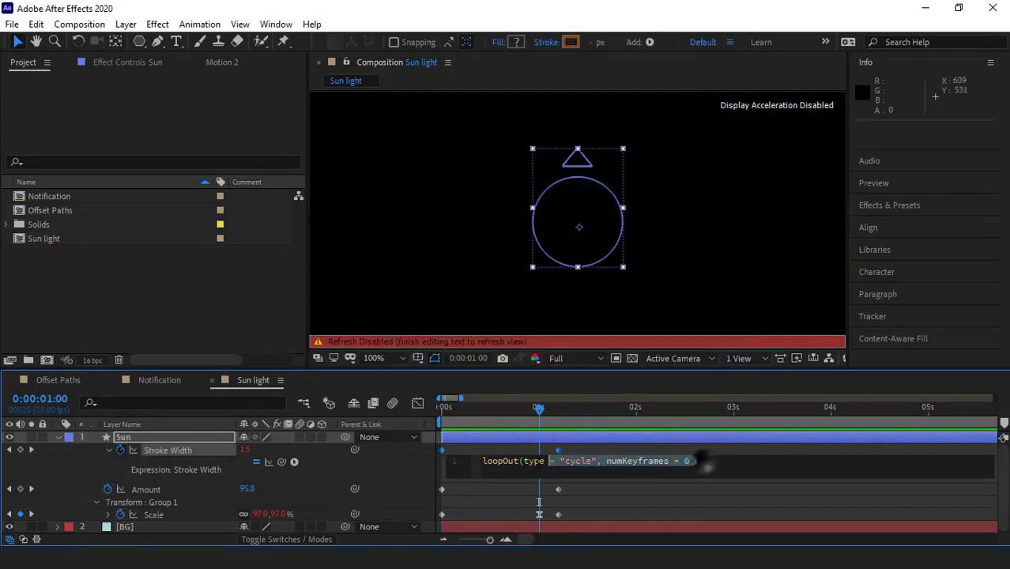
# - Apply the same loopOut(type = "cycle", numKeyframes = 0) expression to the Offset Paths Amount and collapse both properties' expression rows
pyautogui.keyDown('alt'); pyautogui.click(107, 489); pyautogui.keyUp('alt')
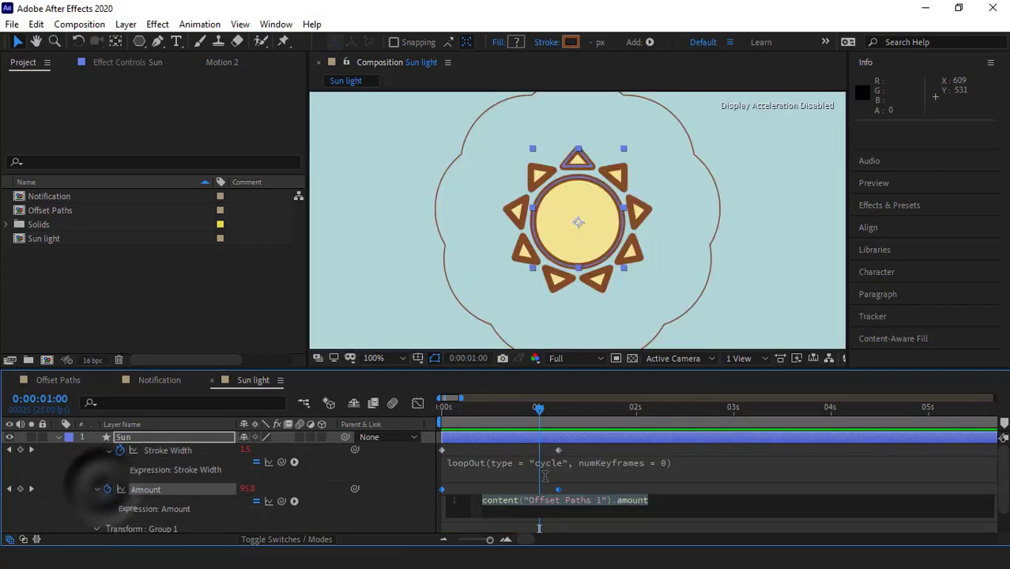
pyautogui.write('loopOut(type = "cycle", numKeyframes = 0)')
pyautogui.click(88, 474)
pyautogui.click(109, 449)
pyautogui.click(98, 462)
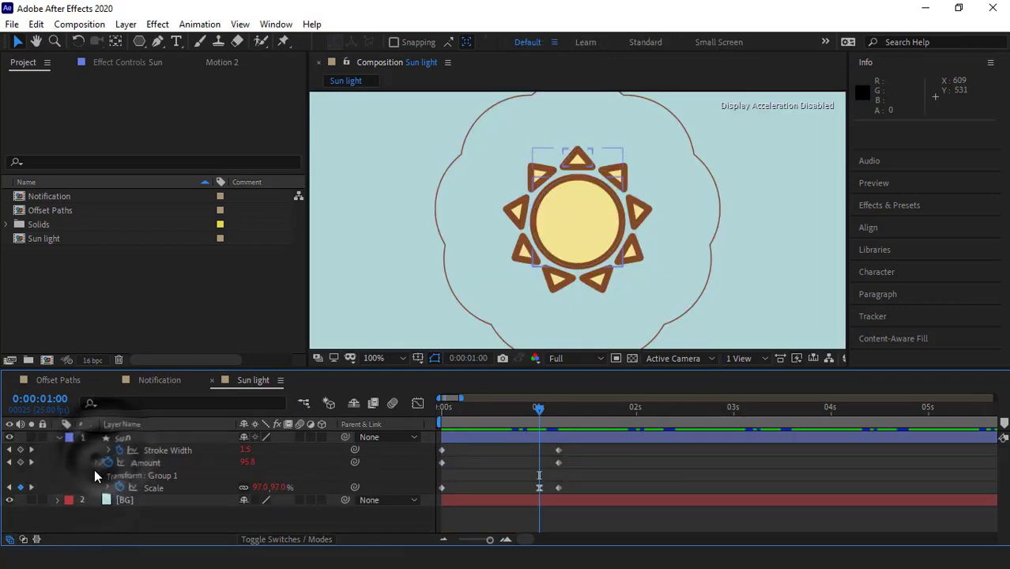
# - Preview the looping sun outline animation from the start with the whole composition in view
pyautogui.moveTo(485, 418); pyautogui.dragTo(395, 419)
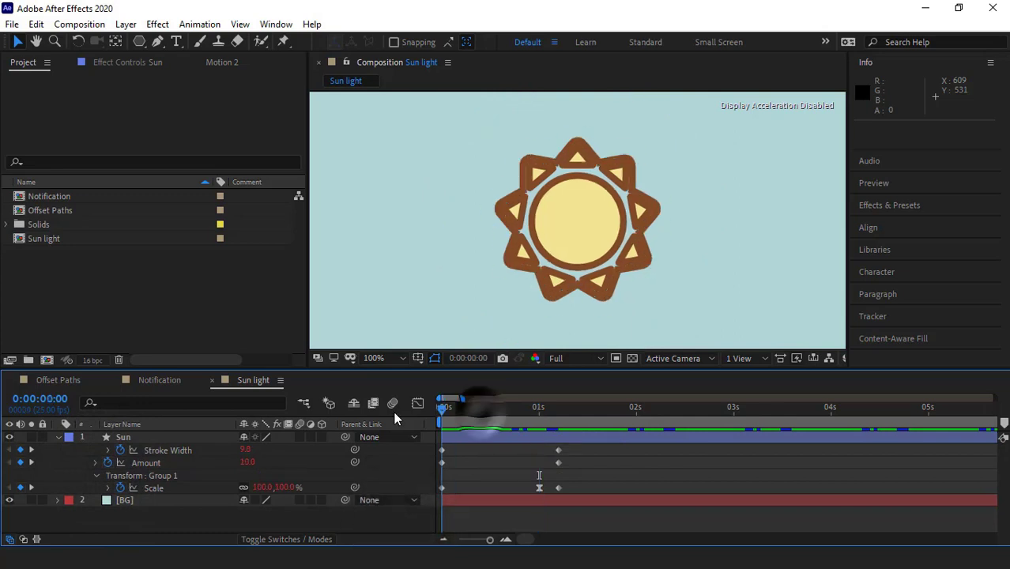
pyautogui.press('space')
pyautogui.scroll(-2, 549, 309)
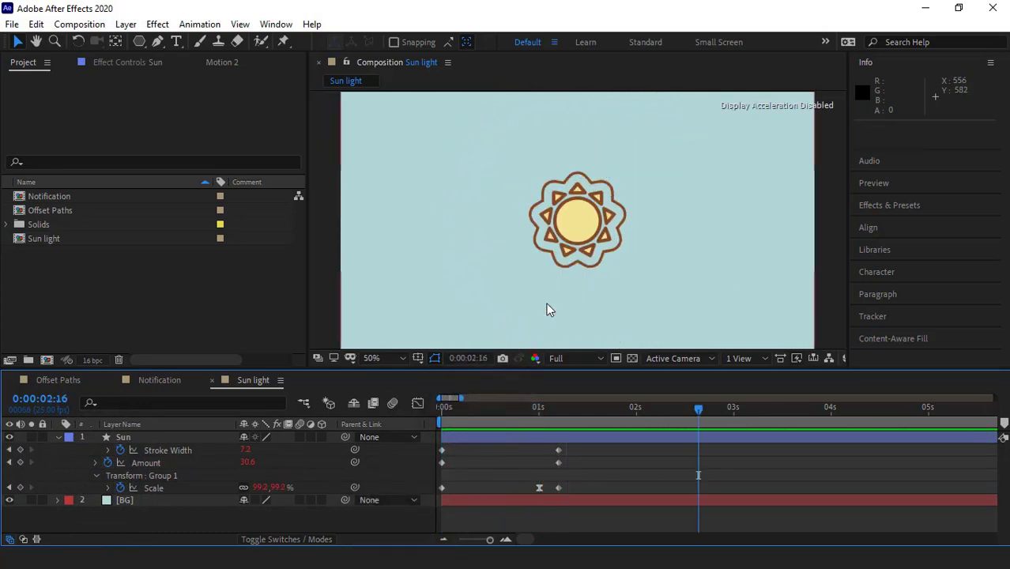
pyautogui.moveTo(506, 413); pyautogui.dragTo(463, 421)
pyautogui.press('space')
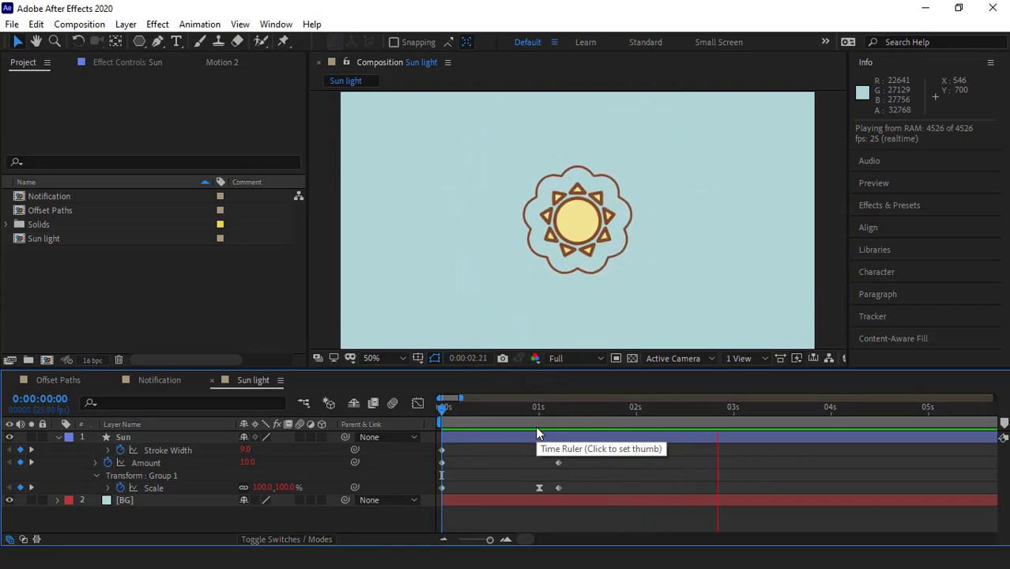
pyautogui.press('space')
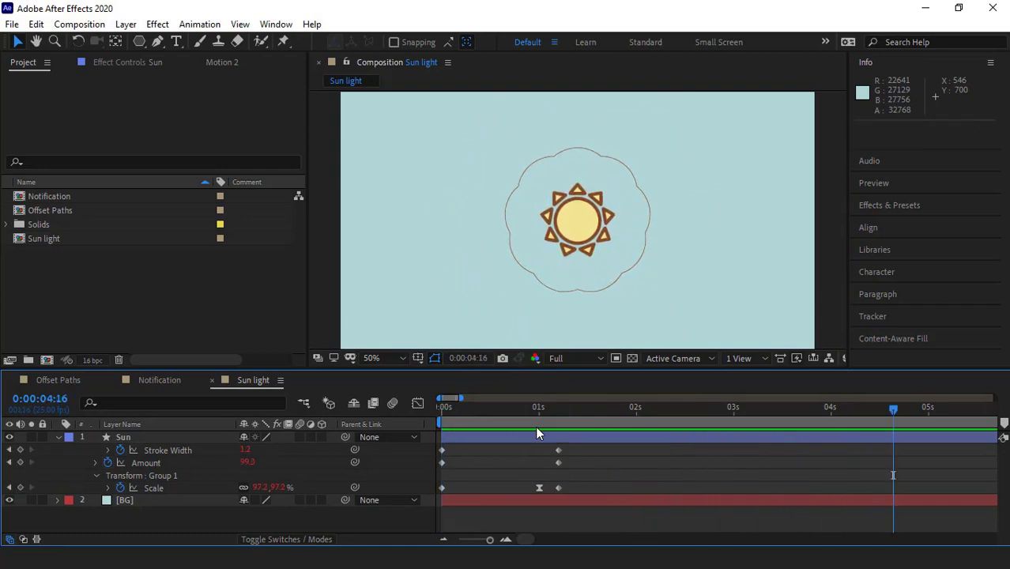